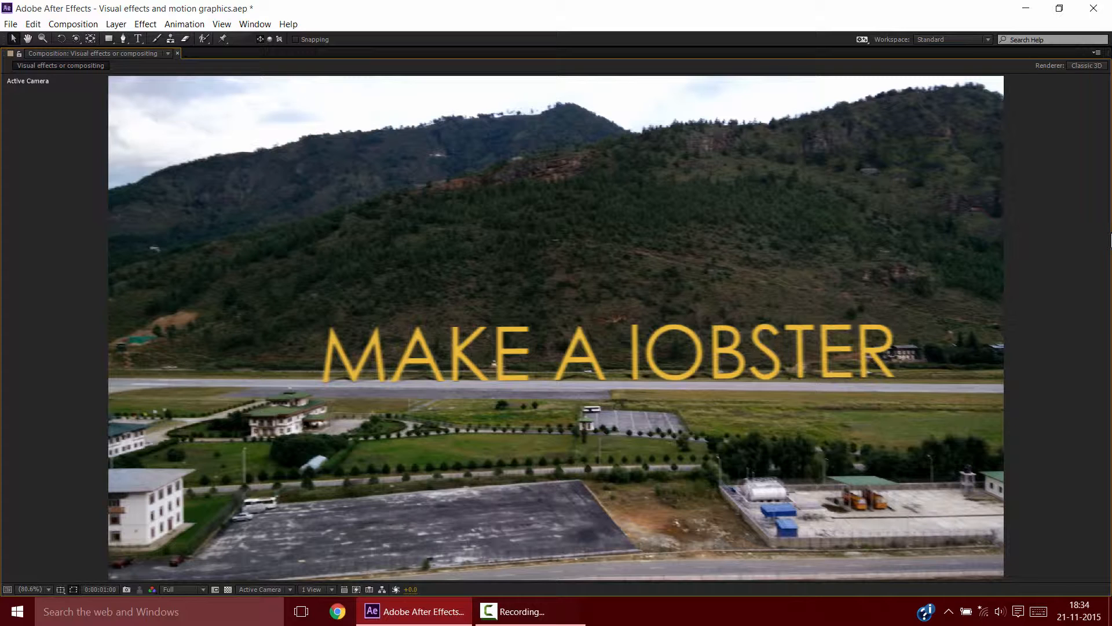
Preview the finished composition enlarged and scrub its timeline to examine how the MAKE A IOBSTER text follows the camera pan.
key(KP_0)
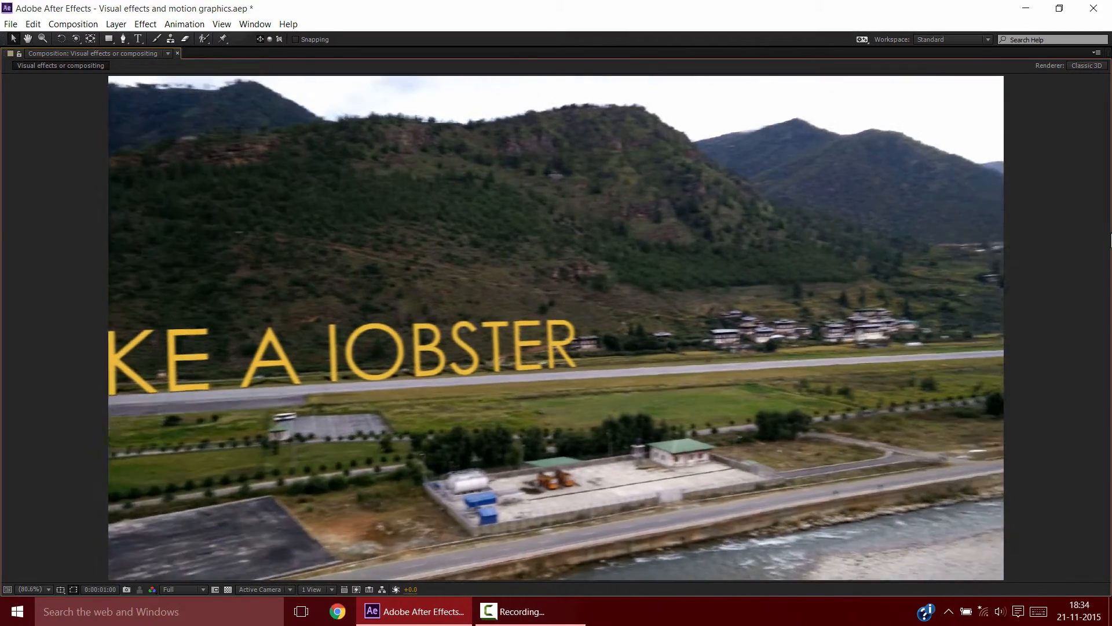
key(space)
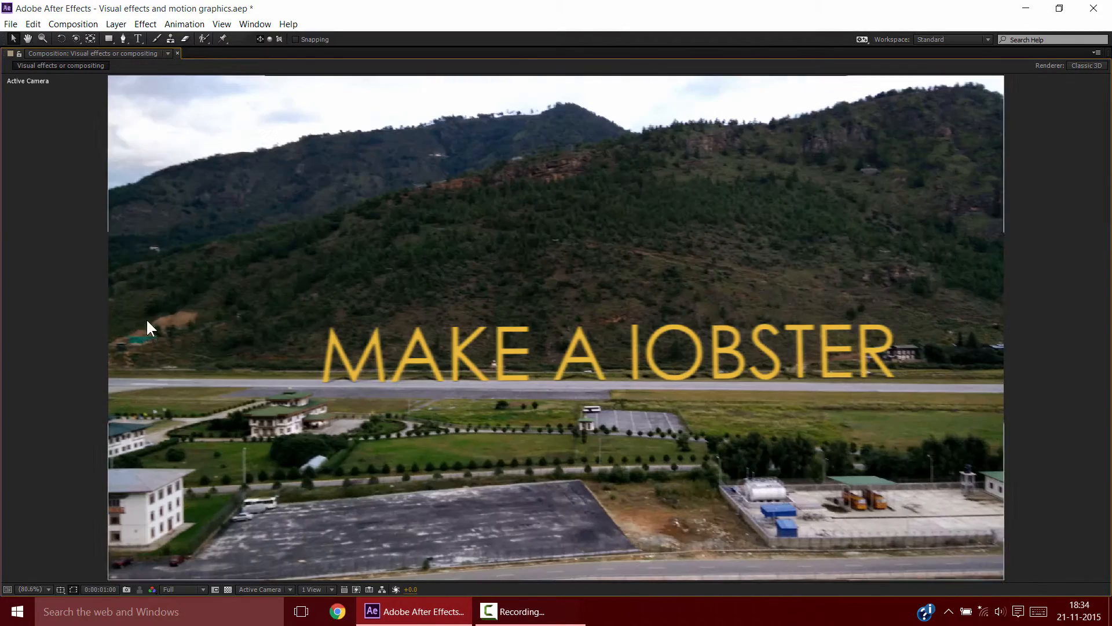
key(grave)
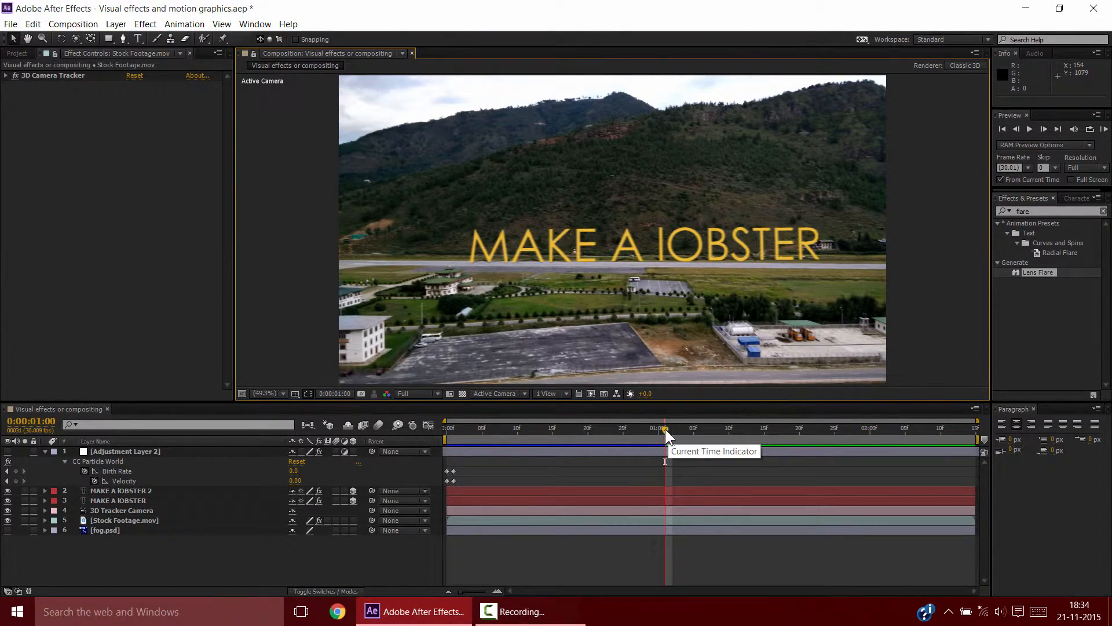
click(689, 460)
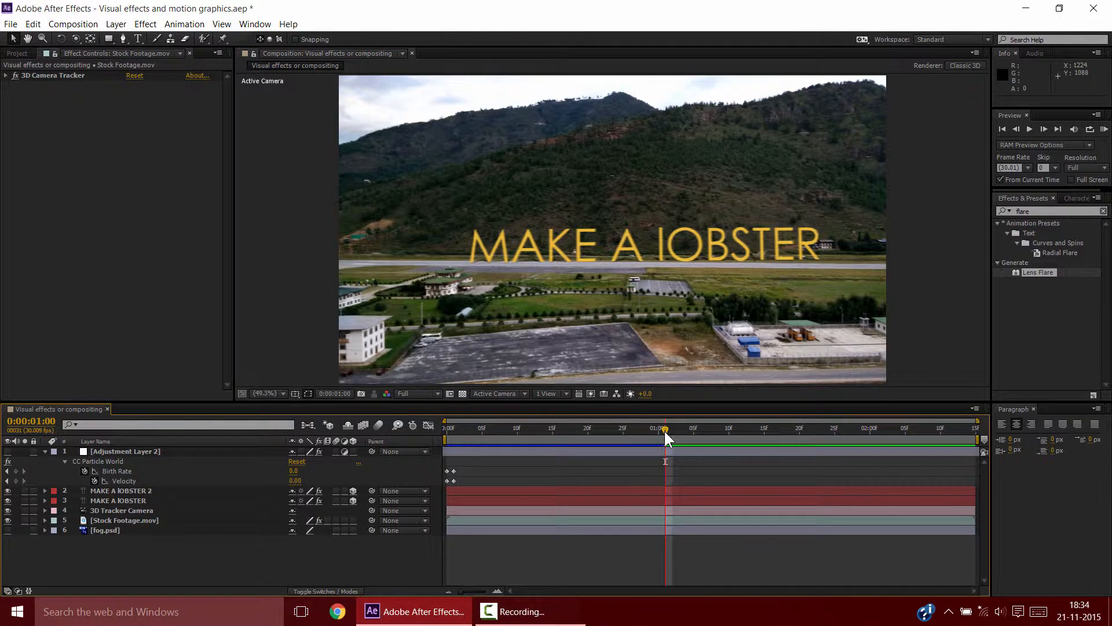
drag(664, 429, 806, 418)
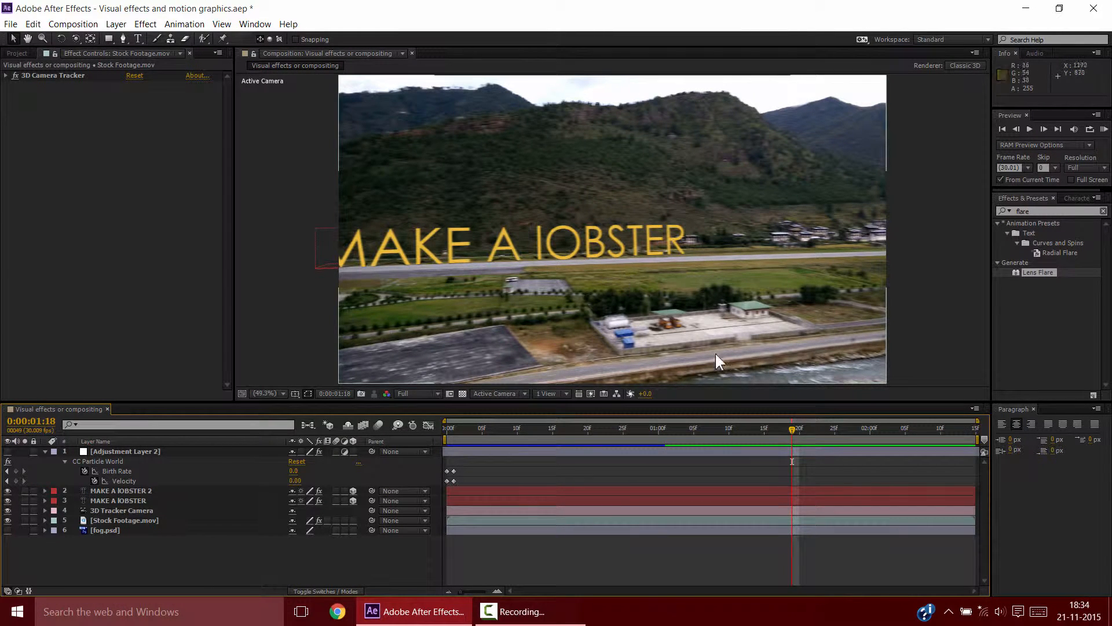
drag(790, 427, 931, 431)
click(672, 427)
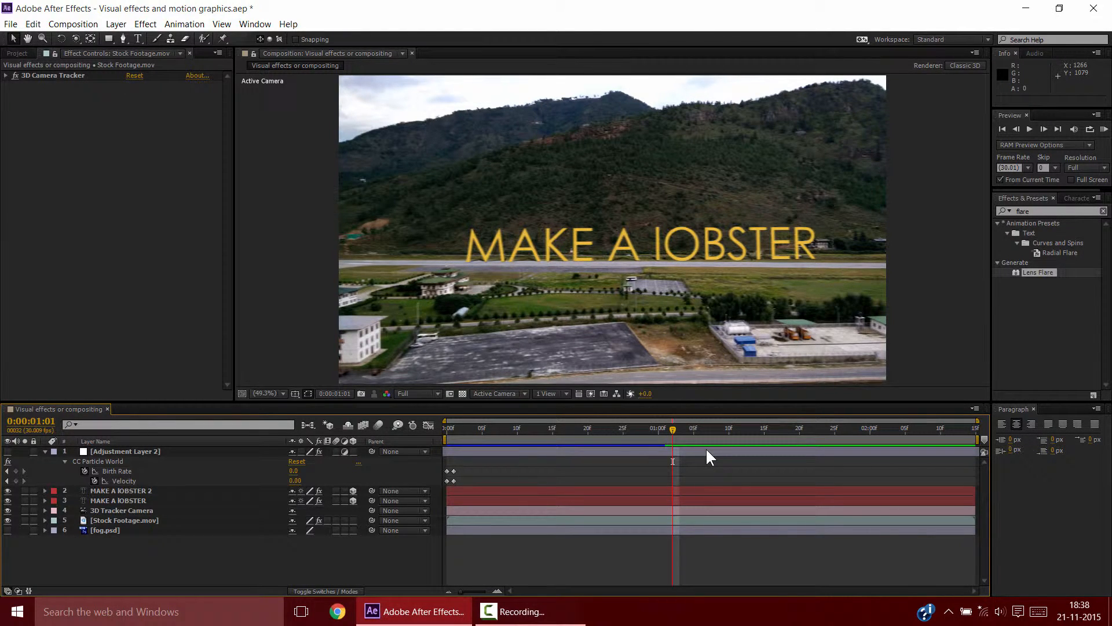
right_click(142, 523)
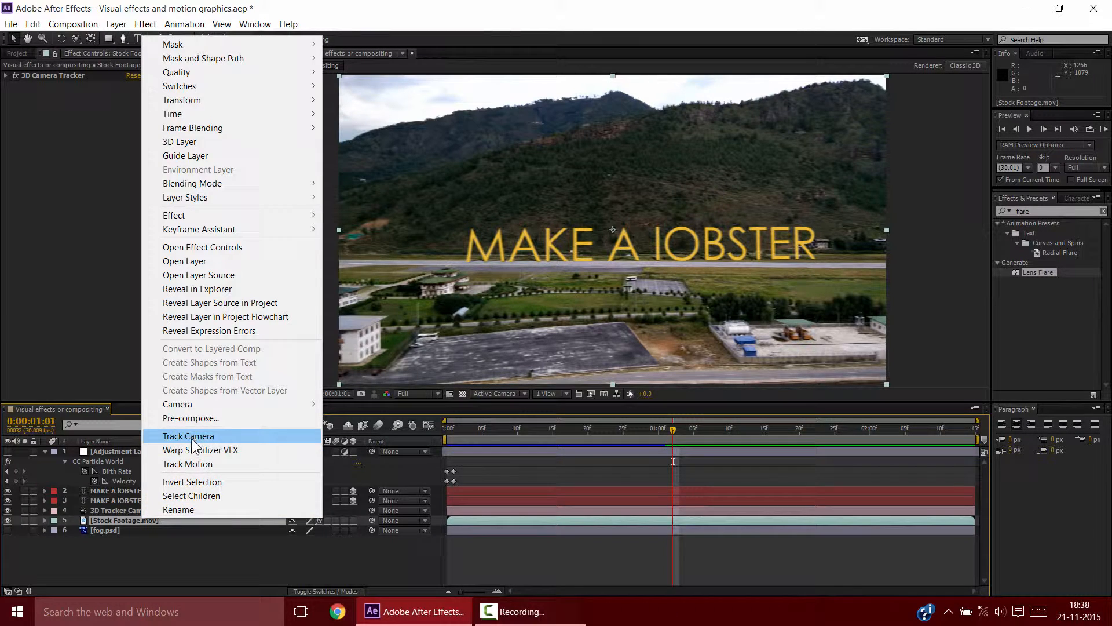
click(189, 551)
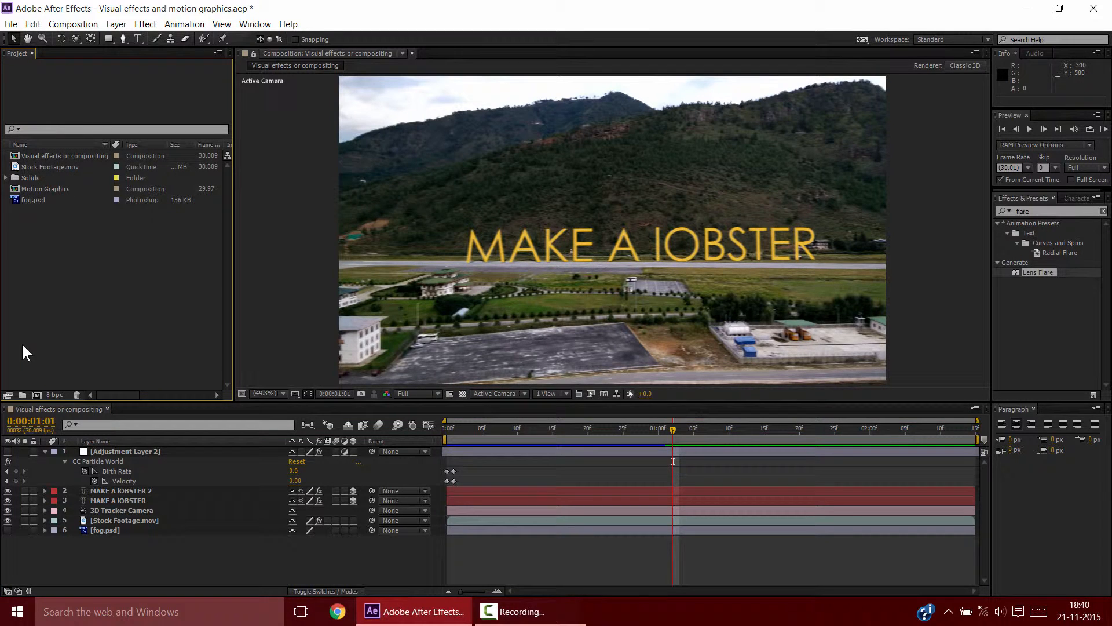
click(37, 392)
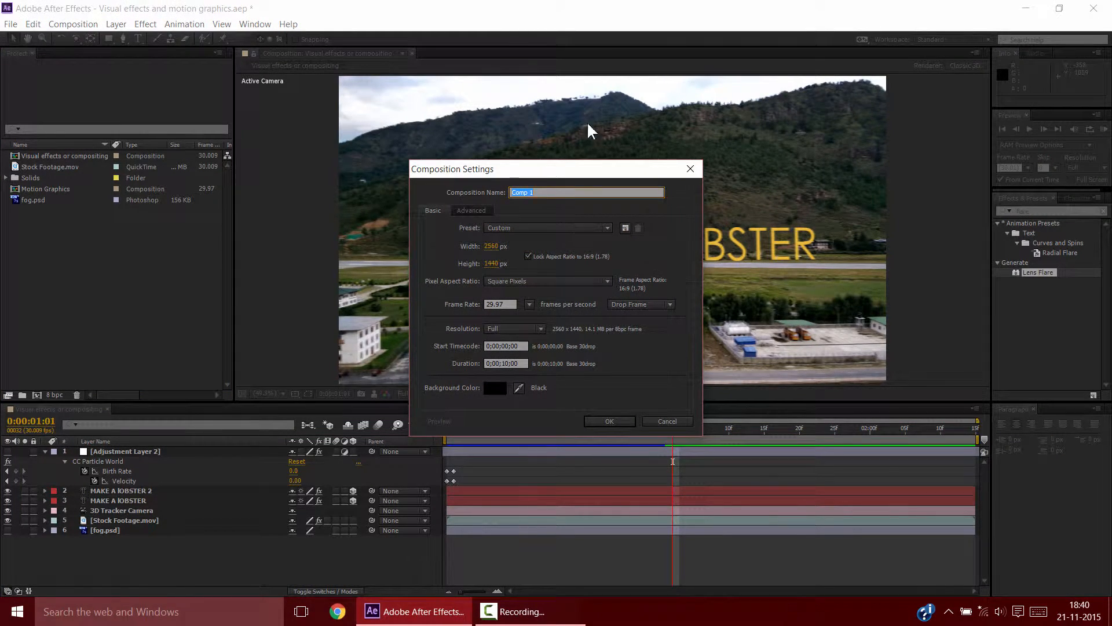
click(668, 421)
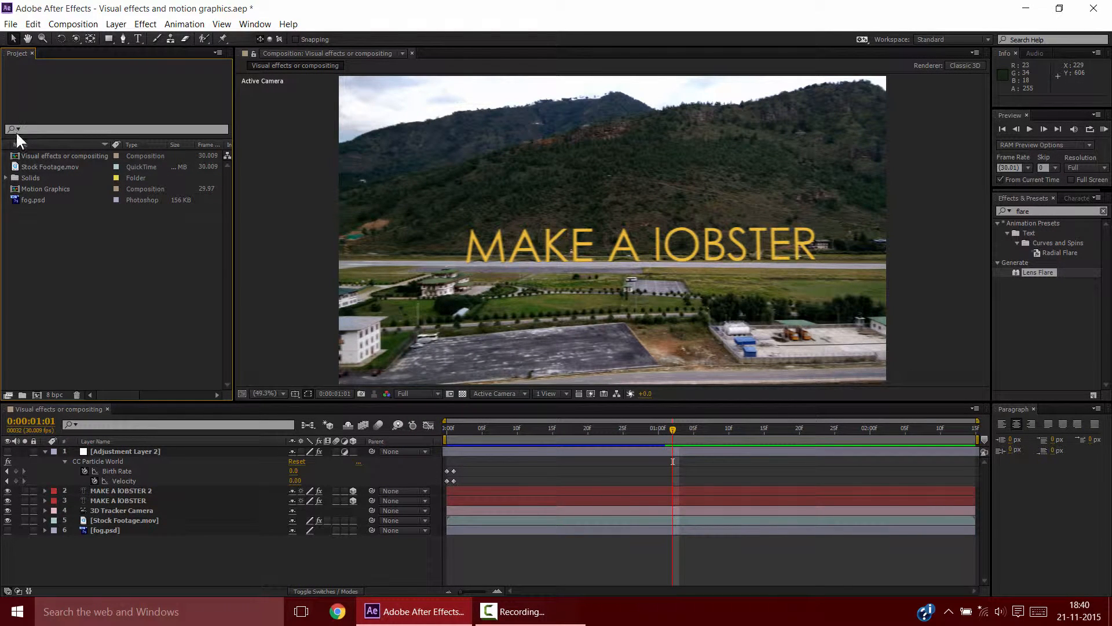
Open Stock Footage.mov in the footage viewer, scrub through the raw clip and close it.
double_click(50, 166)
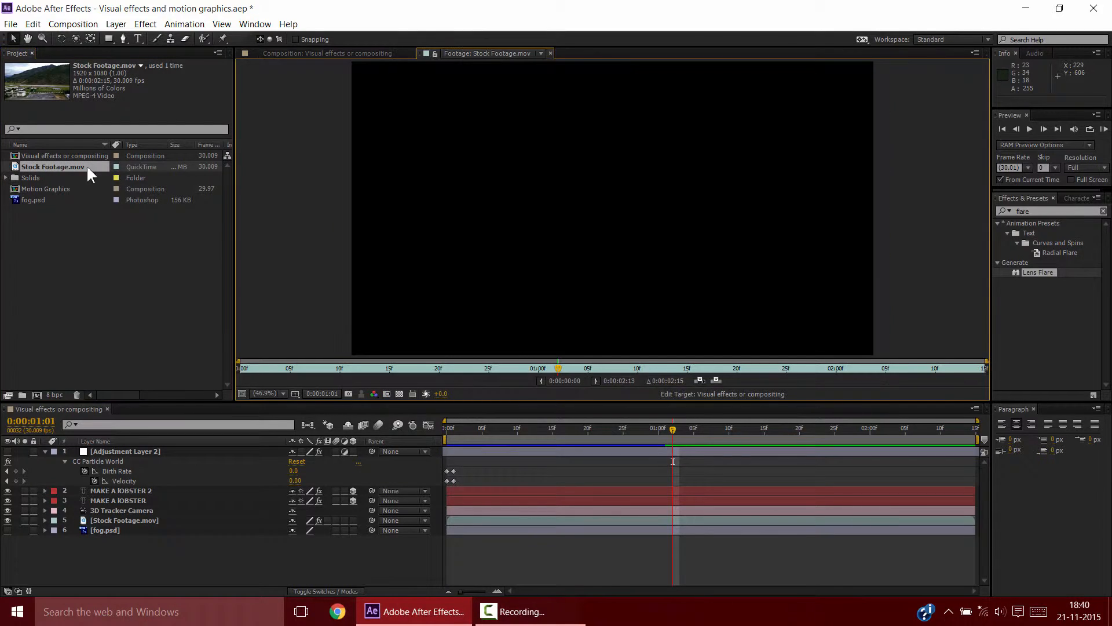
drag(558, 364, 915, 370)
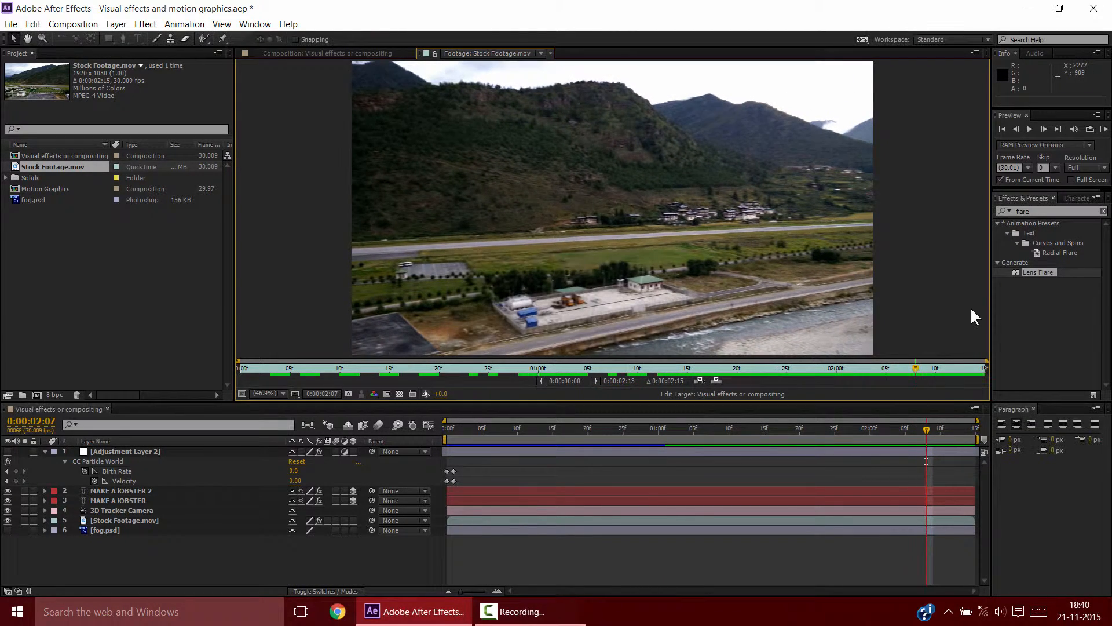
click(549, 54)
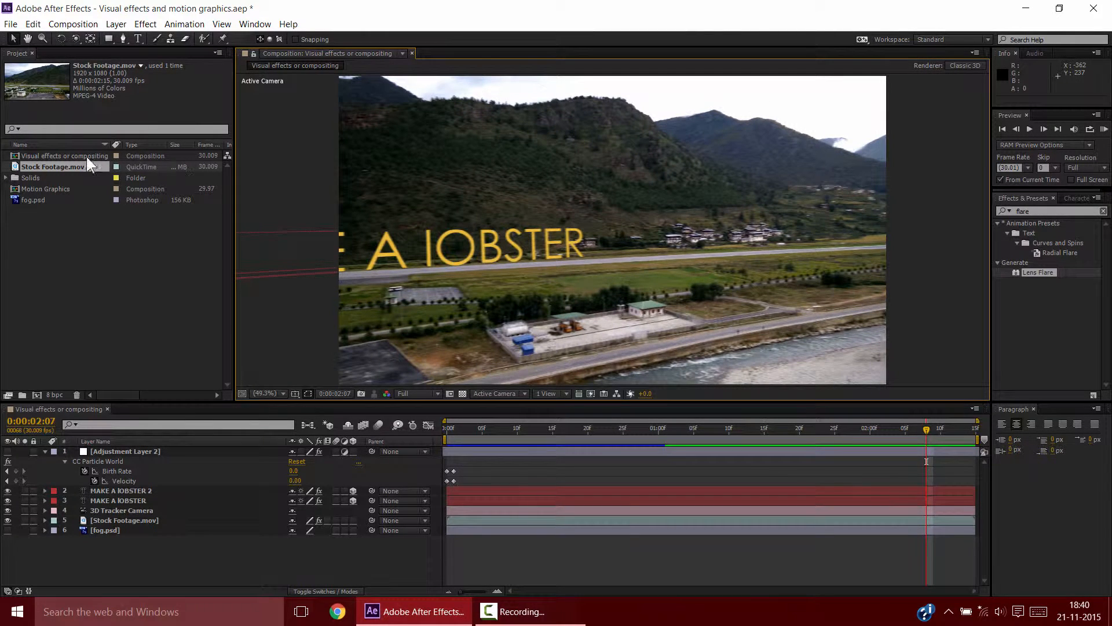
Create a new composition from Stock Footage.mov and run Track Camera on its footage layer.
drag(50, 160, 38, 393)
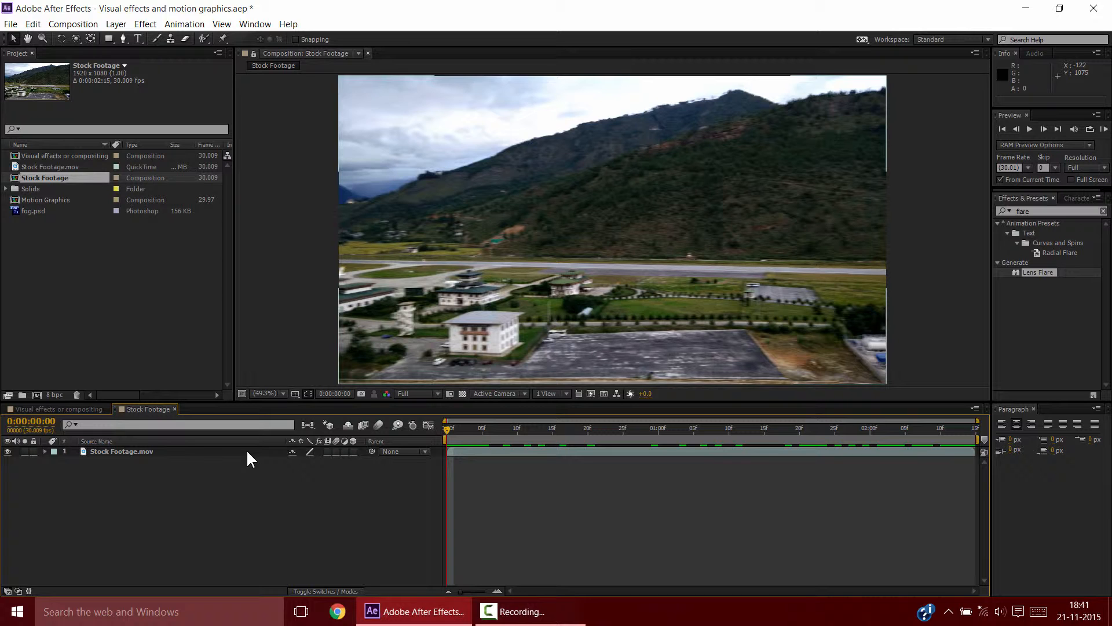
right_click(263, 451)
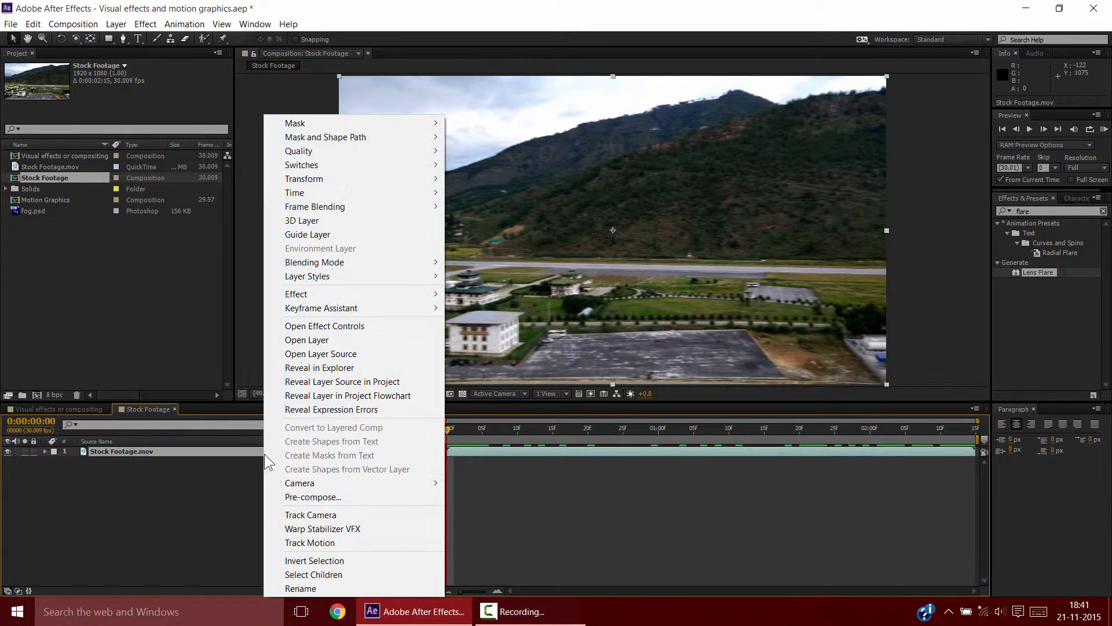
click(313, 513)
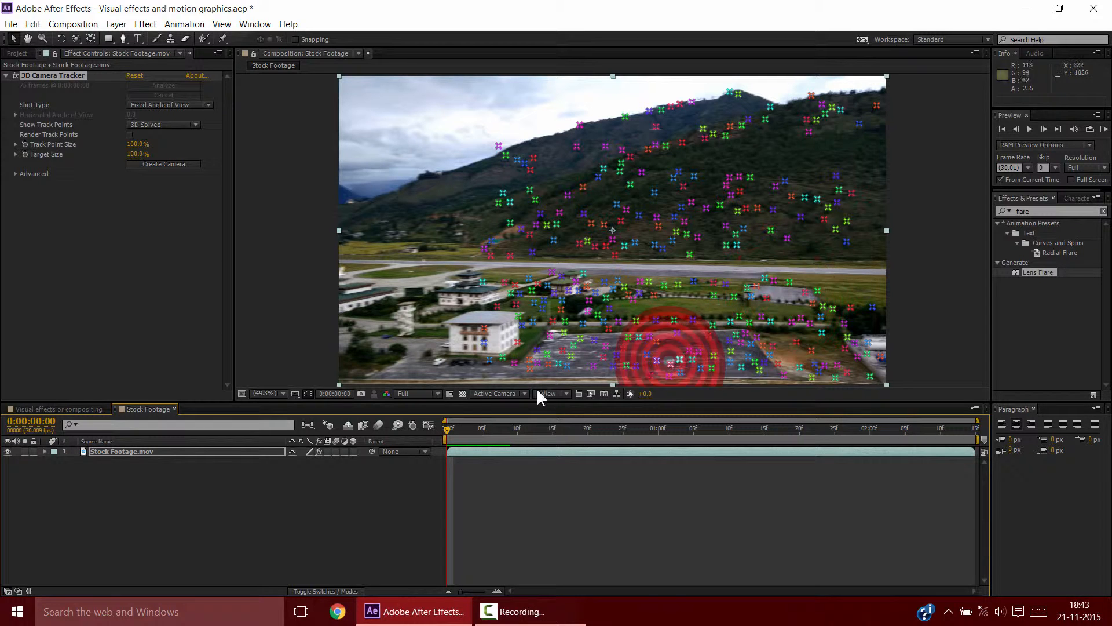
drag(448, 430, 418, 408)
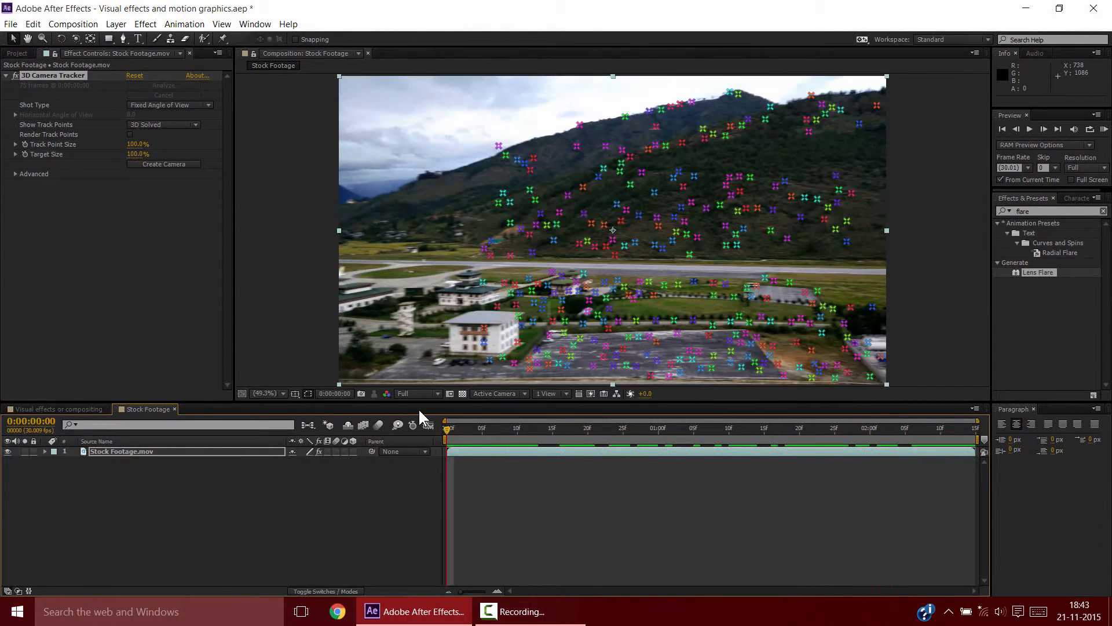
Create a solid and camera from a track point on the hillside and scrub to check the tracking.
right_click(505, 204)
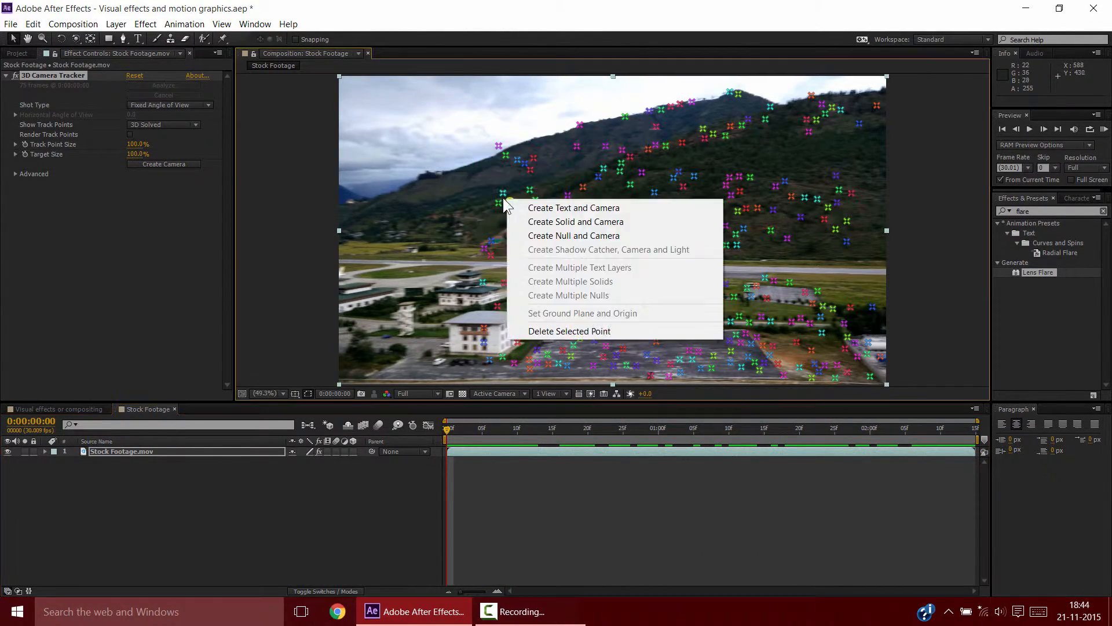
click(547, 222)
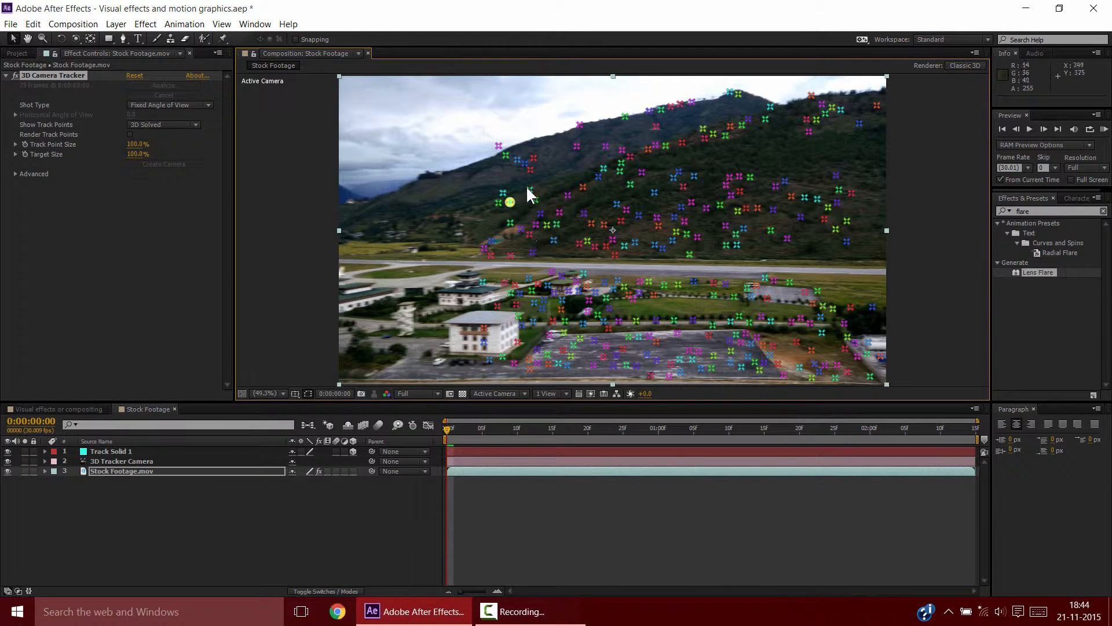
click(375, 508)
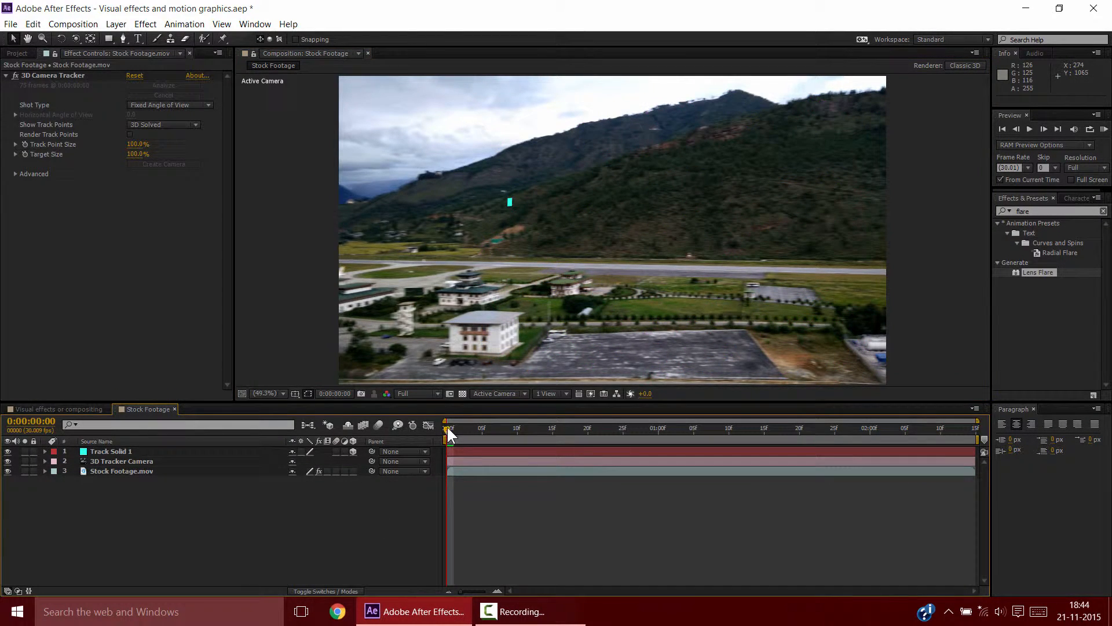
mouse_move(447, 427)
mouse_down()
mouse_move(754, 427)
mouse_move(428, 431)
mouse_up()
Scale Track Solid 1 up to 1348% and scrub the timeline to check that it sticks to the scene.
click(153, 452)
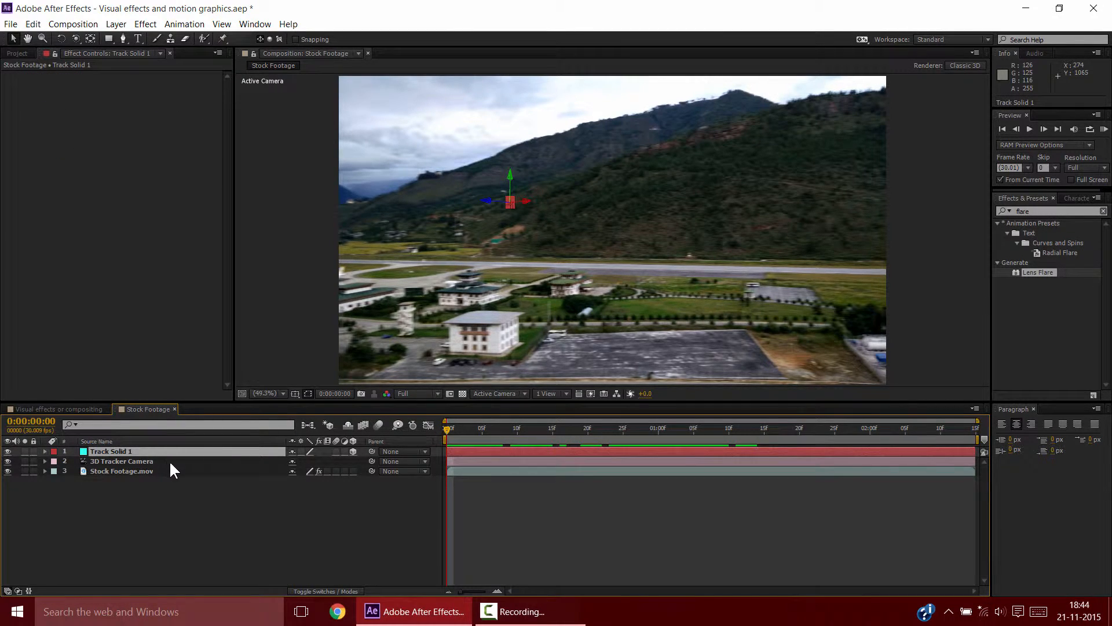
key(s)
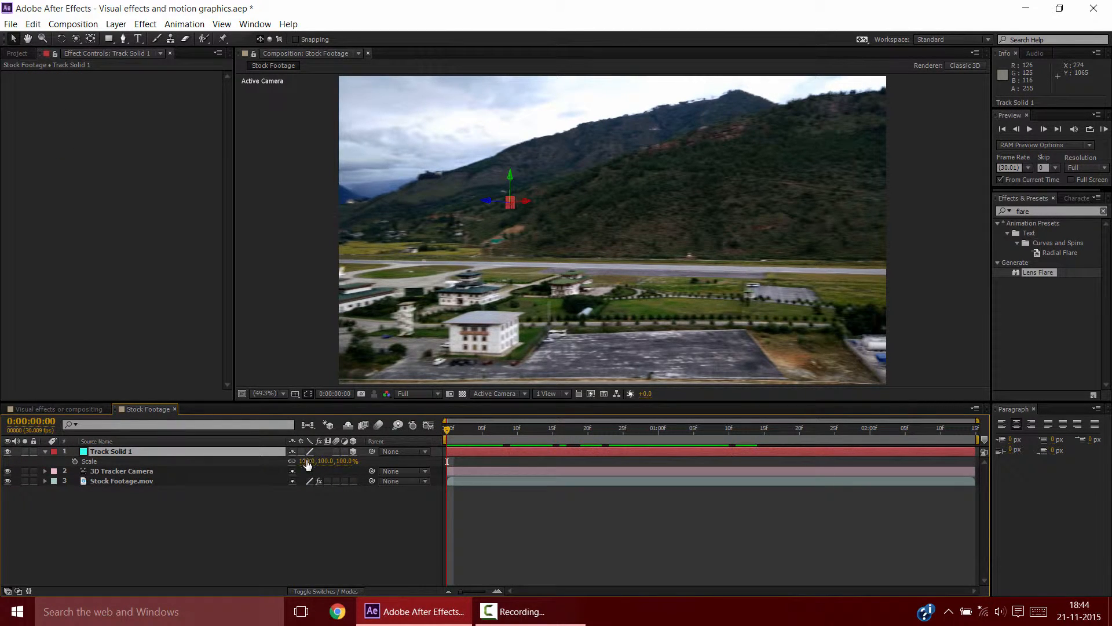
drag(307, 461, 930, 412)
click(379, 530)
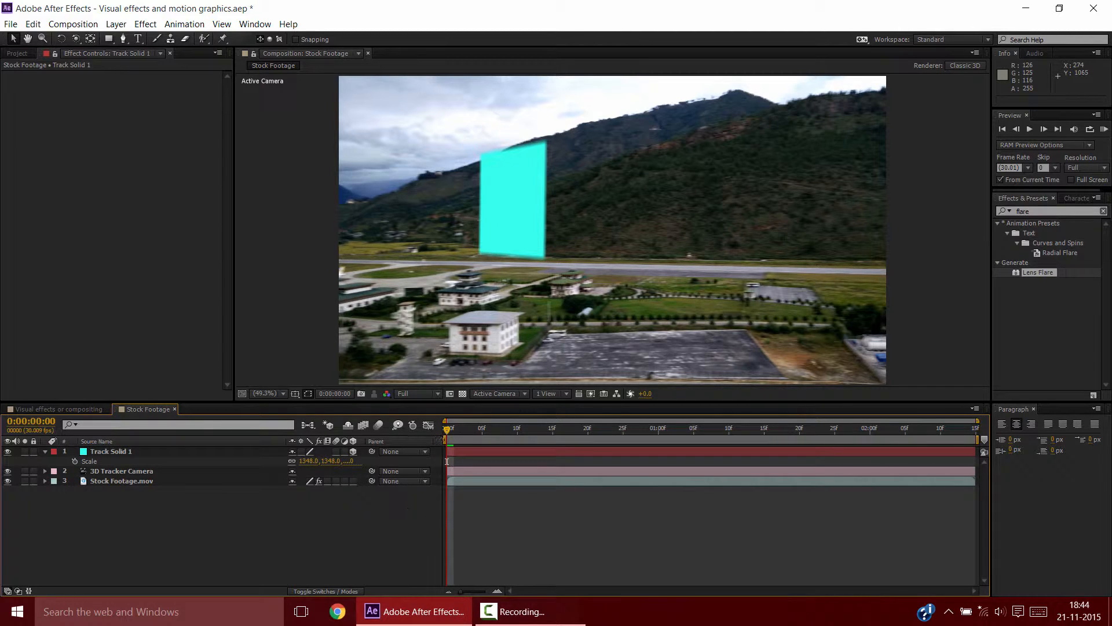
drag(450, 427, 685, 439)
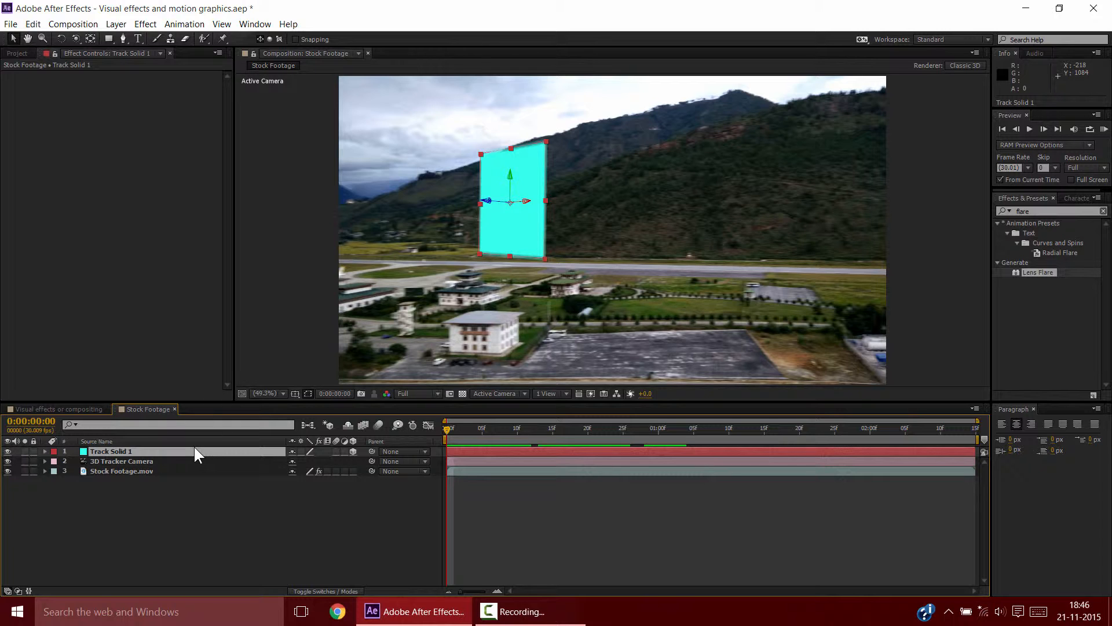
Delete Track Solid 1 and redisplay the 3D Camera Tracker points on the stock footage layer.
key(Delete)
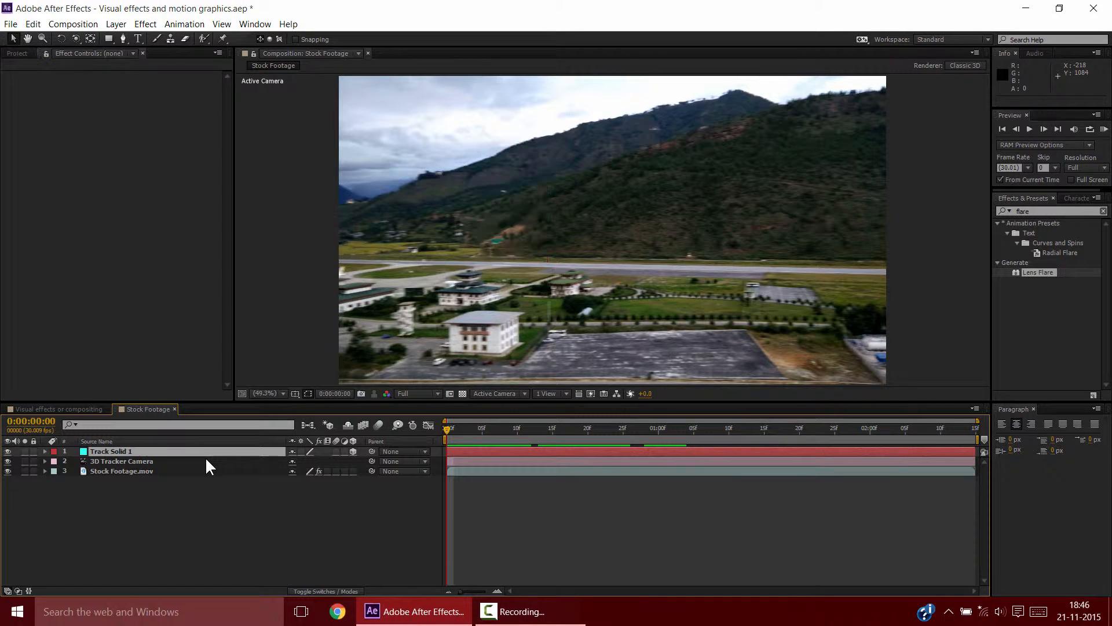
click(176, 462)
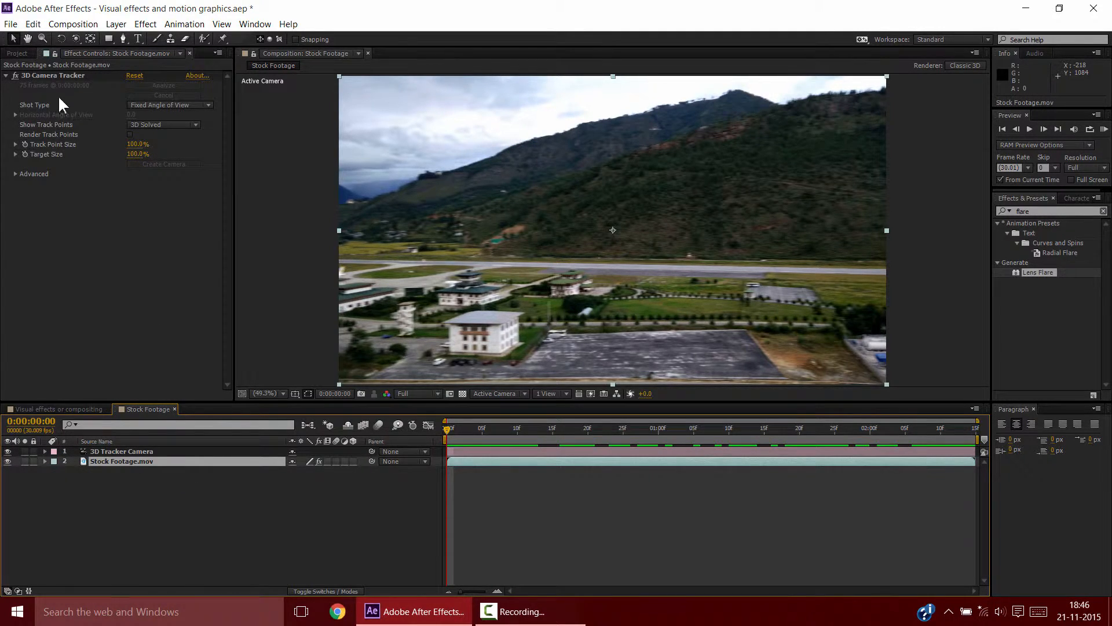
click(62, 76)
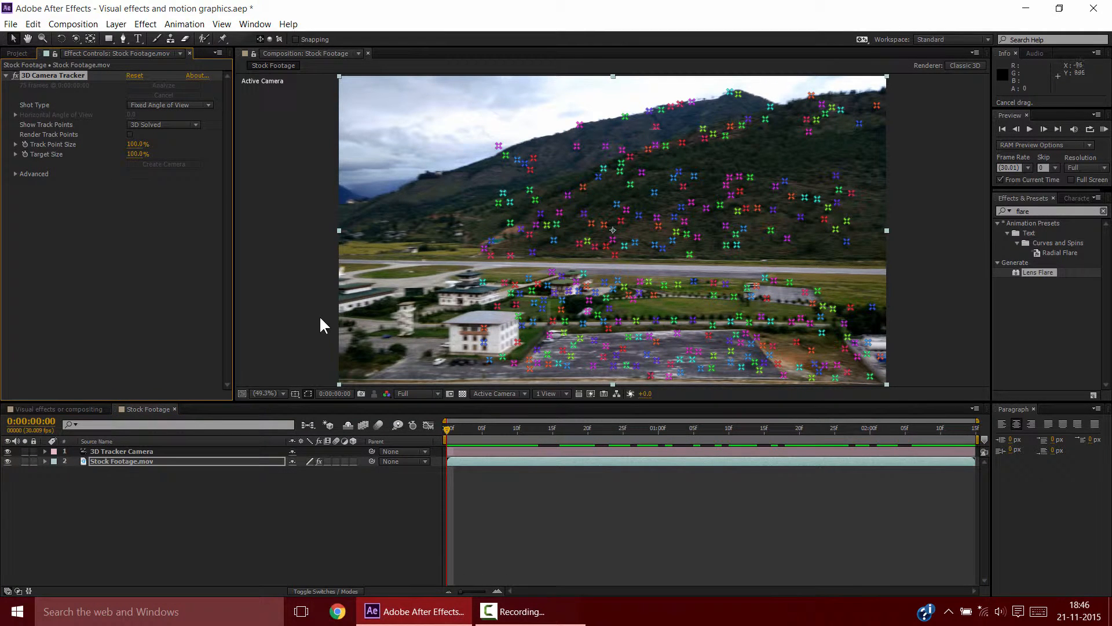
At 0:00:01:02, create a text layer from the track points just above the runway and scrub to check its tracking.
drag(447, 426, 680, 424)
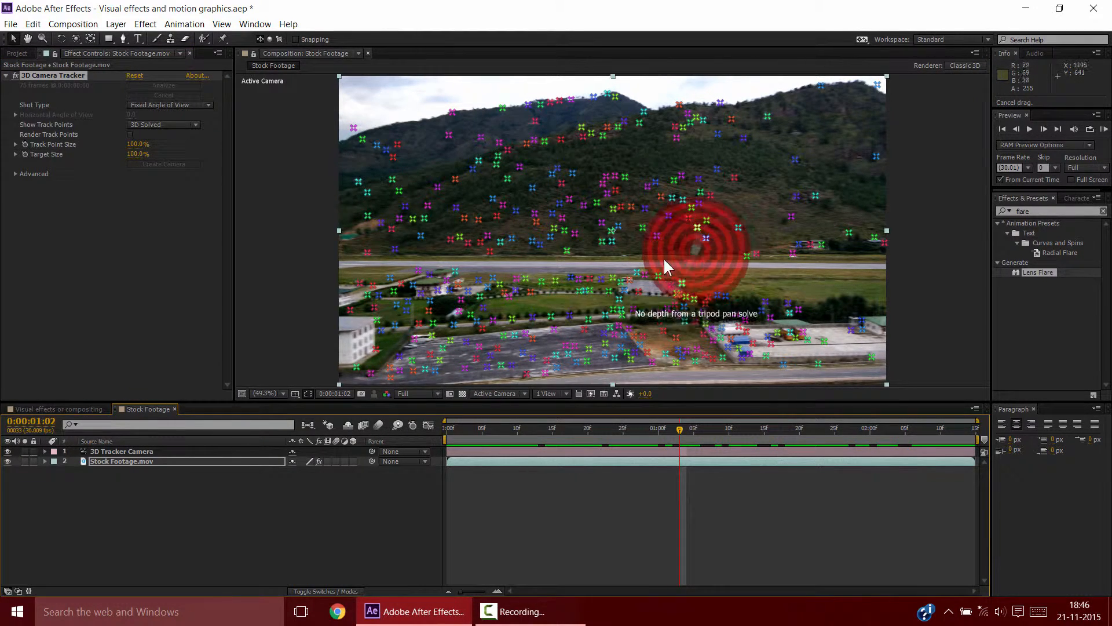
right_click(584, 243)
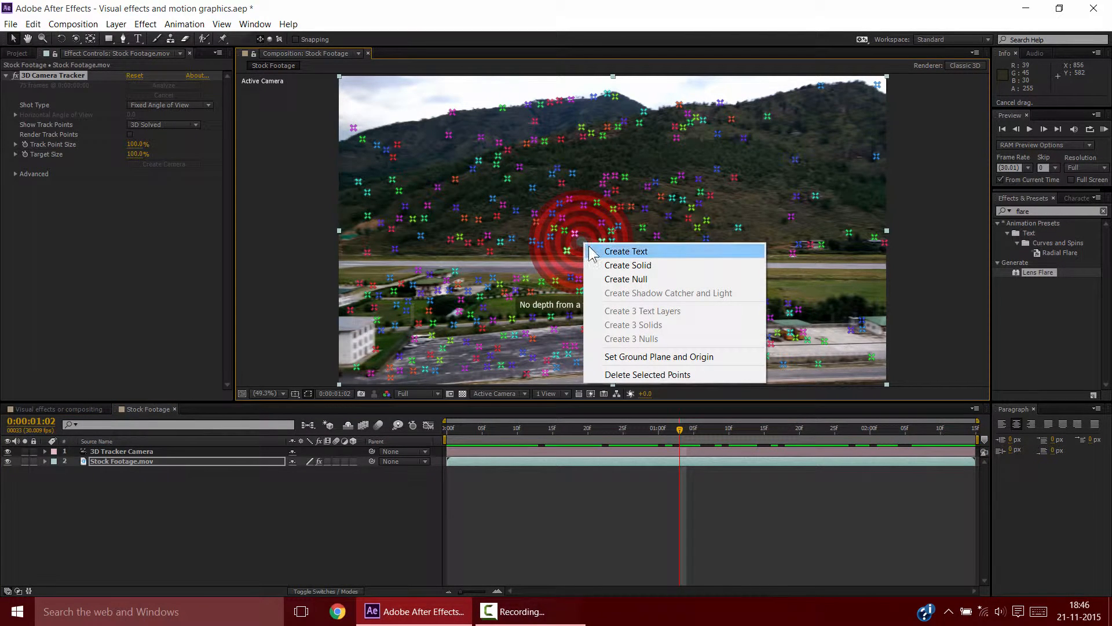
click(616, 253)
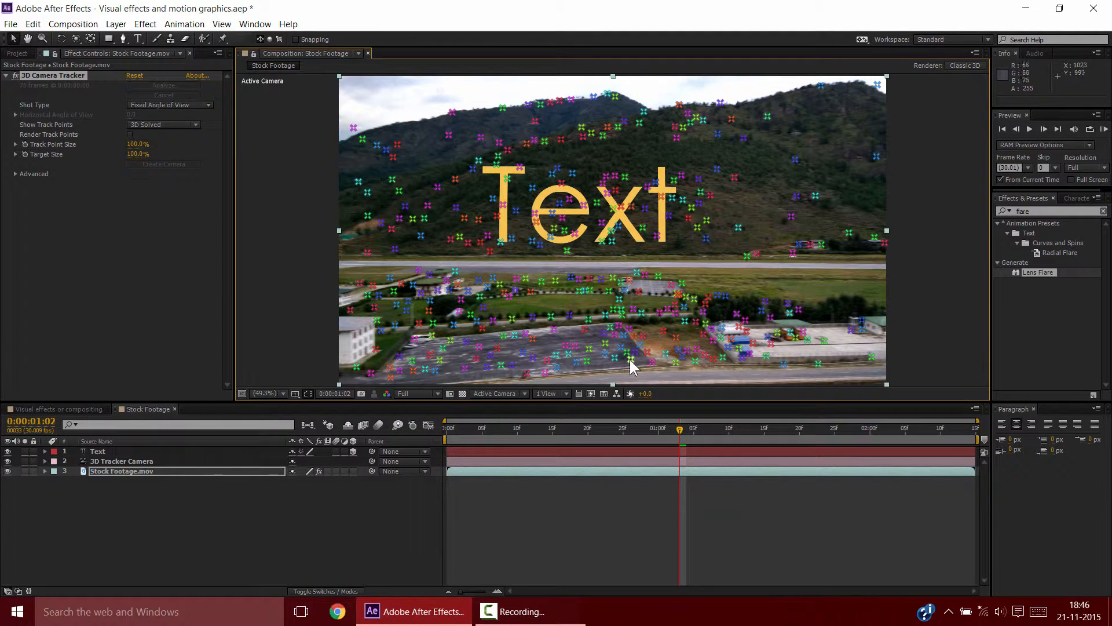
click(467, 429)
drag(497, 423, 651, 445)
Move the Text layer down and to the right so it stands on the runway.
click(164, 505)
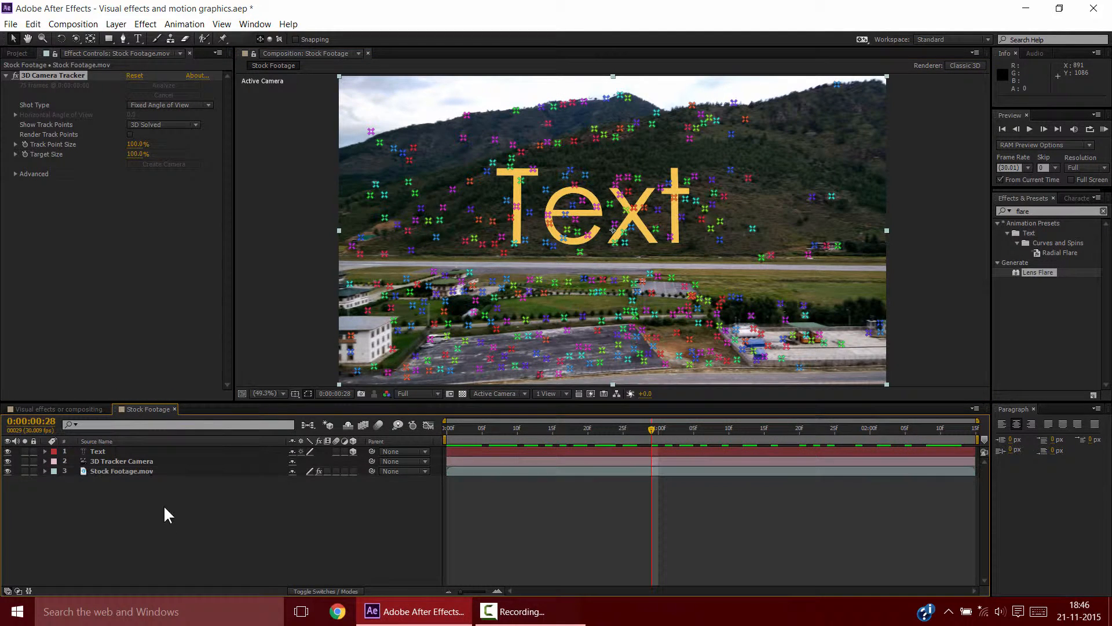
click(165, 450)
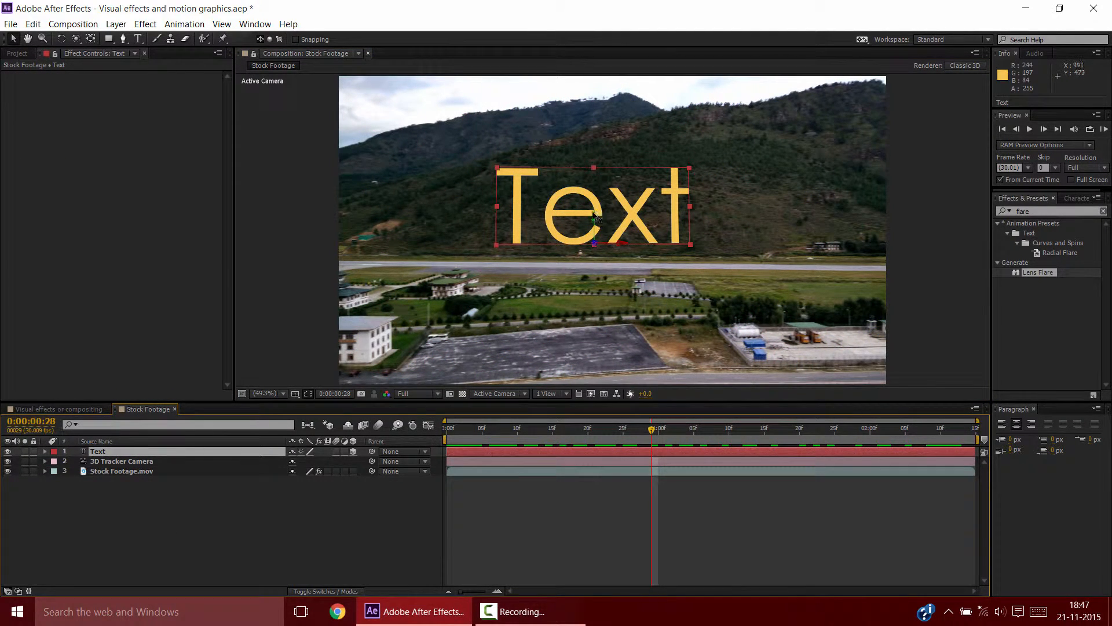
drag(596, 219, 672, 263)
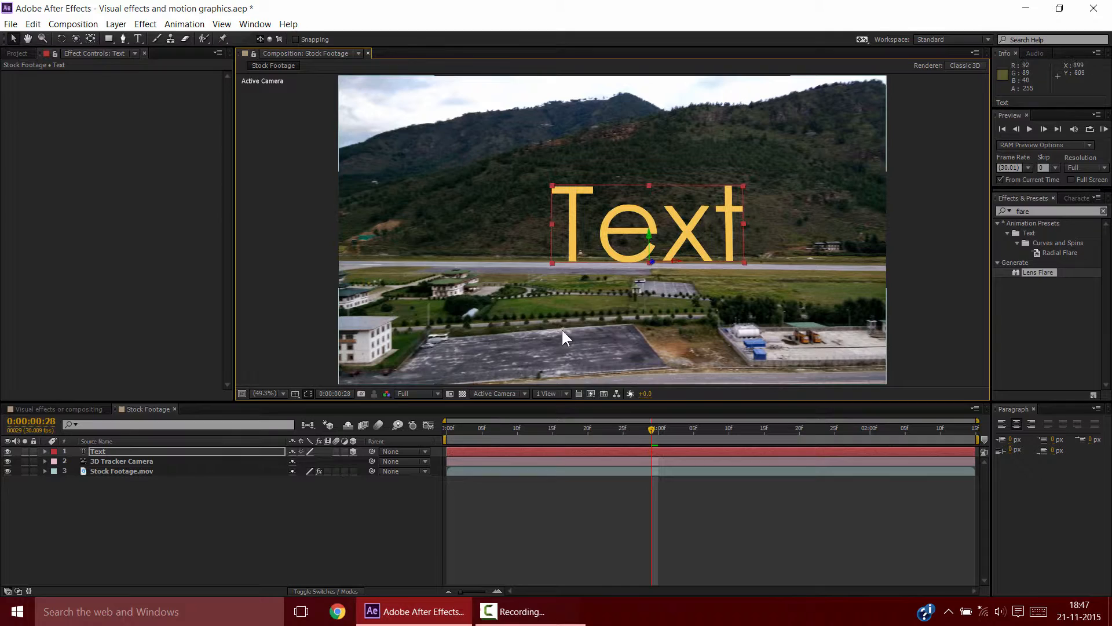
Rename the Text layer MK and change its text to MAKE A IOBSTER.
click(212, 440)
double_click(202, 449)
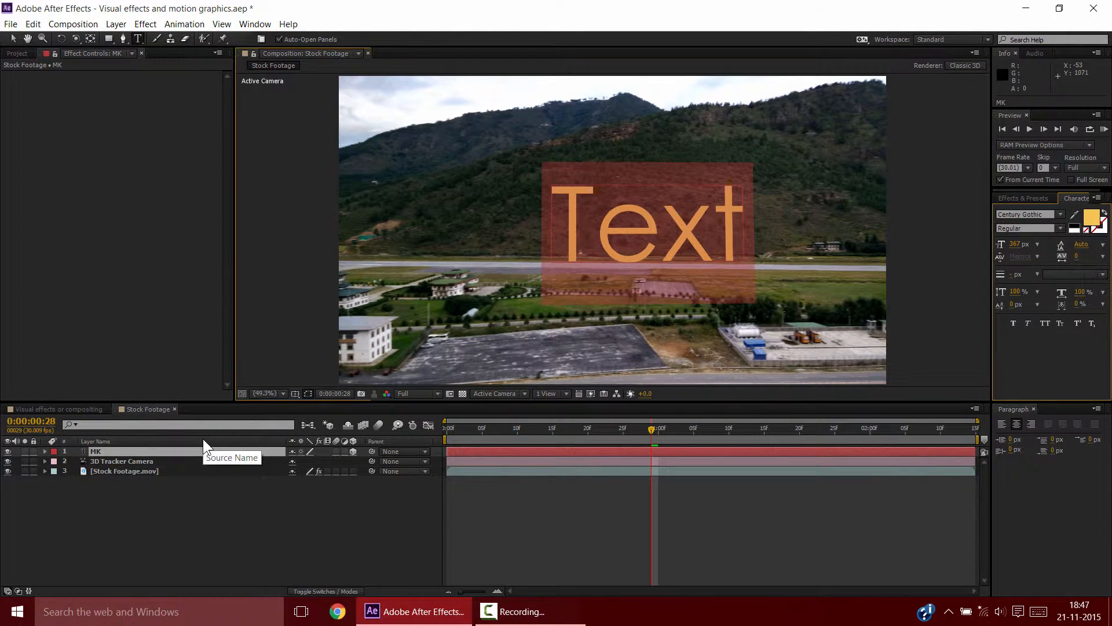
text(MAKE A I)
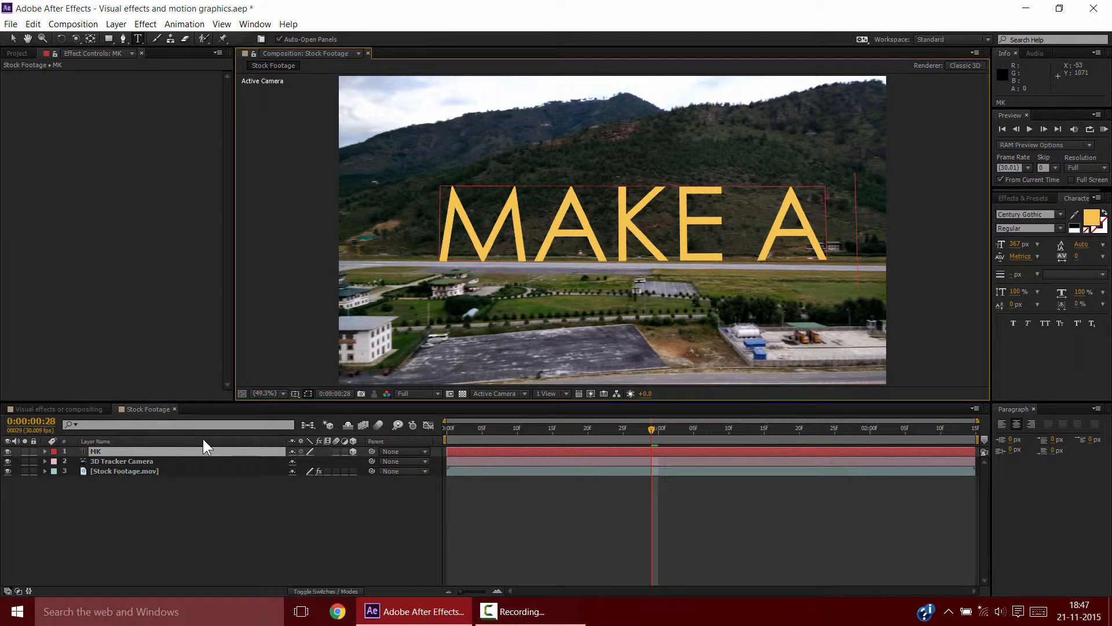
text(S)
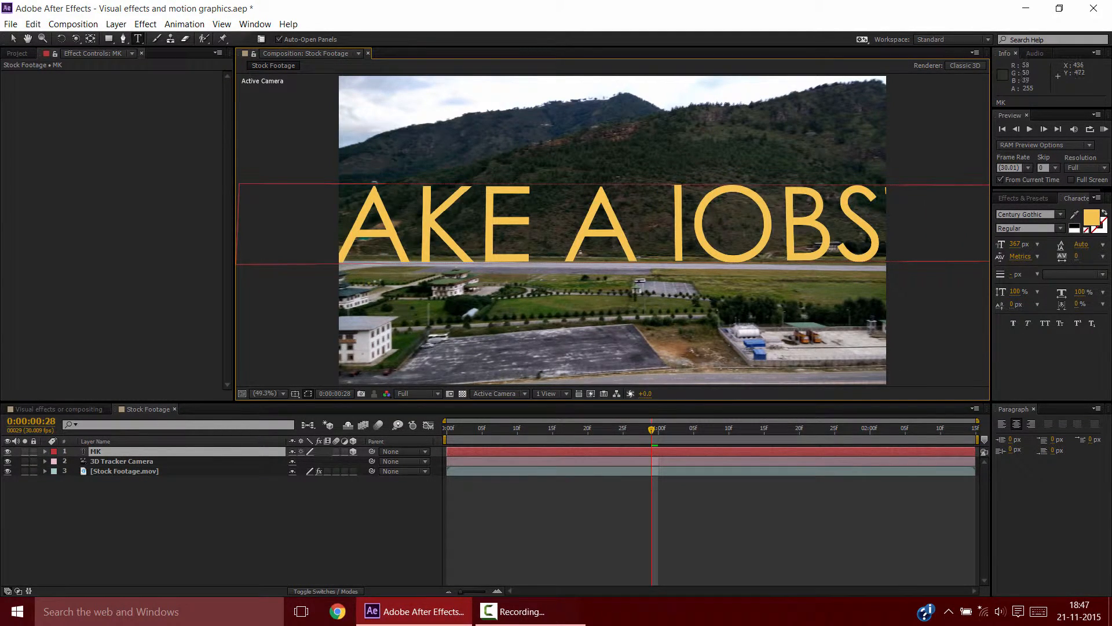
text(TERS)
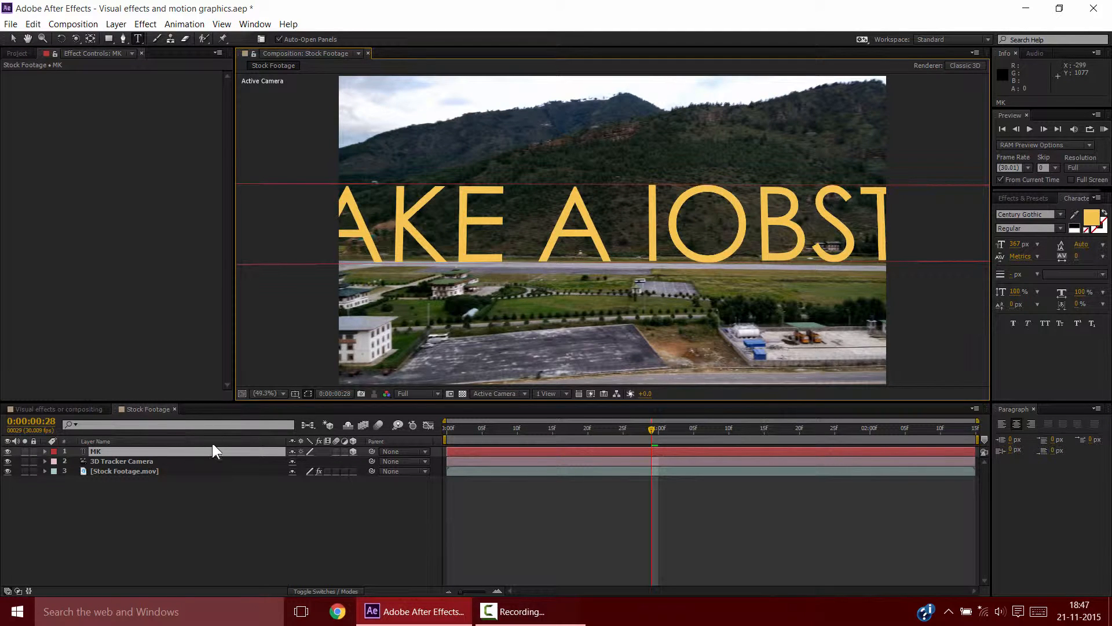
key(BackSpace)
click(145, 522)
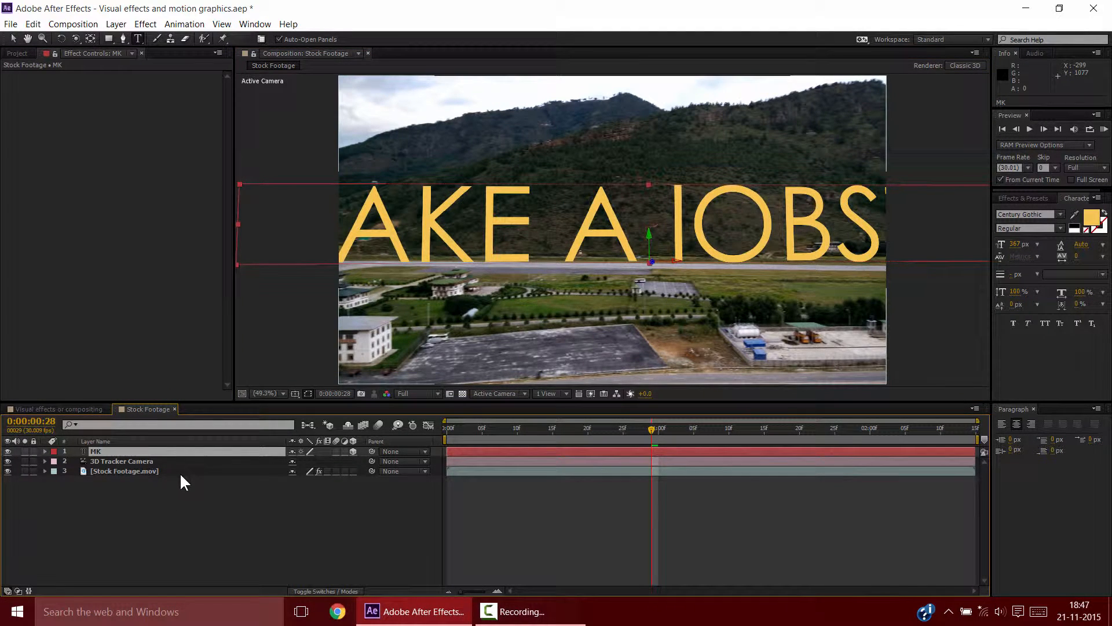
Scale the MK title down to 39.6% and play and scrub the footage to check its tracking.
key(s)
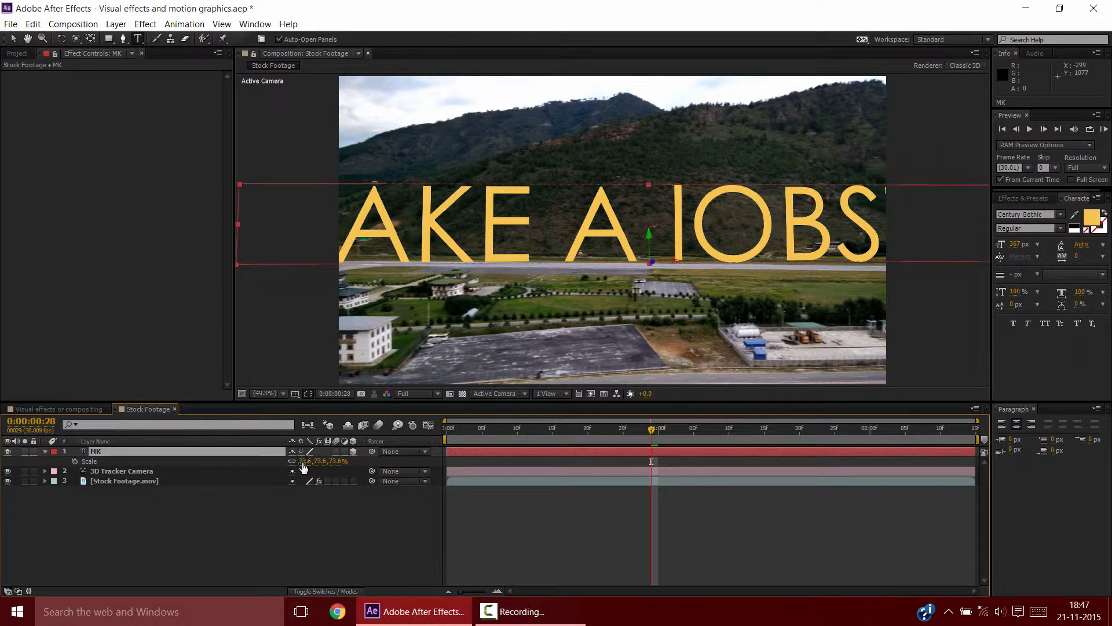
mouse_move(304, 465)
mouse_down()
mouse_move(278, 466)
mouse_move(295, 467)
mouse_up()
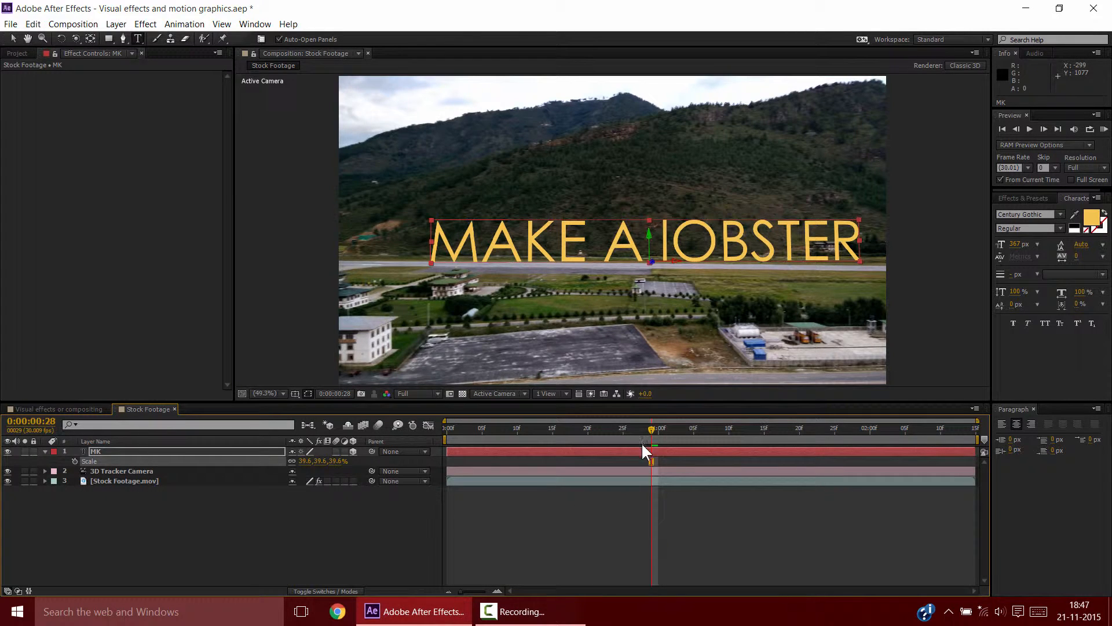
drag(651, 429, 379, 446)
key(space)
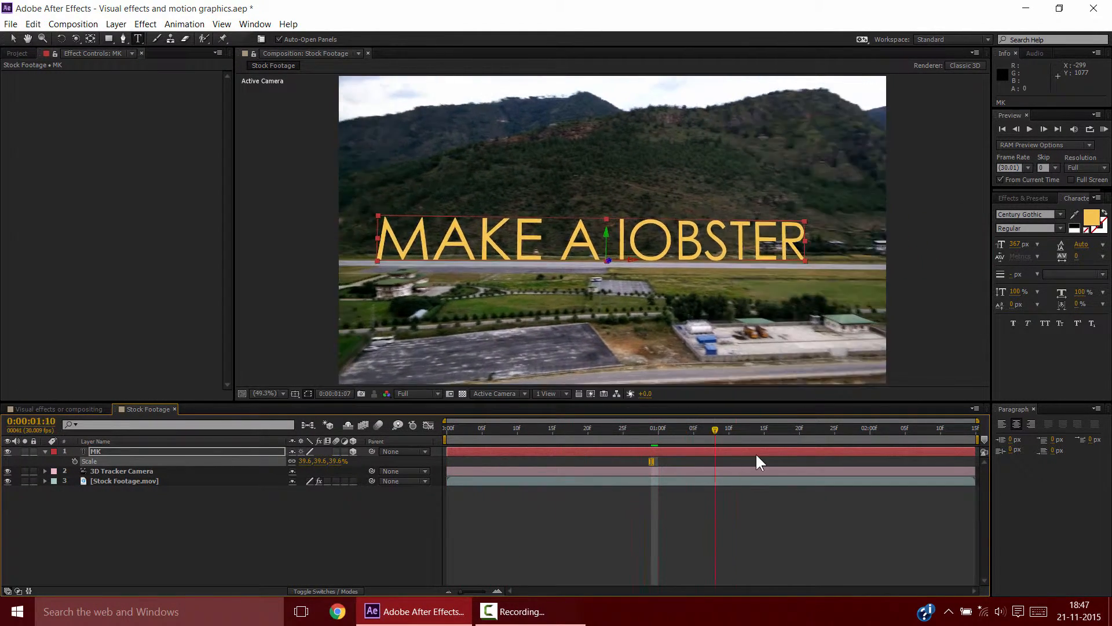
drag(933, 460, 667, 439)
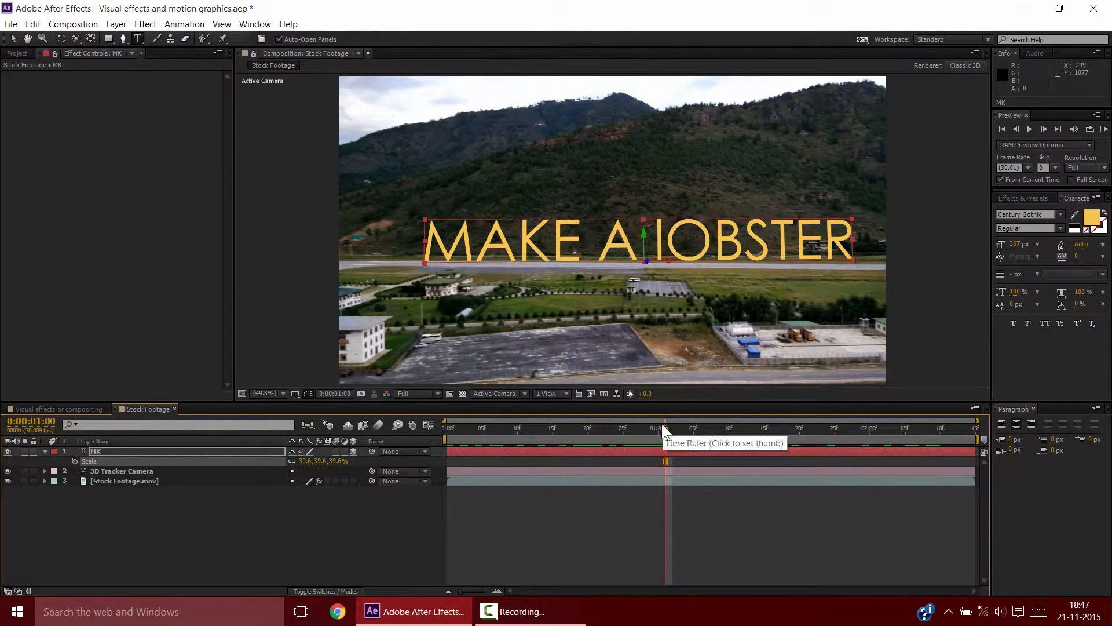
At 200% magnification, nudge the MK title slightly down so its base sits on the runway edge.
click(267, 393)
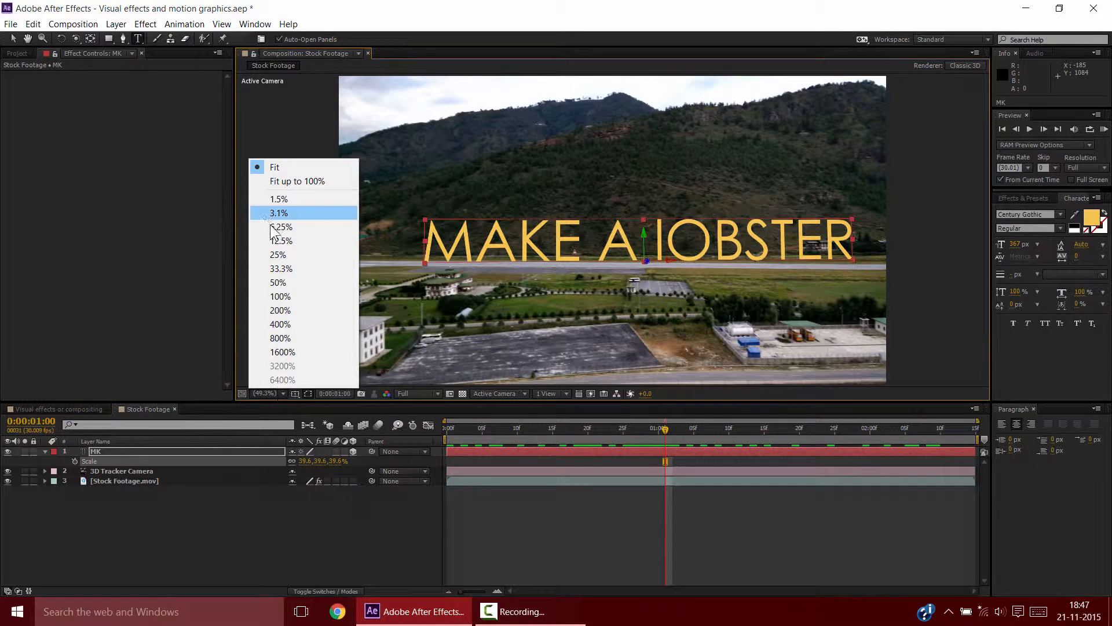
click(284, 309)
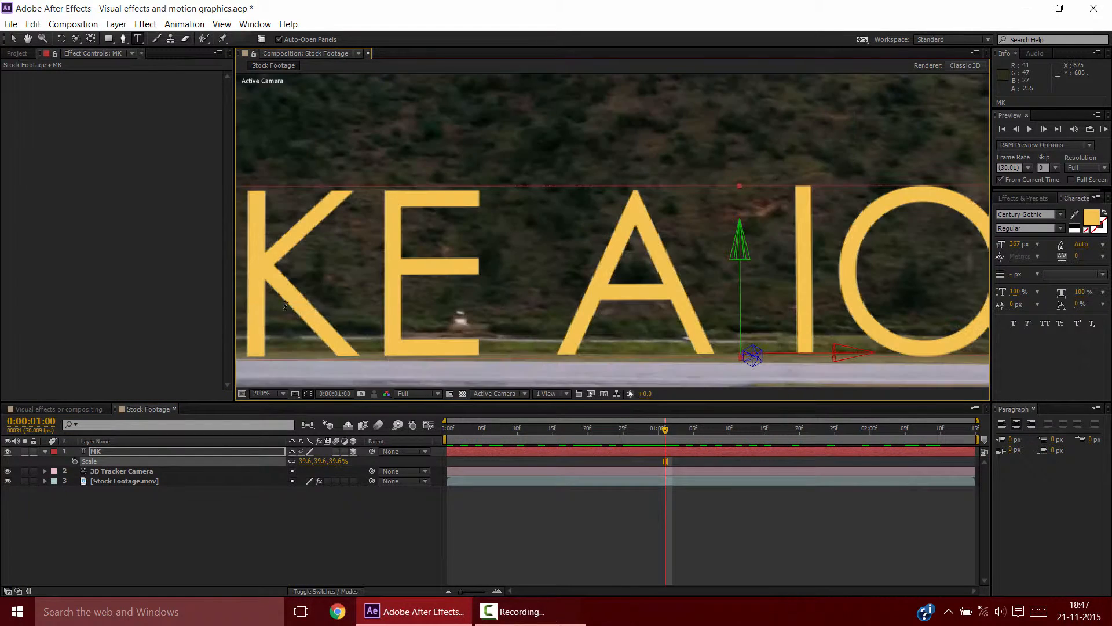
key(v)
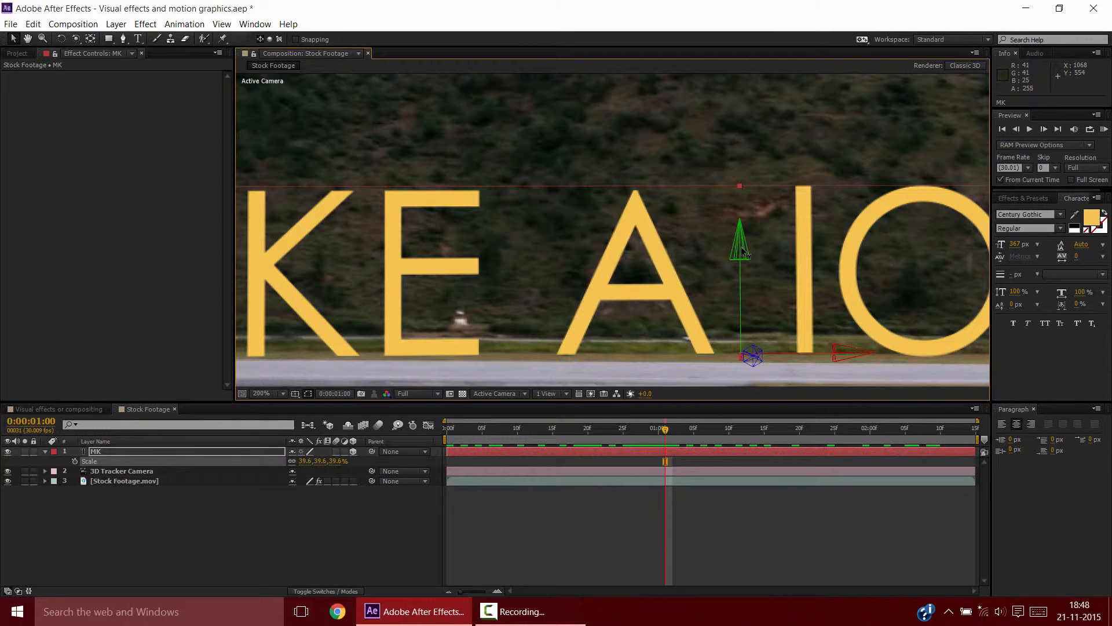
mouse_move(744, 252)
mouse_down()
mouse_move(747, 262)
mouse_move(742, 254)
mouse_up()
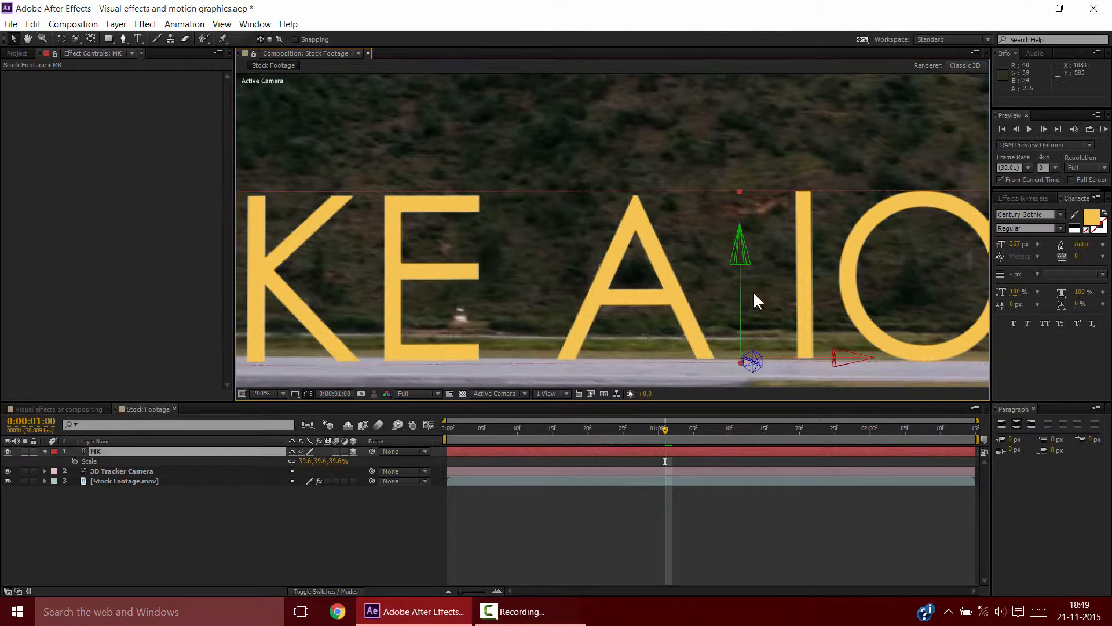
click(276, 392)
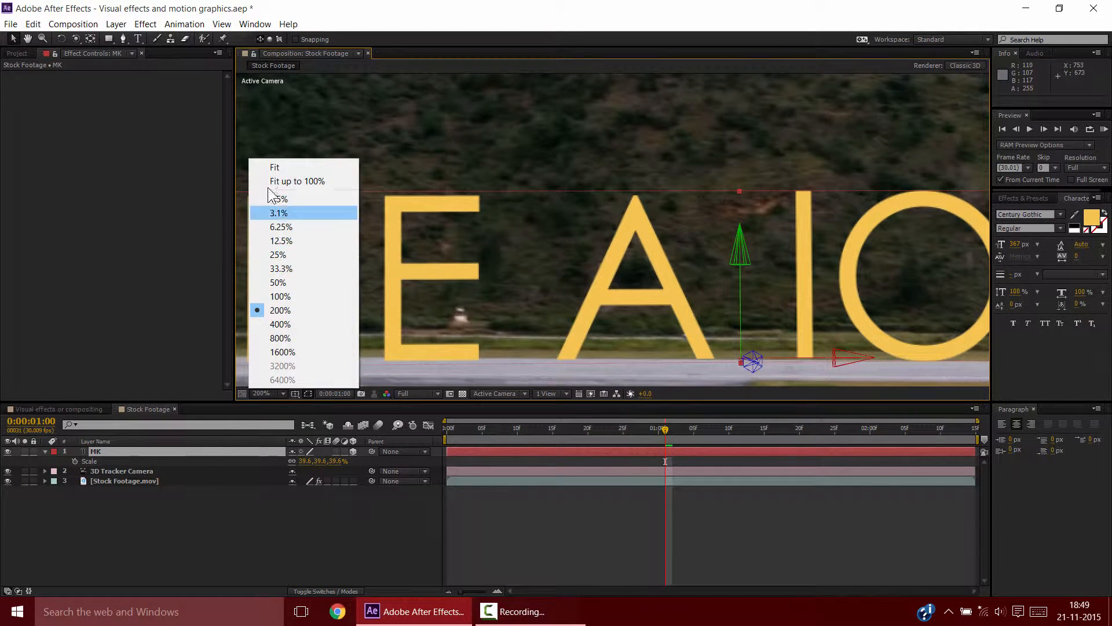
click(283, 168)
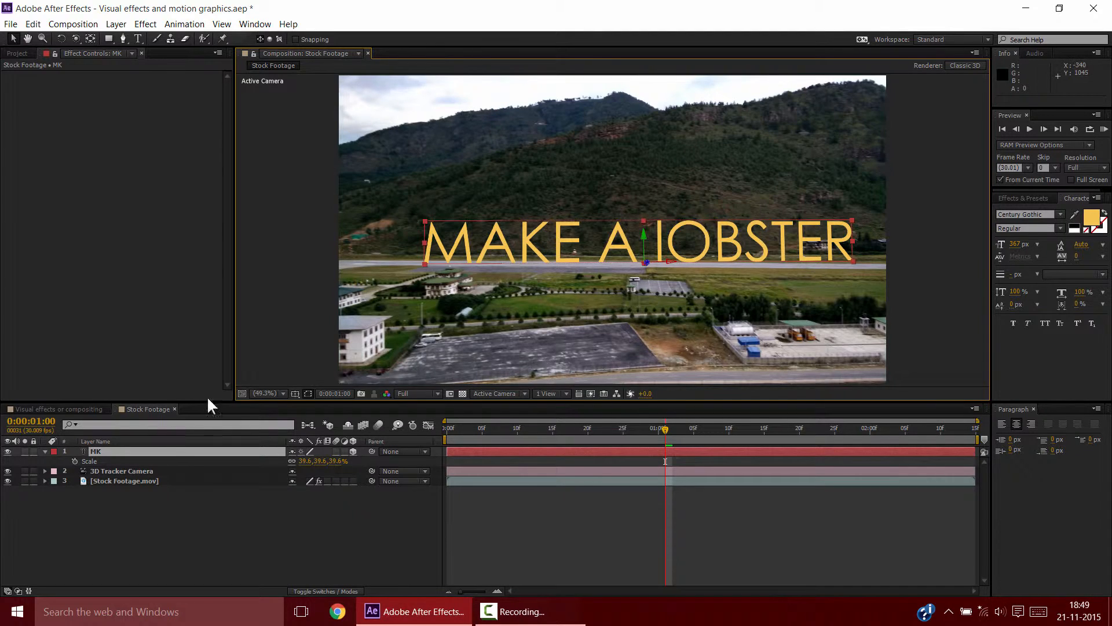
Set the MK layer's Z Rotation to 0.6° to align the title with the runway.
key(r)
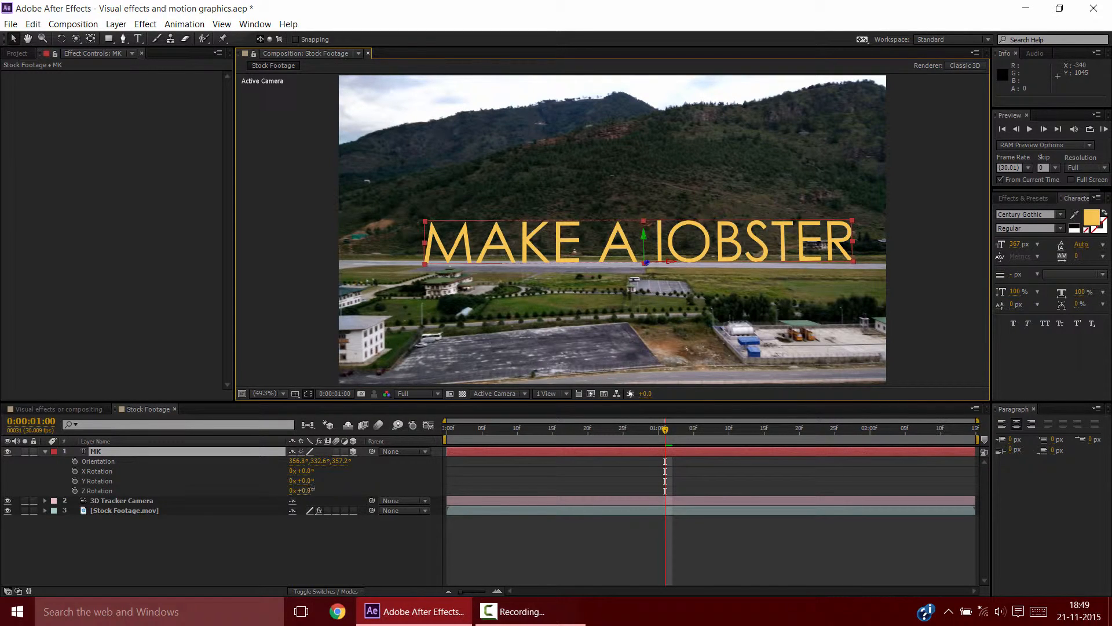
drag(310, 493, 311, 490)
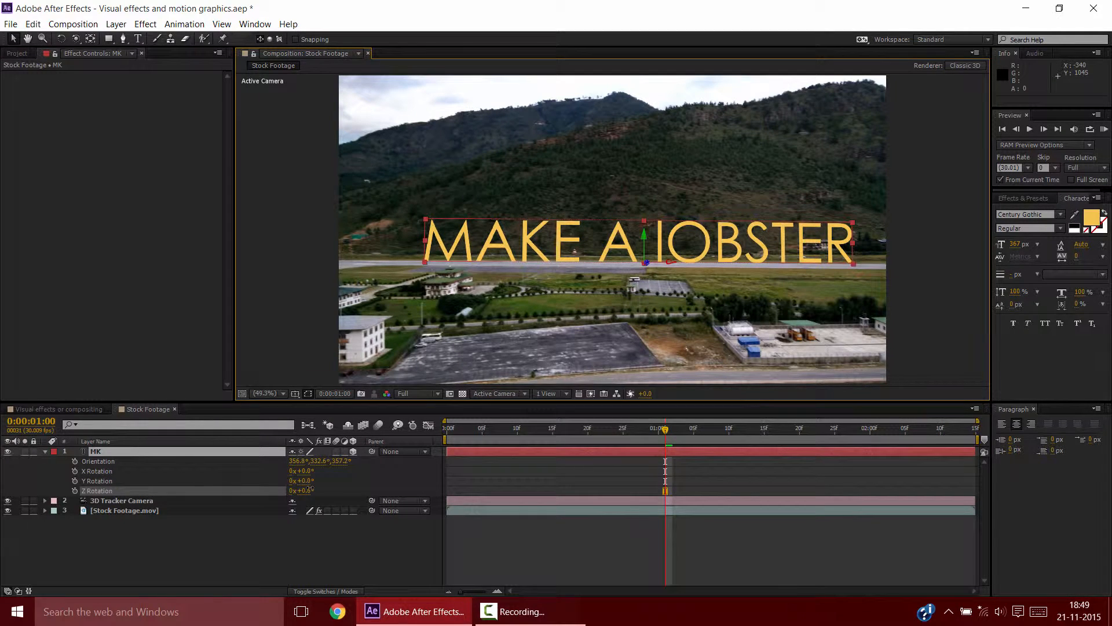
click(308, 523)
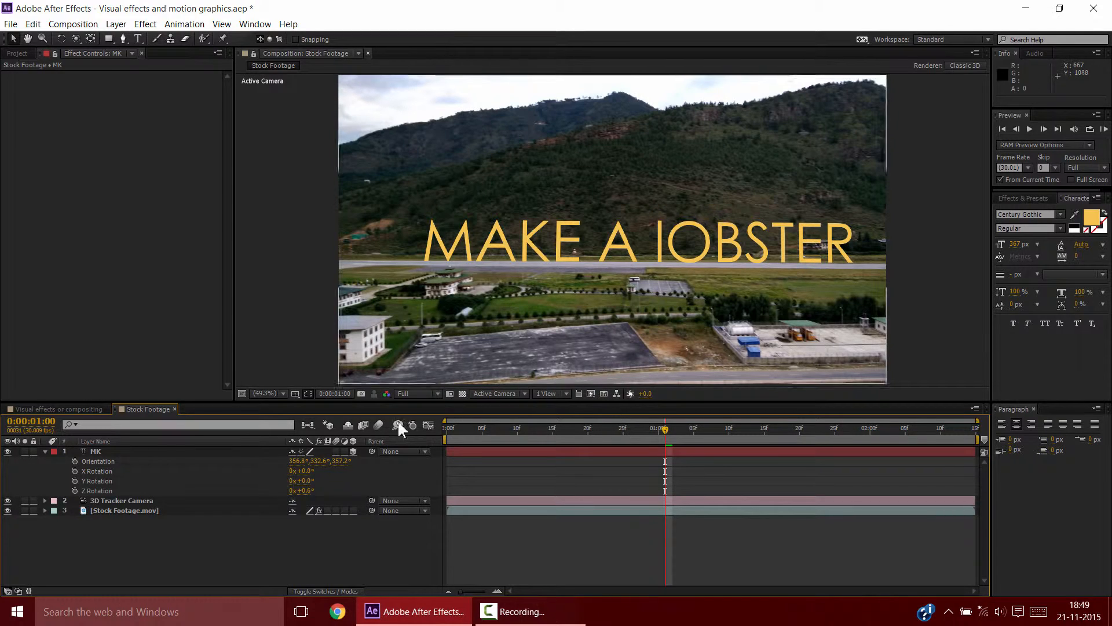
click(40, 454)
click(45, 452)
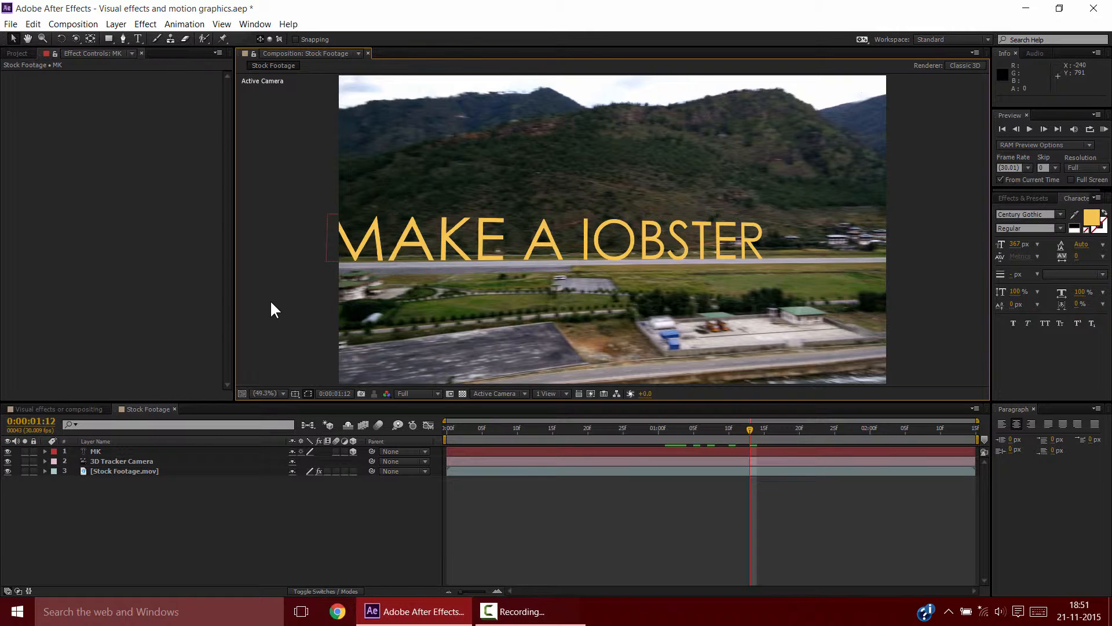
Apply a Tint effect to the MK layer with an Amount to Tint of 40%.
click(140, 451)
click(145, 24)
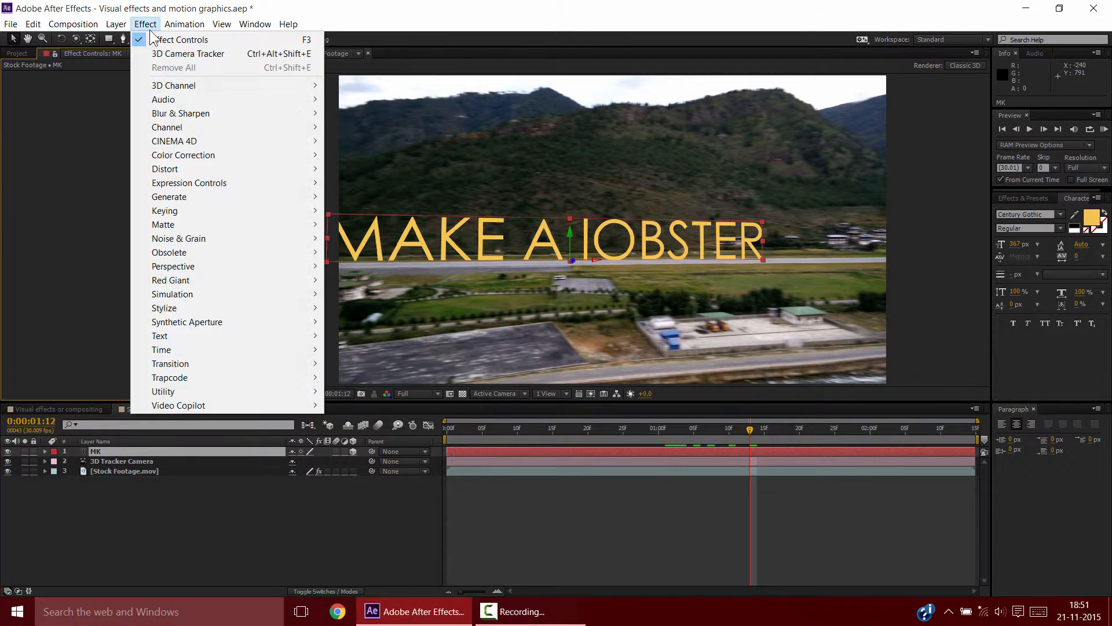
mouse_move(260, 155)
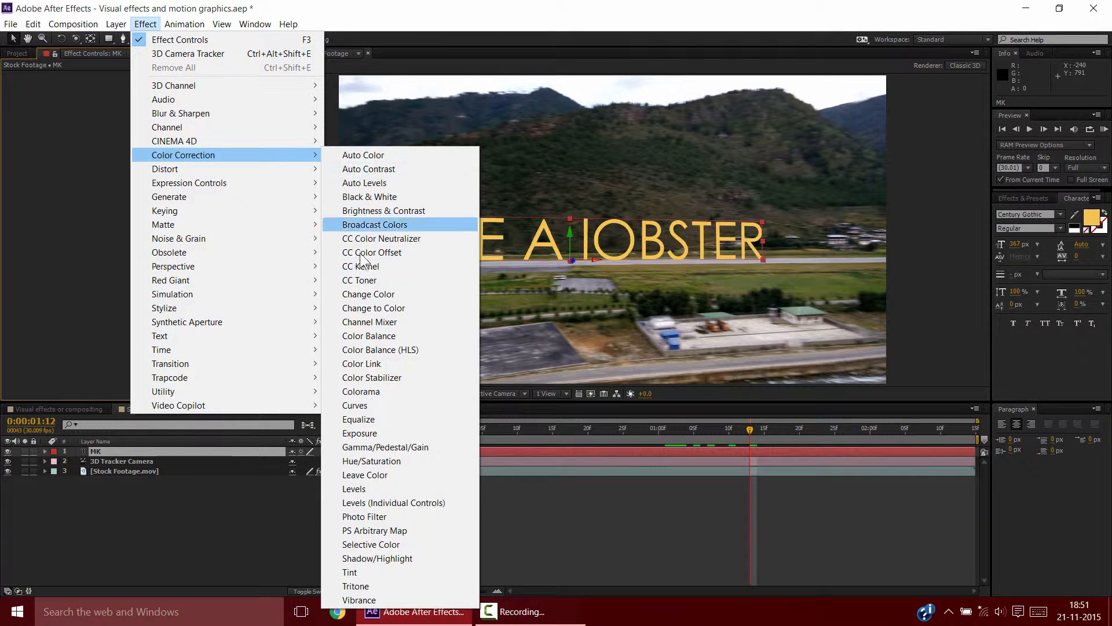
click(360, 572)
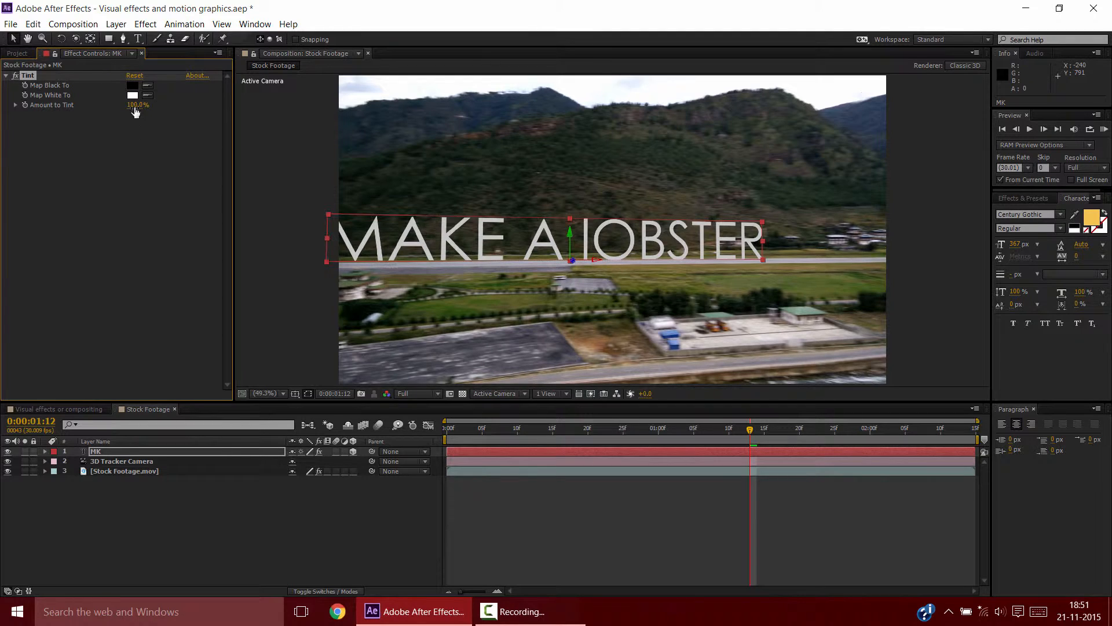
drag(135, 108, 119, 142)
click(119, 141)
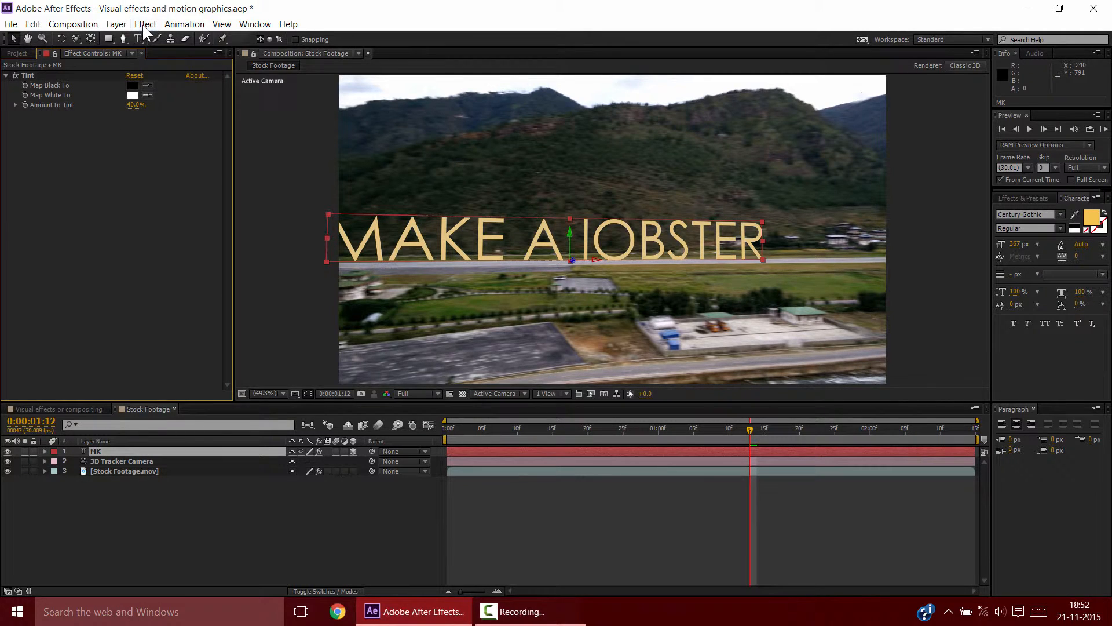
Add a Directional Blur to the MK layer with a direction of 90° and a blur length of 3.7.
click(145, 24)
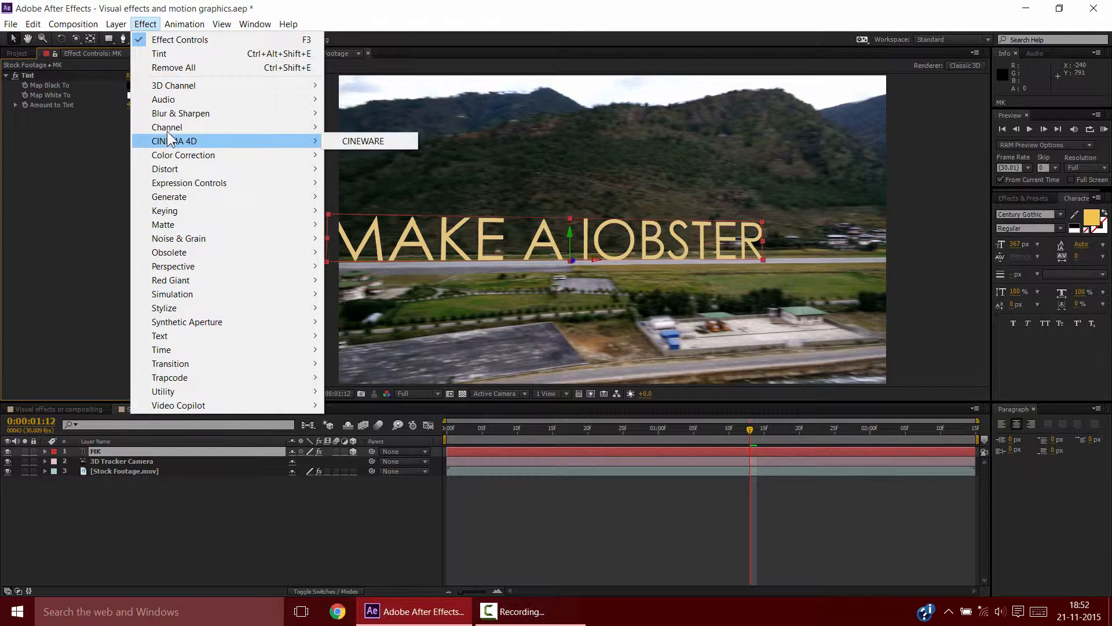
mouse_move(173, 116)
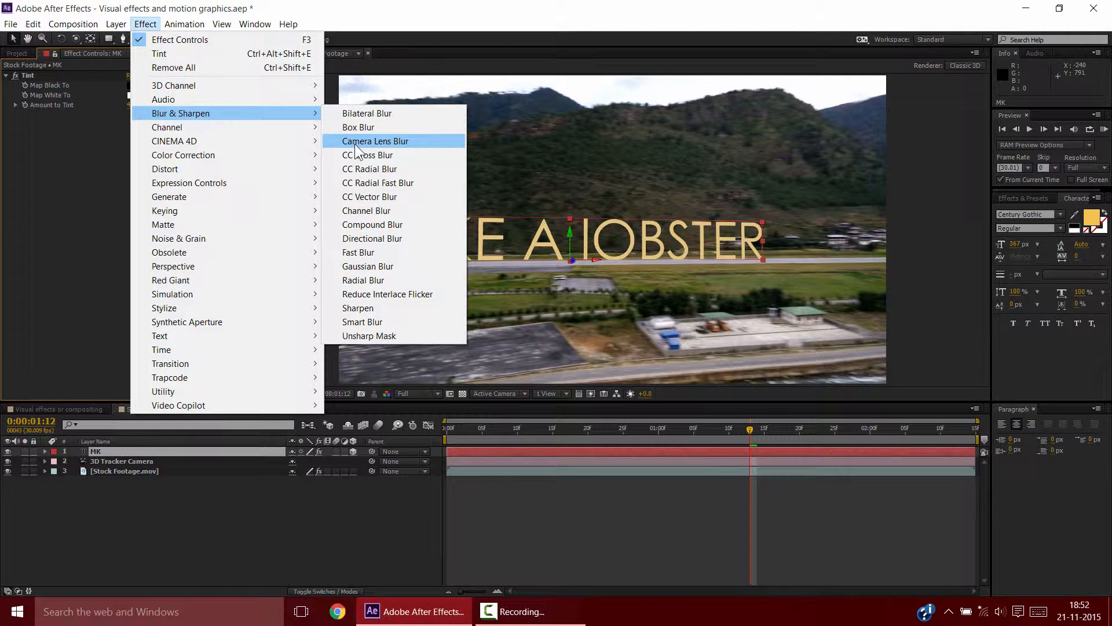
click(377, 240)
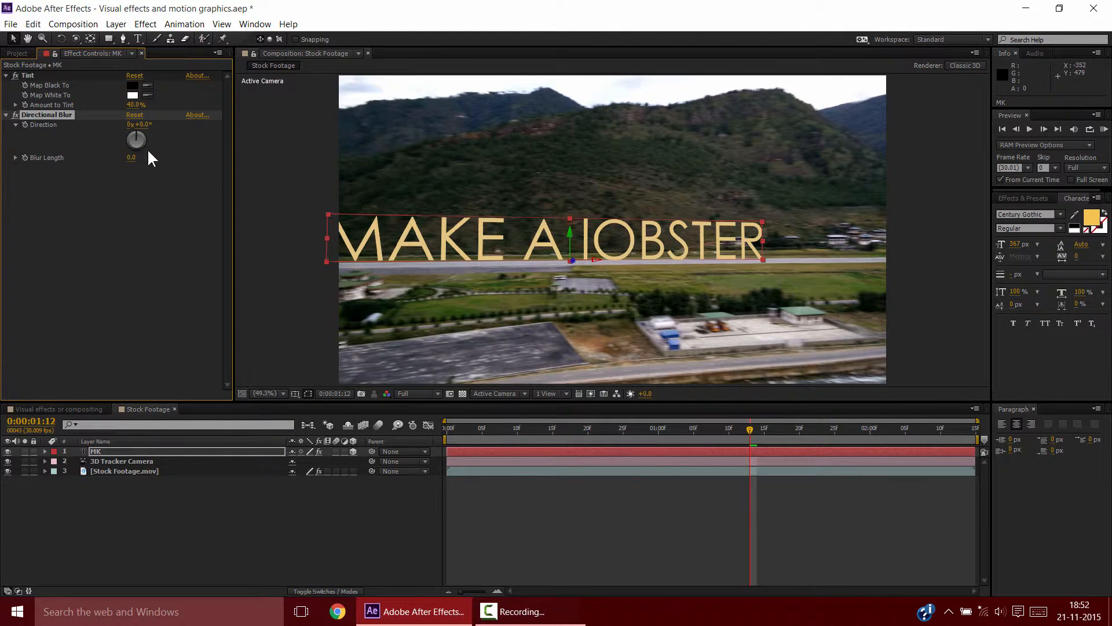
click(142, 125)
drag(131, 157, 143, 157)
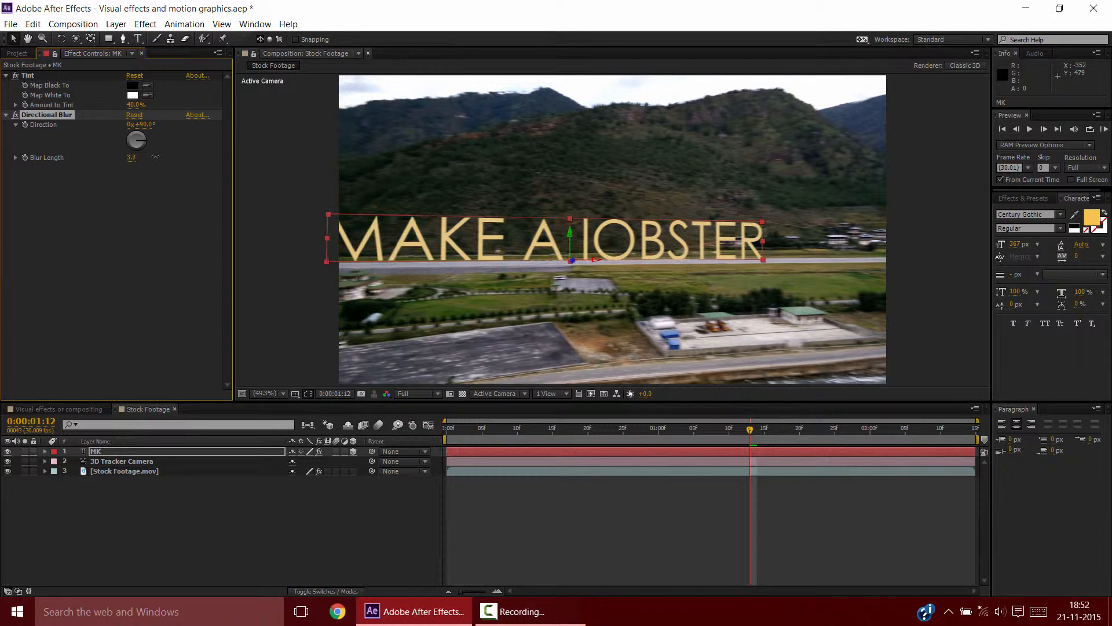
click(148, 200)
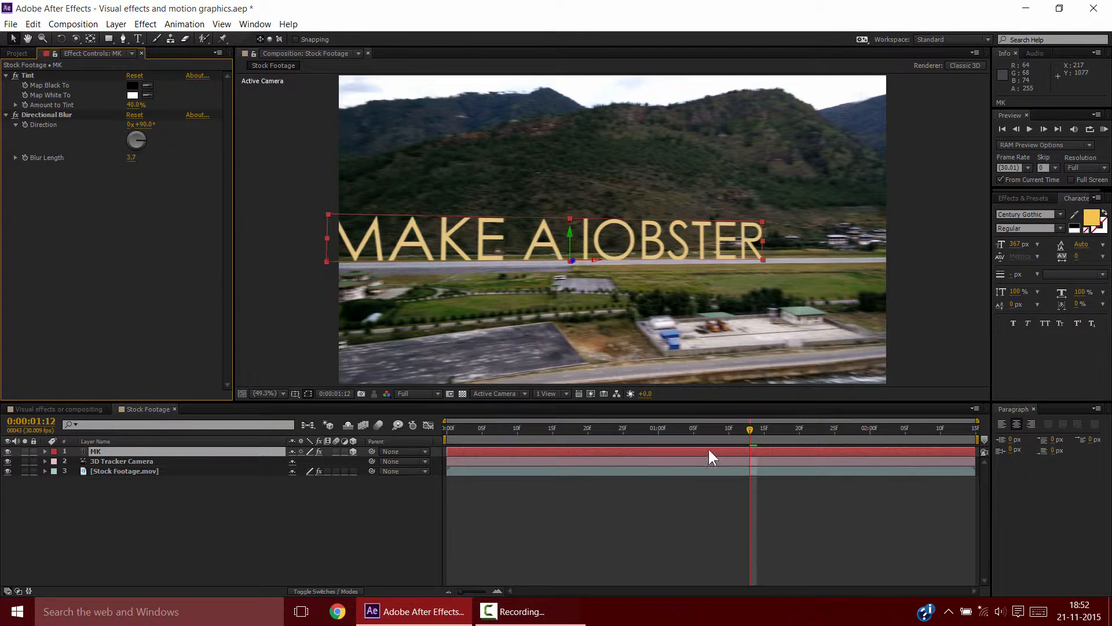
Scrub around 0:00:01:07 to check how the tinted and blurred title blends with the moving footage.
drag(749, 429, 703, 447)
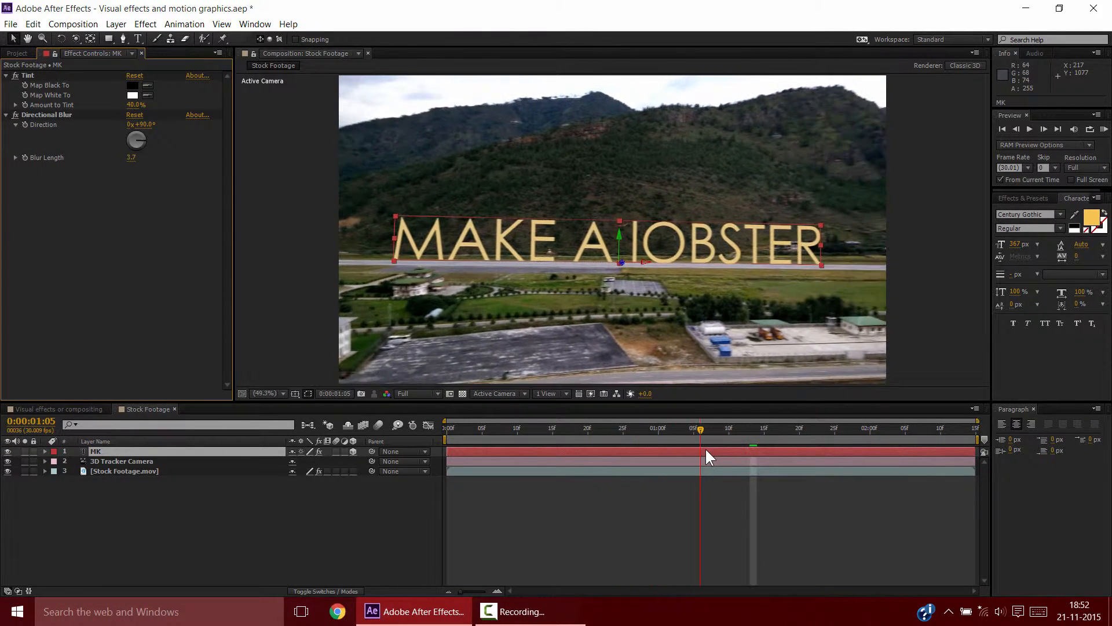
click(727, 429)
mouse_move(736, 430)
mouse_down()
mouse_move(773, 428)
mouse_move(719, 435)
mouse_up()
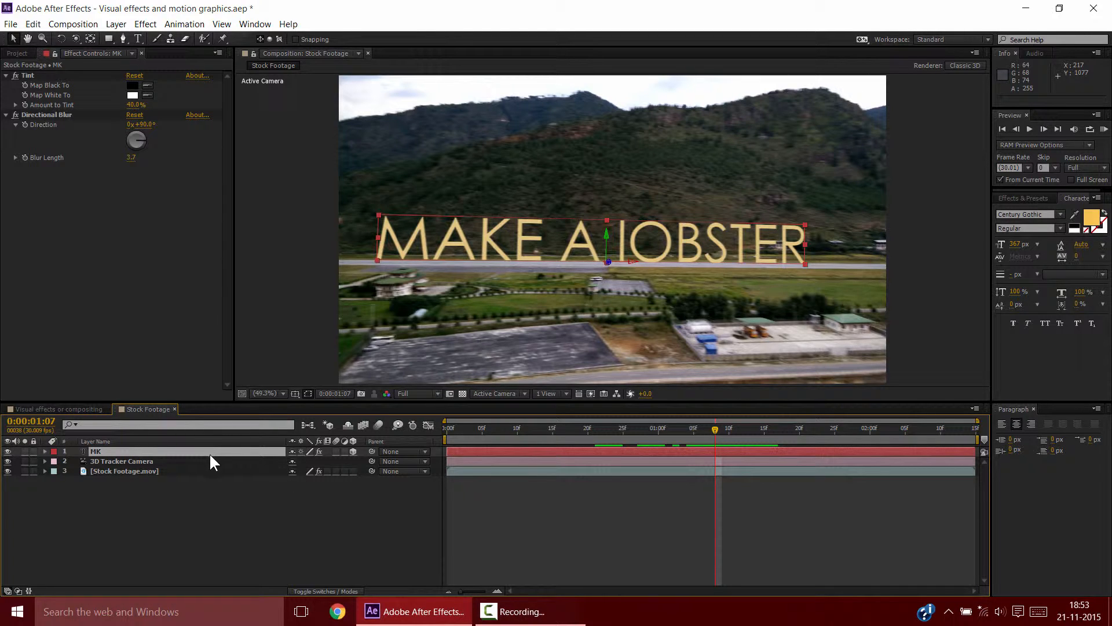
Duplicate the MK layer, search the effects for fill, and apply the Fill effect to the copy.
key(ctrl+d)
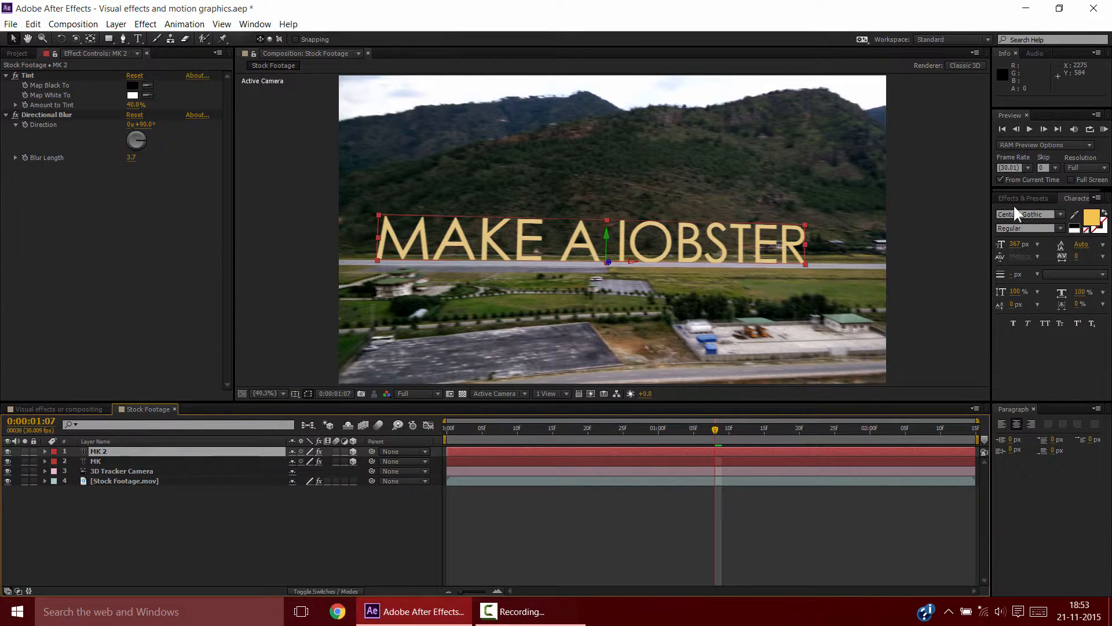
click(1021, 198)
click(1024, 210)
text(flare)
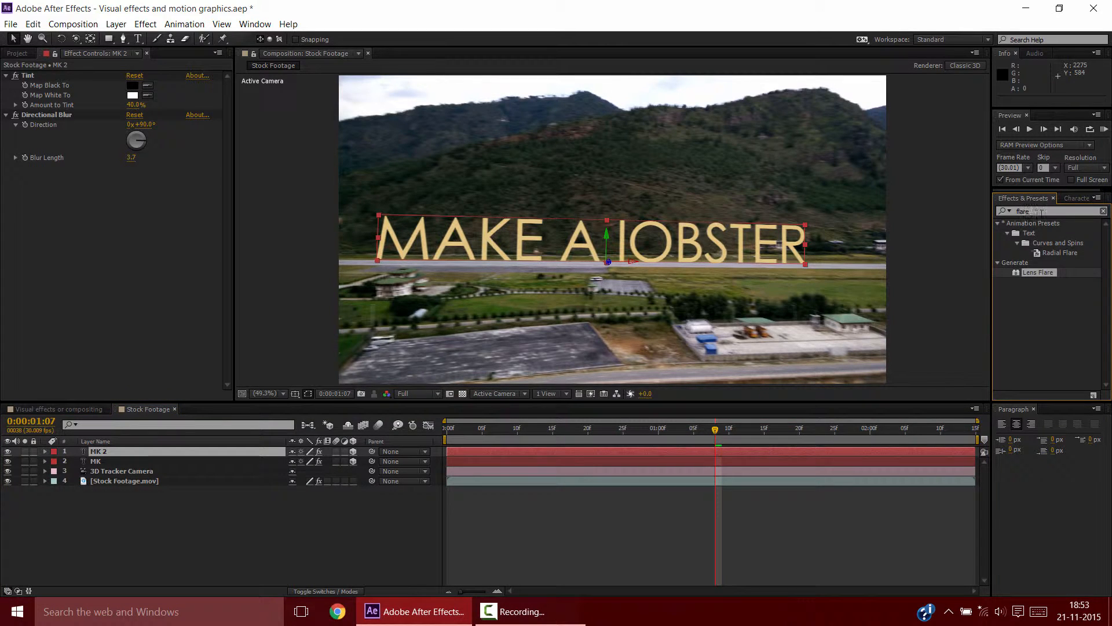
click(1103, 210)
click(1051, 210)
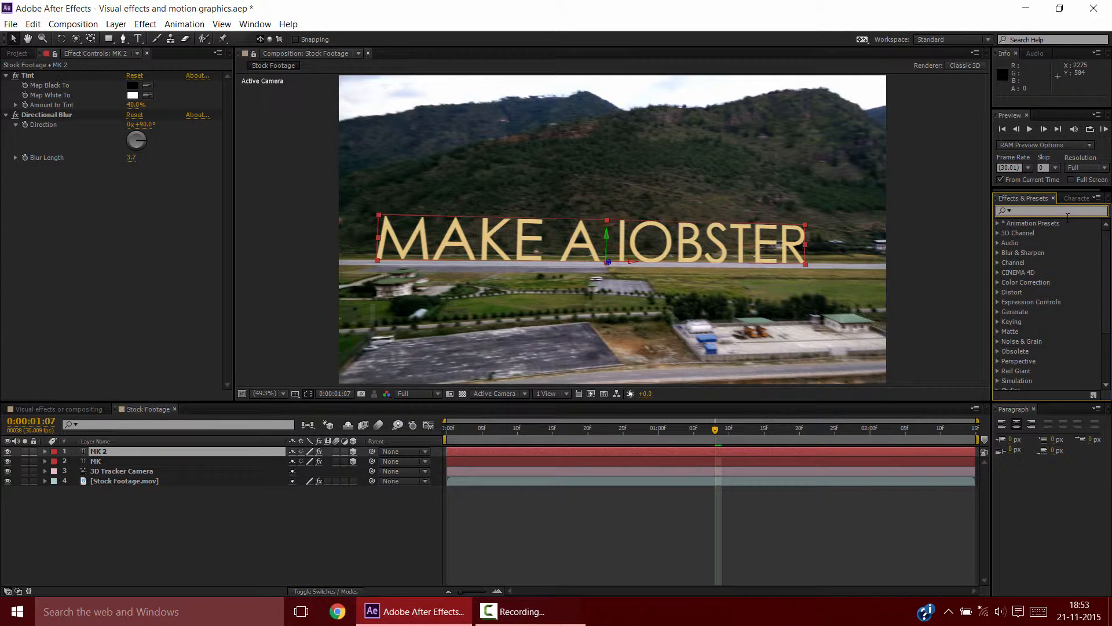
text(fill)
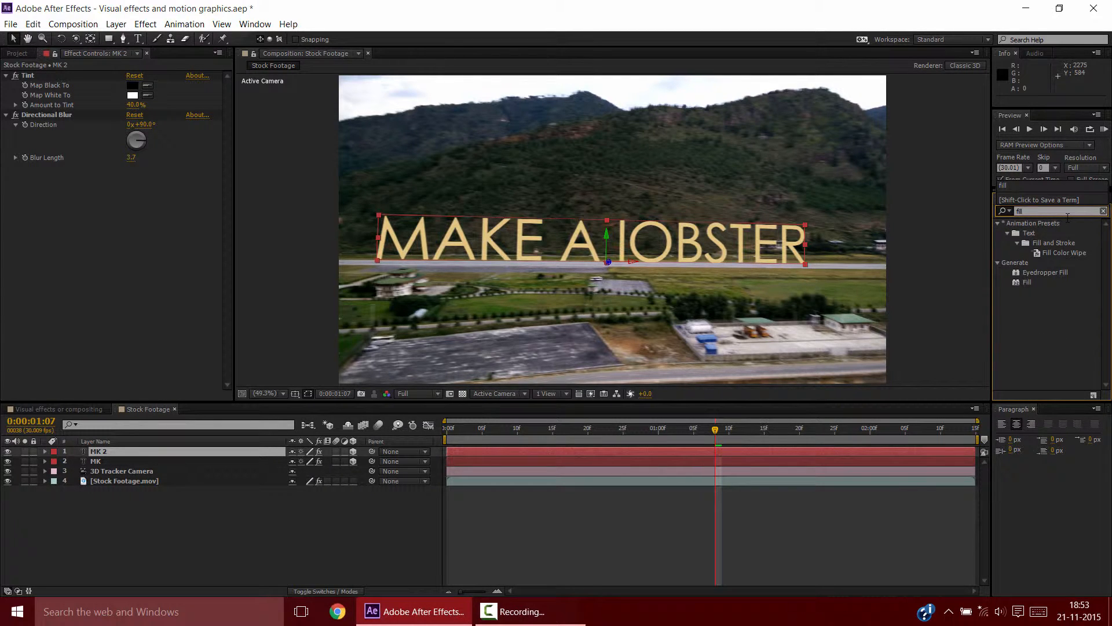
click(1024, 281)
drag(1016, 280, 172, 453)
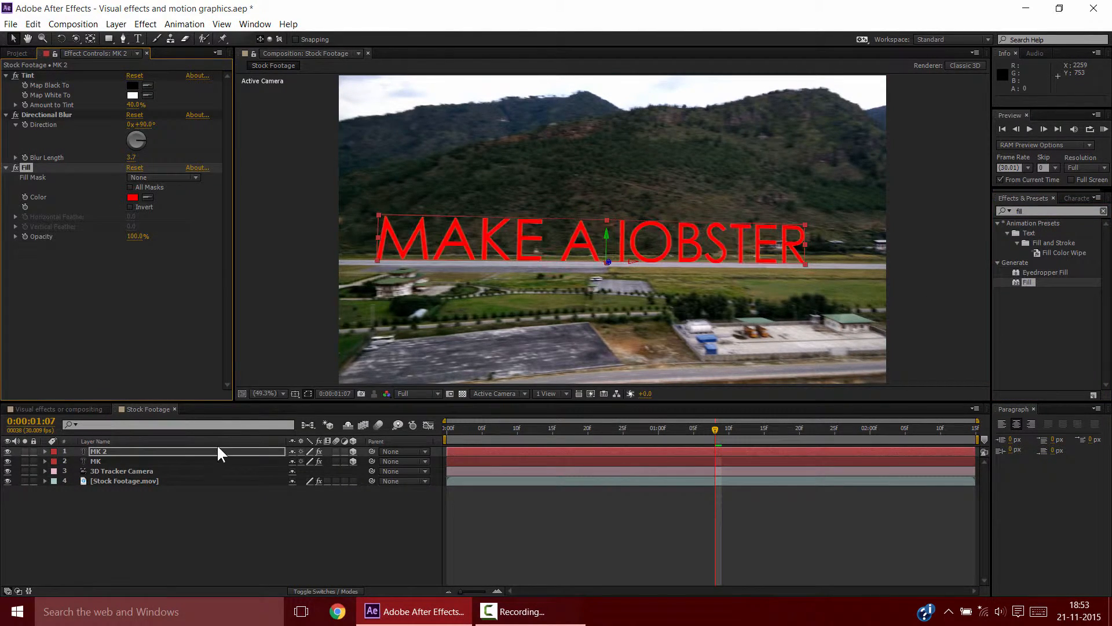
Set the Fill color on the MK 2 layer to black and disable its Tint and Directional Blur effects.
click(132, 197)
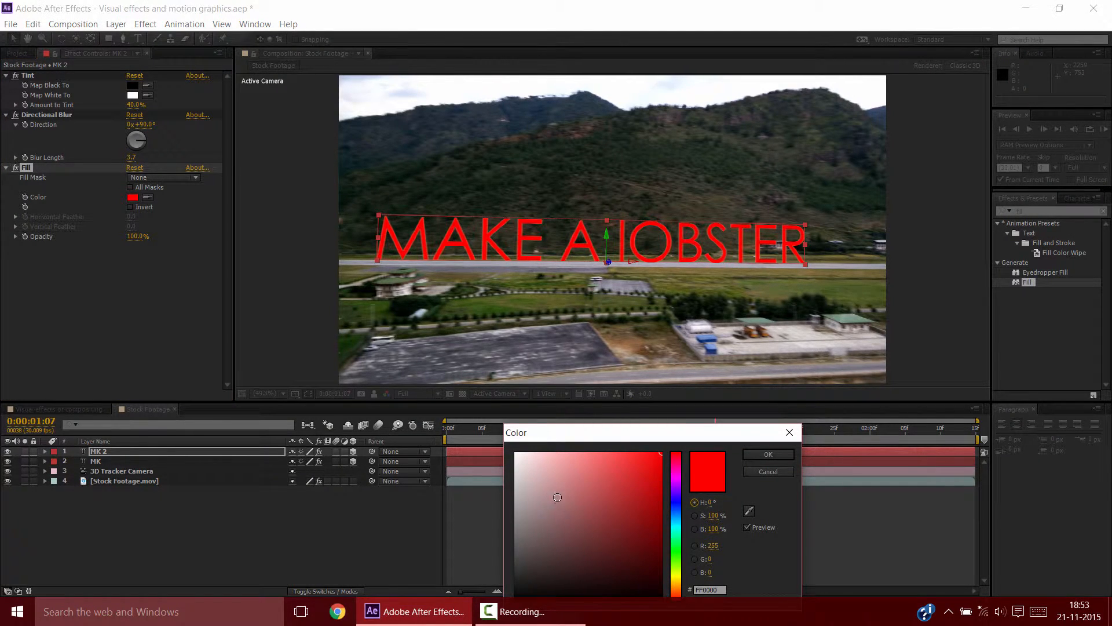
drag(558, 497, 521, 571)
click(763, 455)
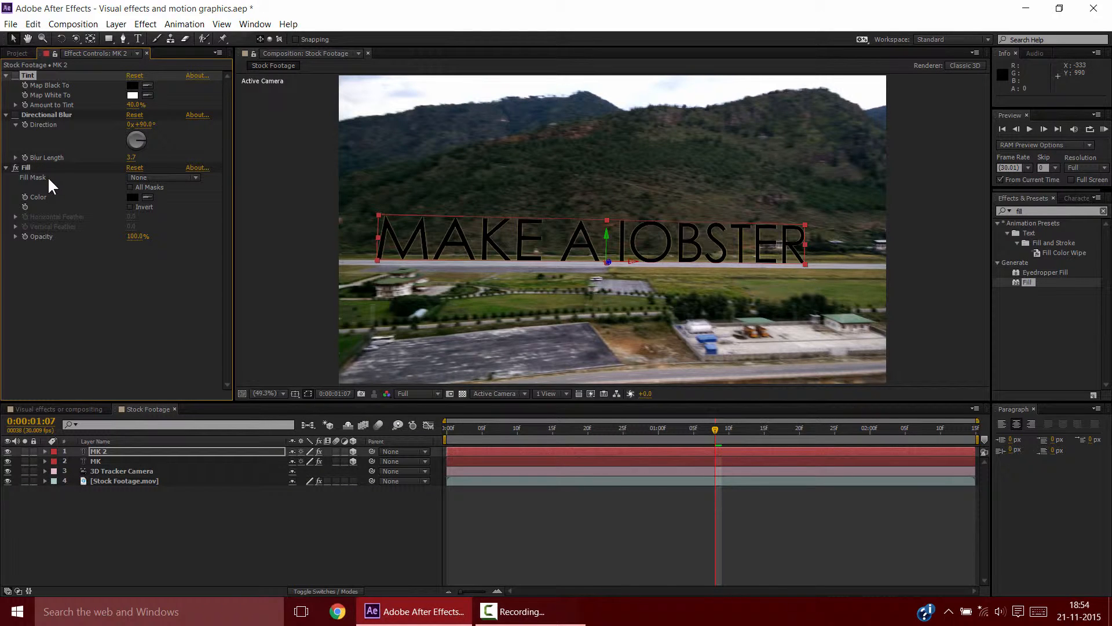
Set the X Rotation of the MK 2 layer to -86° so it lies on the ground as a shadow.
key(r)
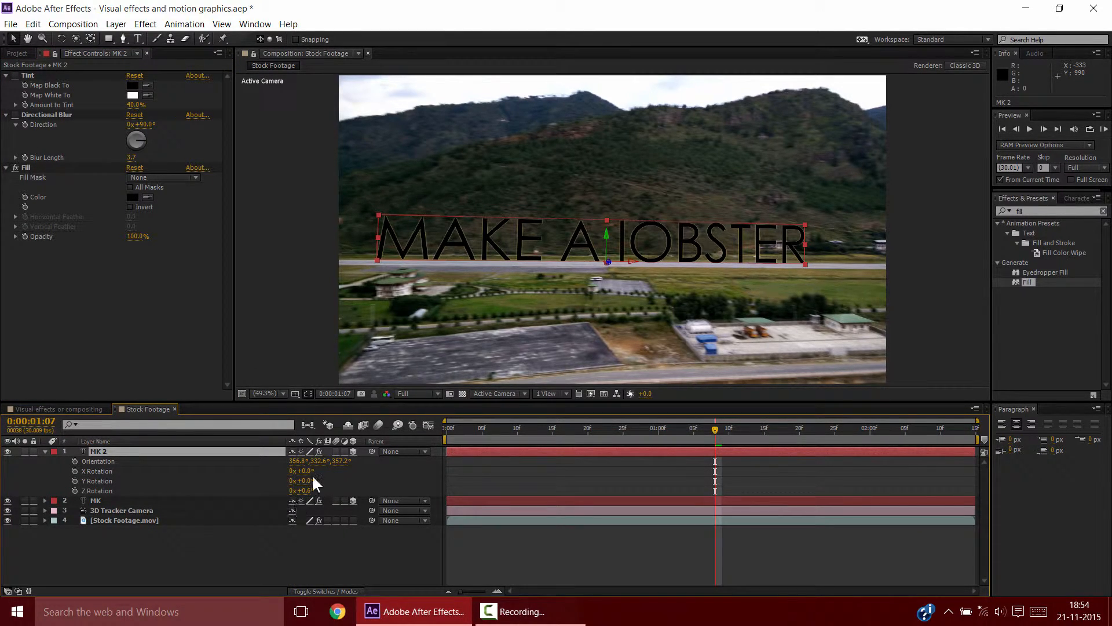
mouse_move(307, 470)
mouse_down()
mouse_move(321, 470)
mouse_move(290, 473)
mouse_up()
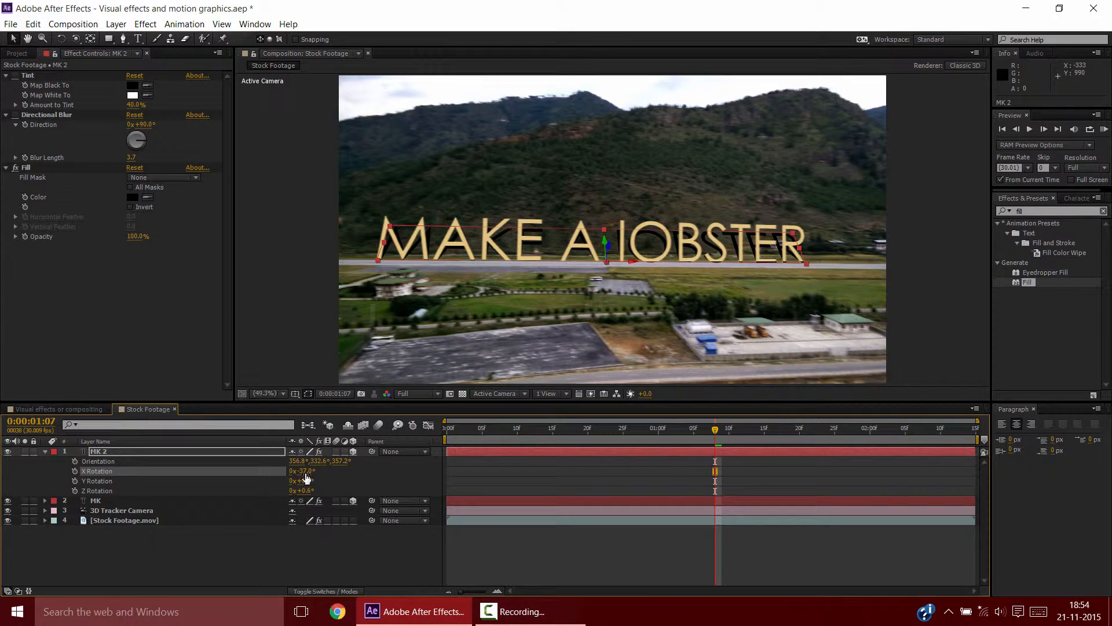
click(328, 478)
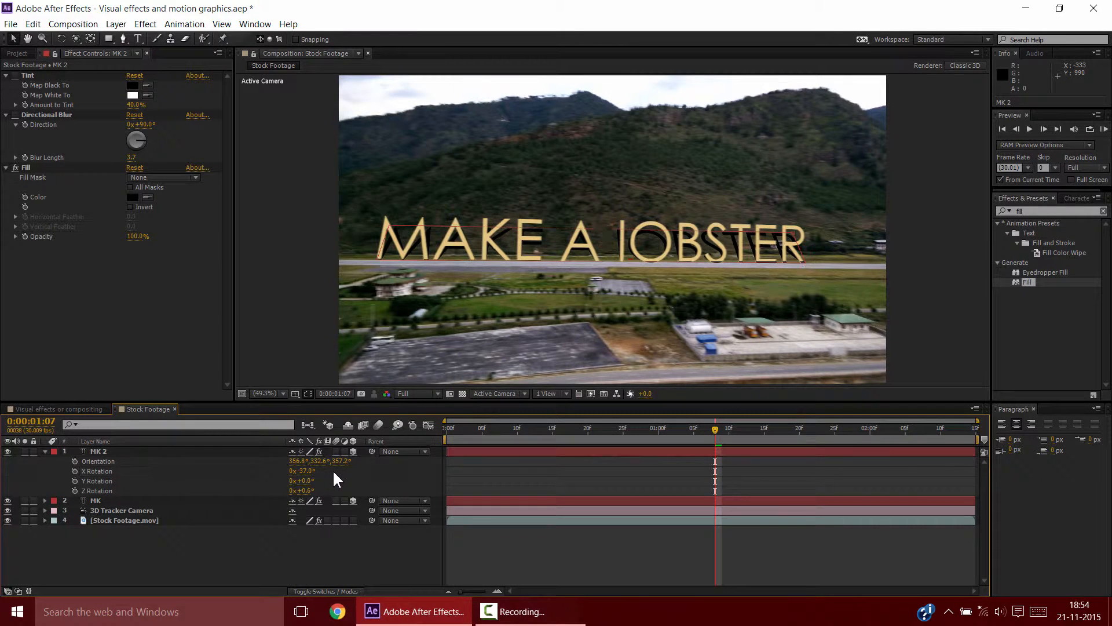
click(278, 393)
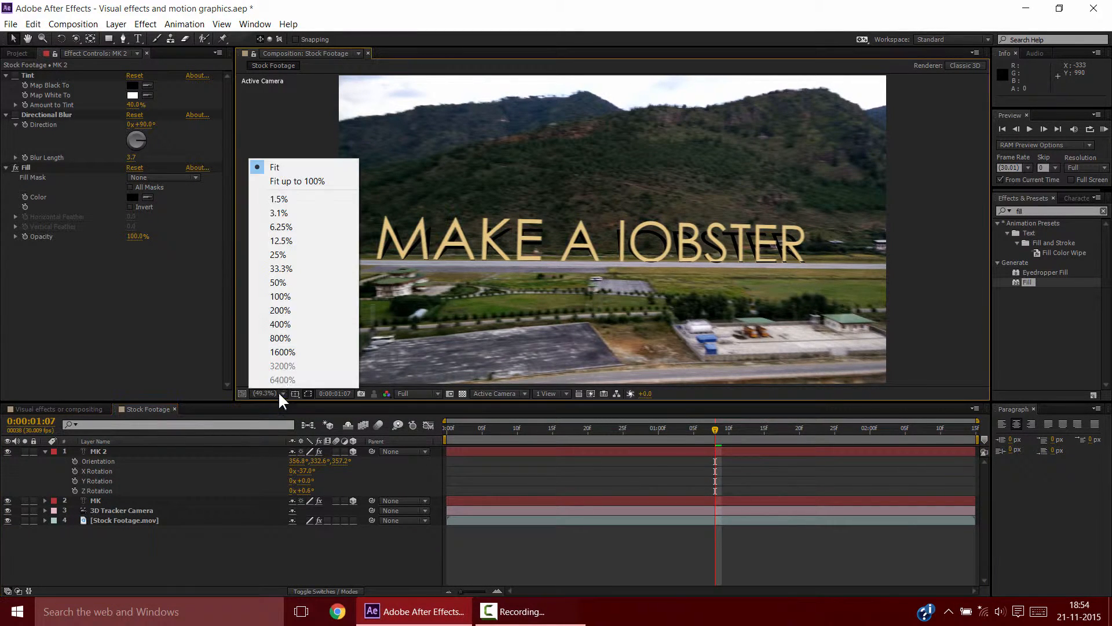
click(293, 314)
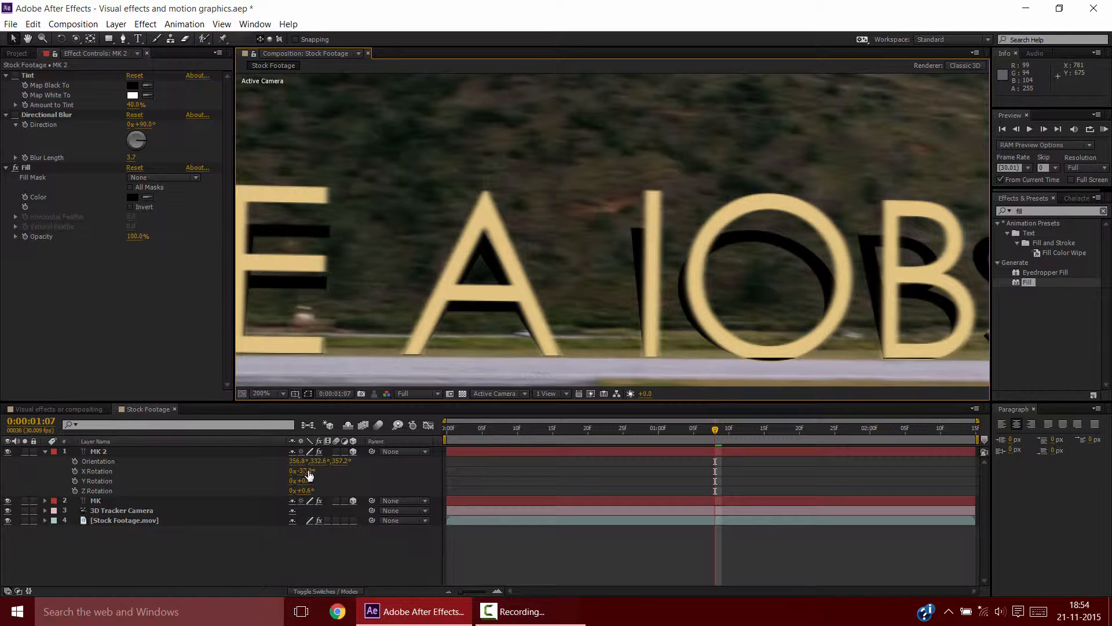
drag(303, 470, 282, 474)
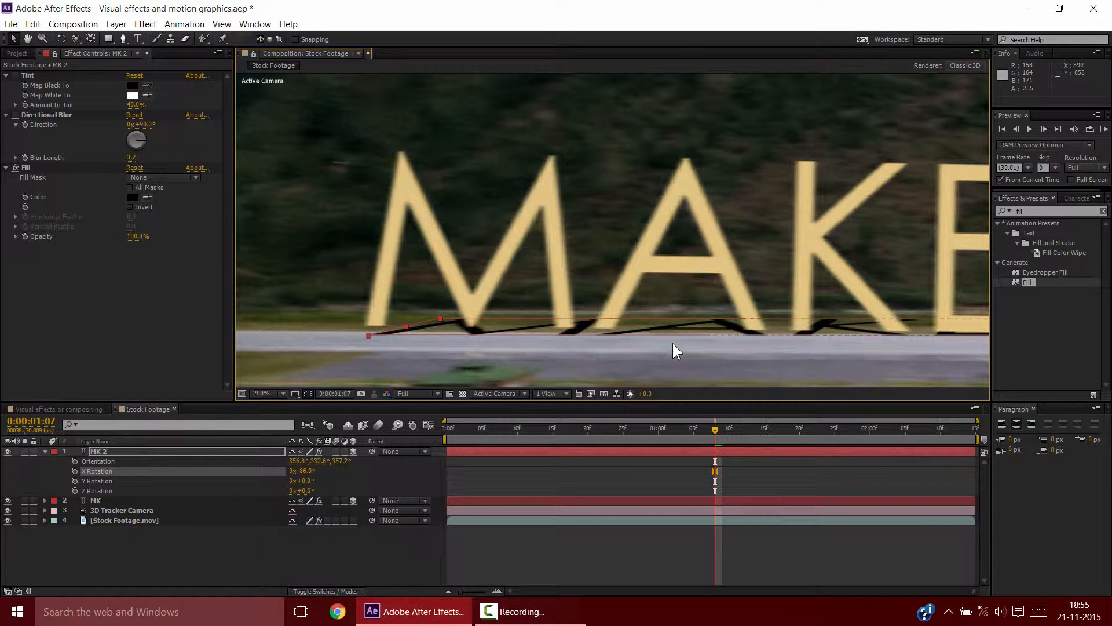
Apply a Gaussian Blur effect to the MK 2 layer with a Blurriness of 4.1.
click(1103, 211)
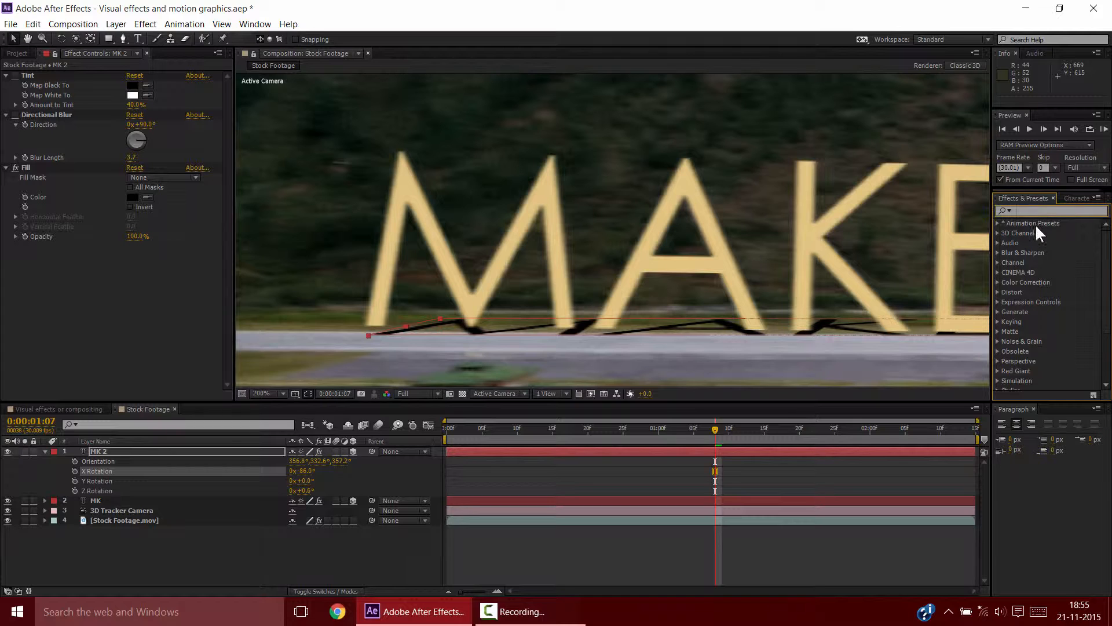
text(gau)
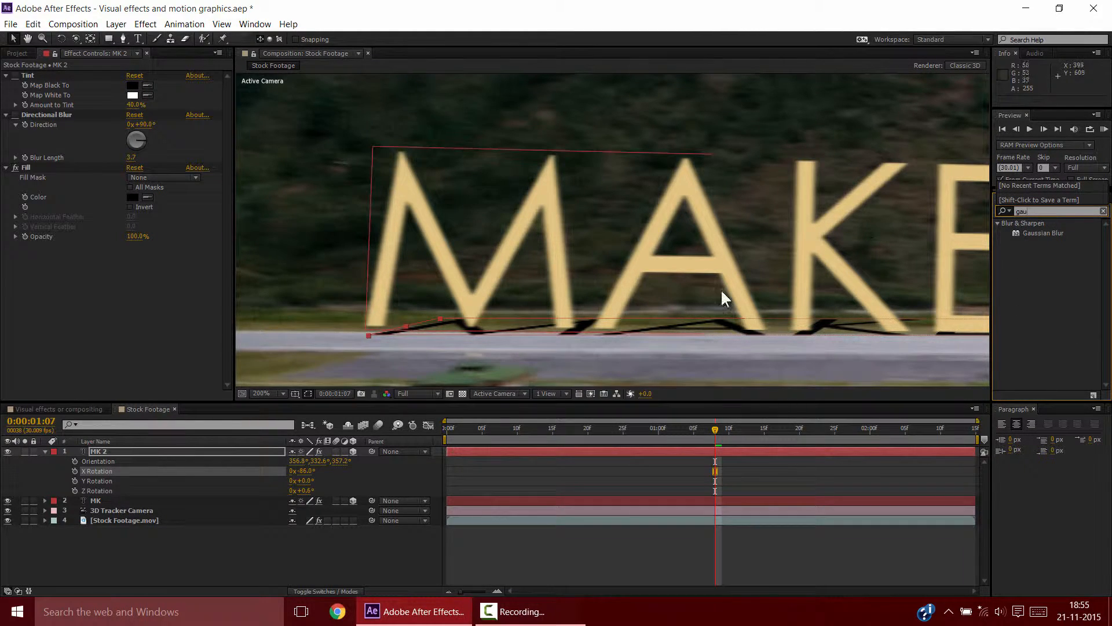
click(1036, 227)
drag(1038, 231, 164, 325)
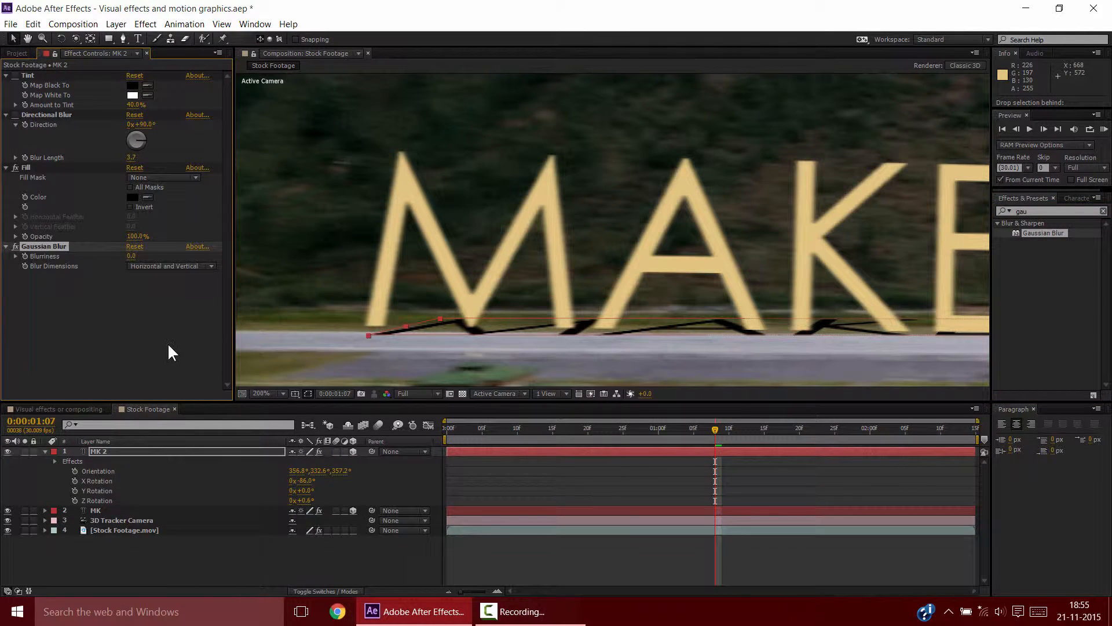
drag(132, 255, 155, 255)
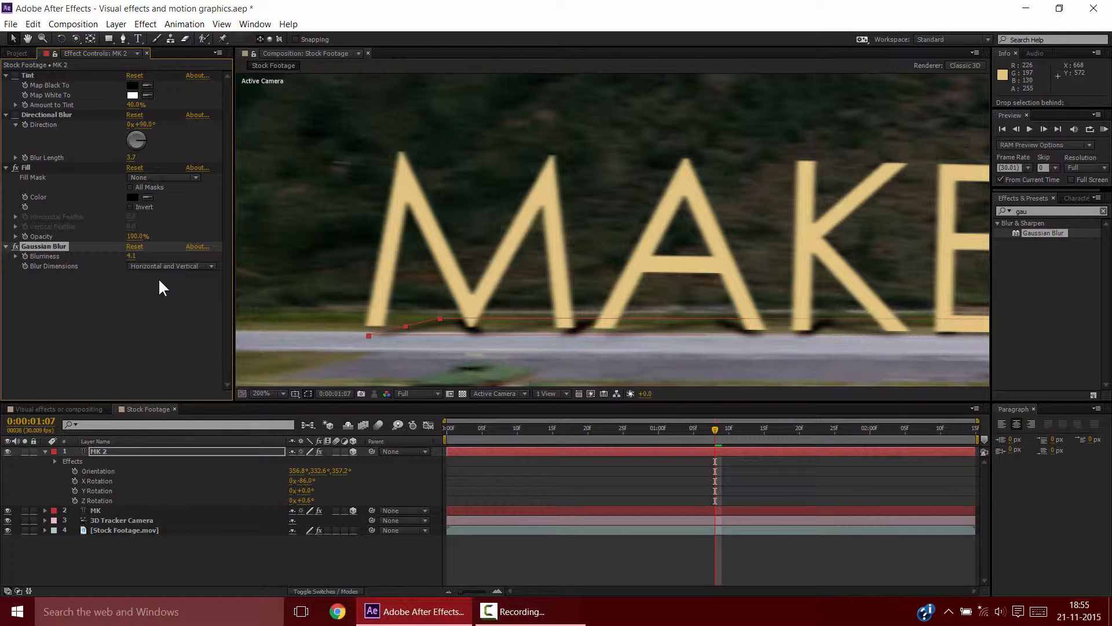
Fit the whole frame in view and play through the footage from the start to check the title with its shadow.
mouse_move(466, 427)
mouse_down()
mouse_move(440, 429)
mouse_move(454, 432)
mouse_up()
click(277, 395)
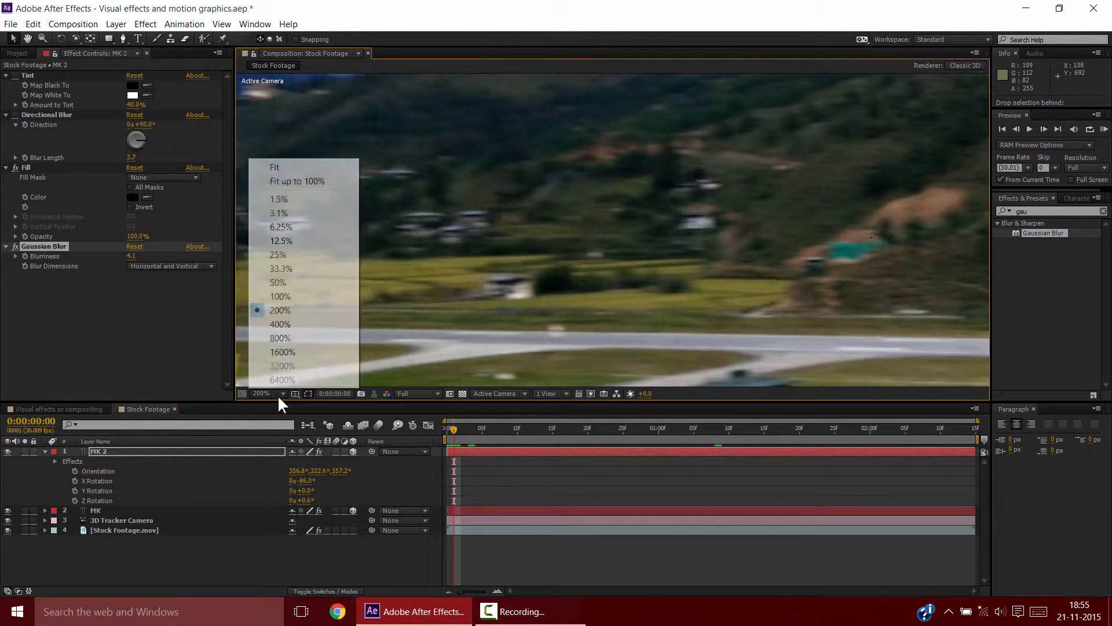
click(304, 168)
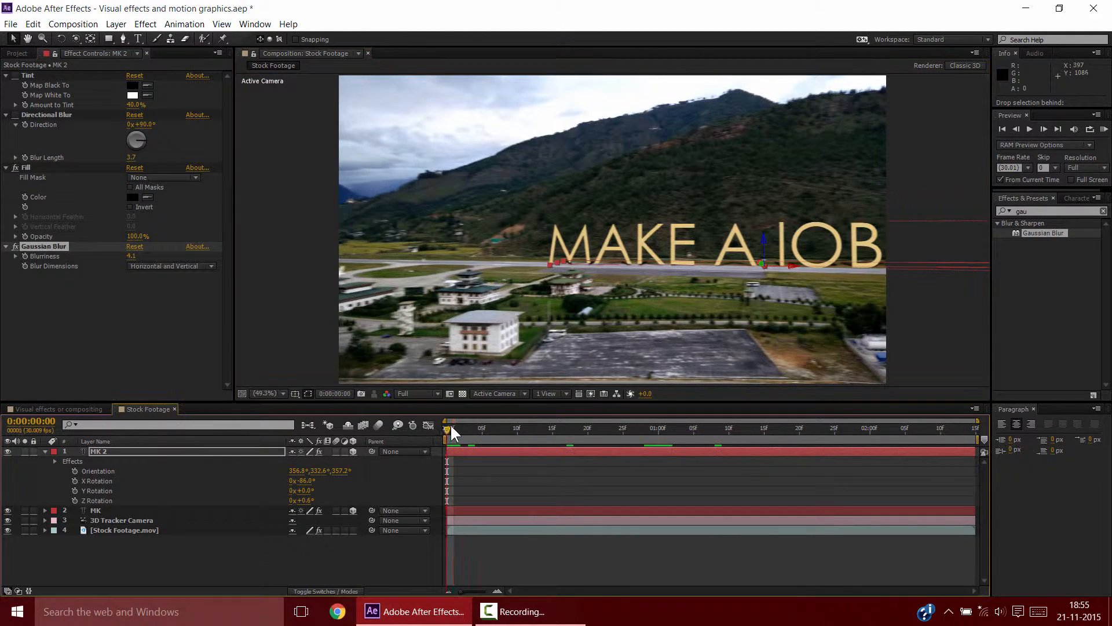
drag(450, 424, 665, 428)
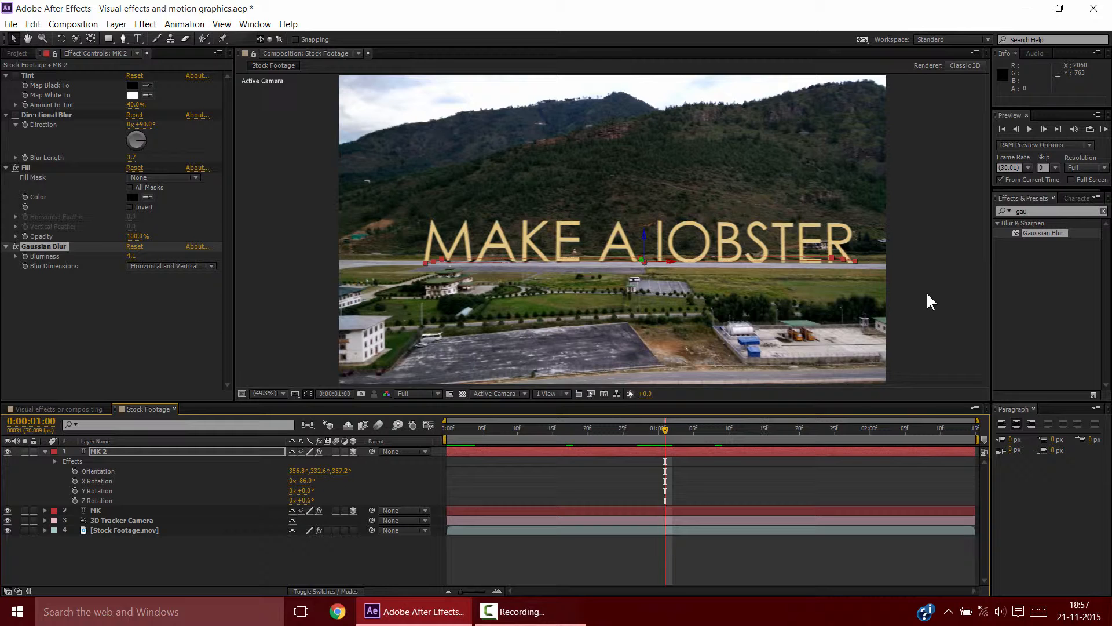
key(space)
click(651, 430)
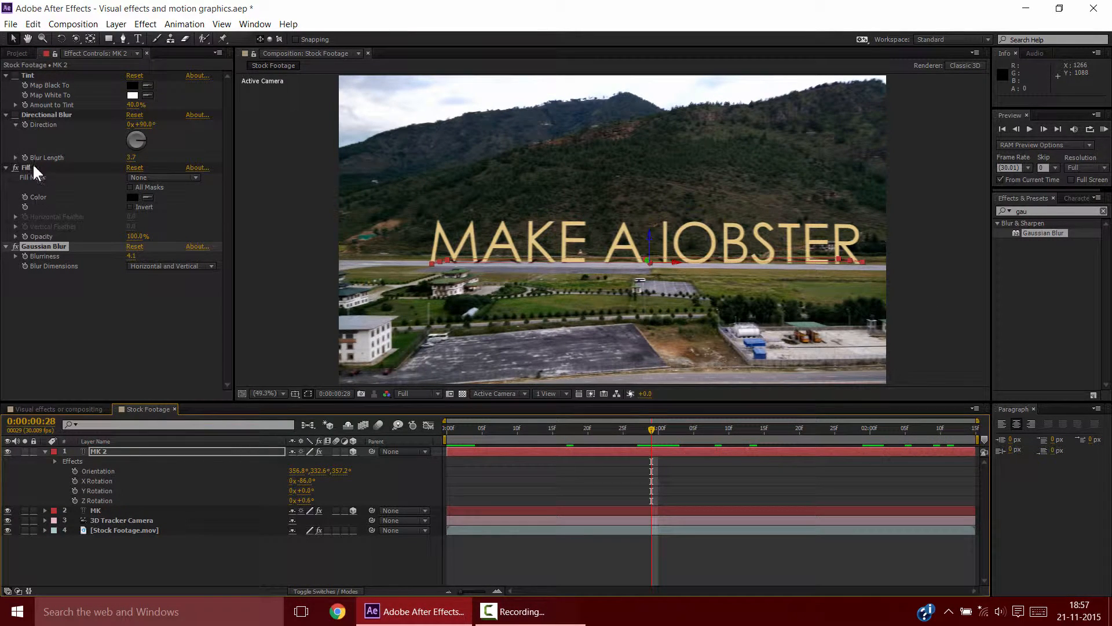
Add a new adjustment layer and rename it Fog.
click(116, 26)
mouse_move(196, 38)
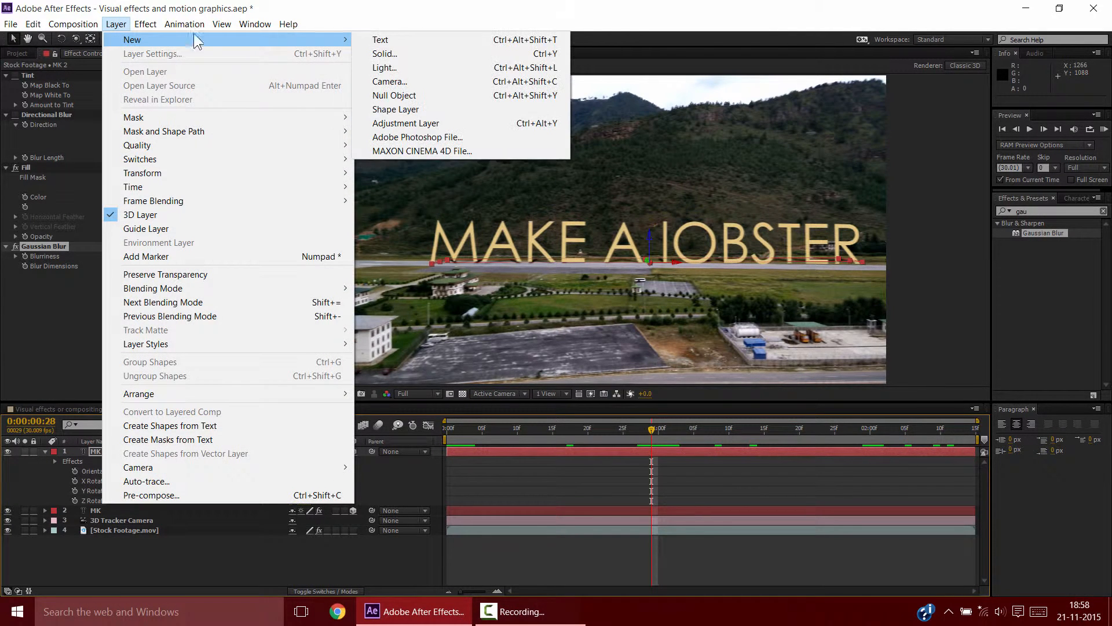
click(389, 123)
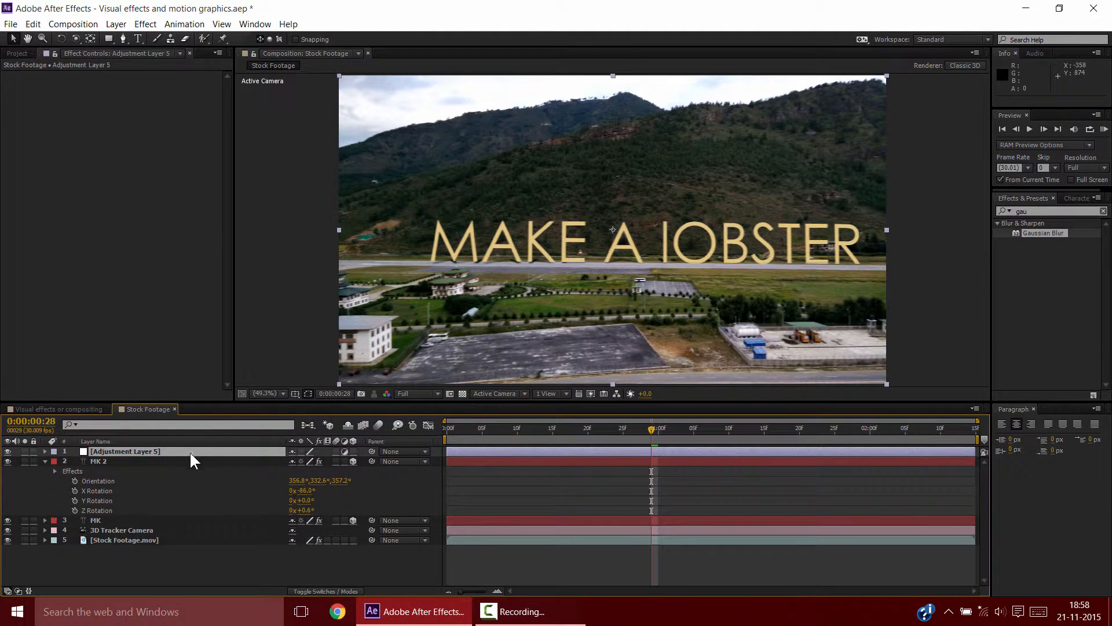
key(Return)
text(Fog)
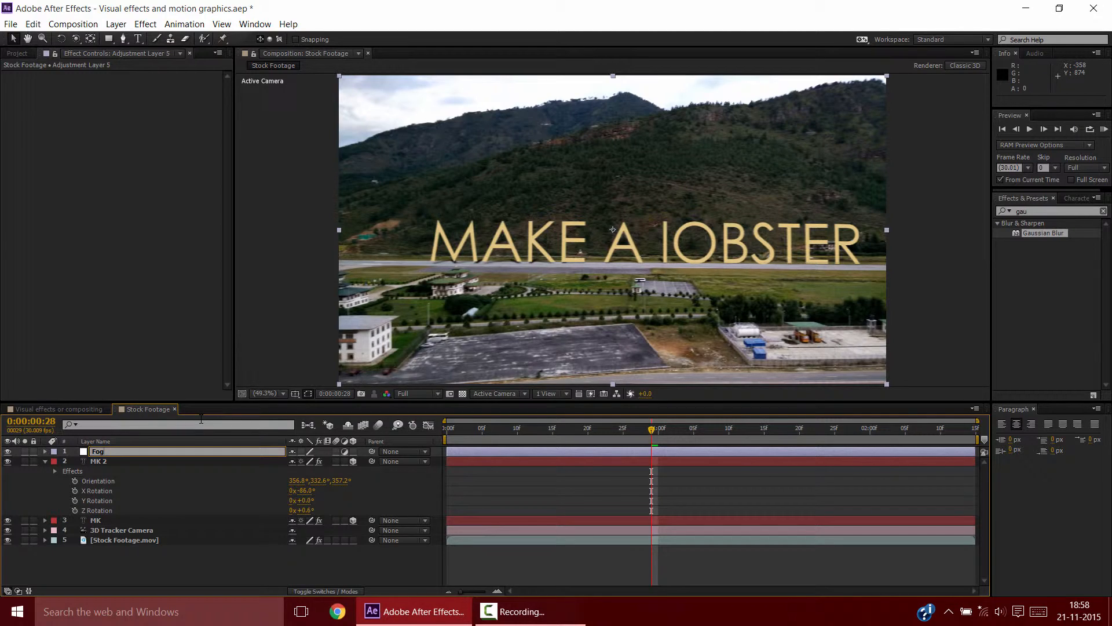
key(Return)
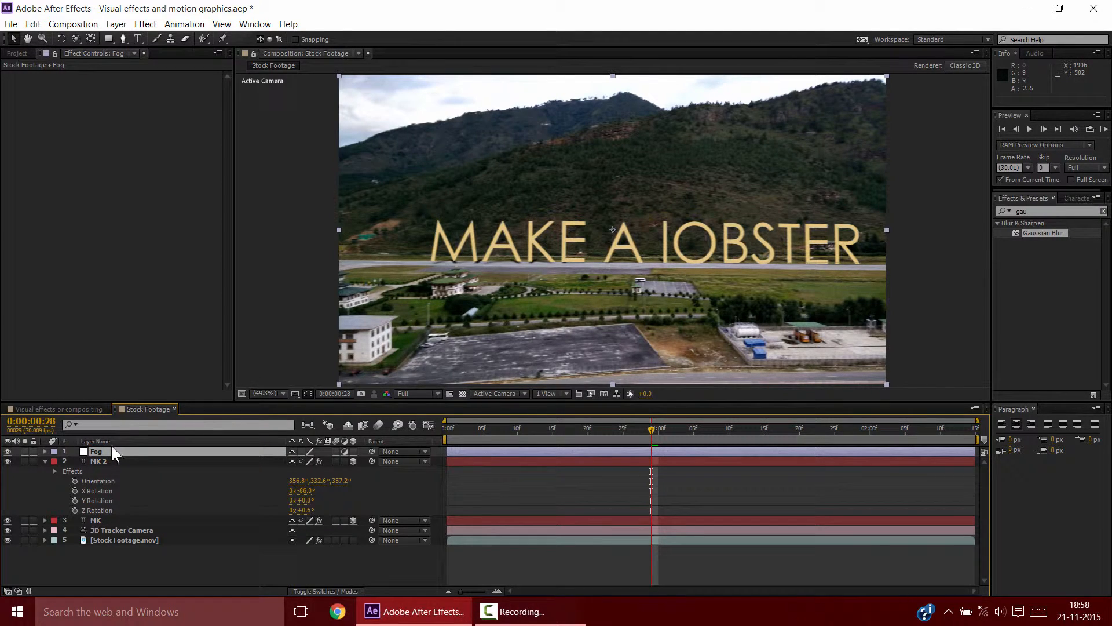
Search the effects for particle and apply CC Particle World to the Fog layer.
click(1102, 211)
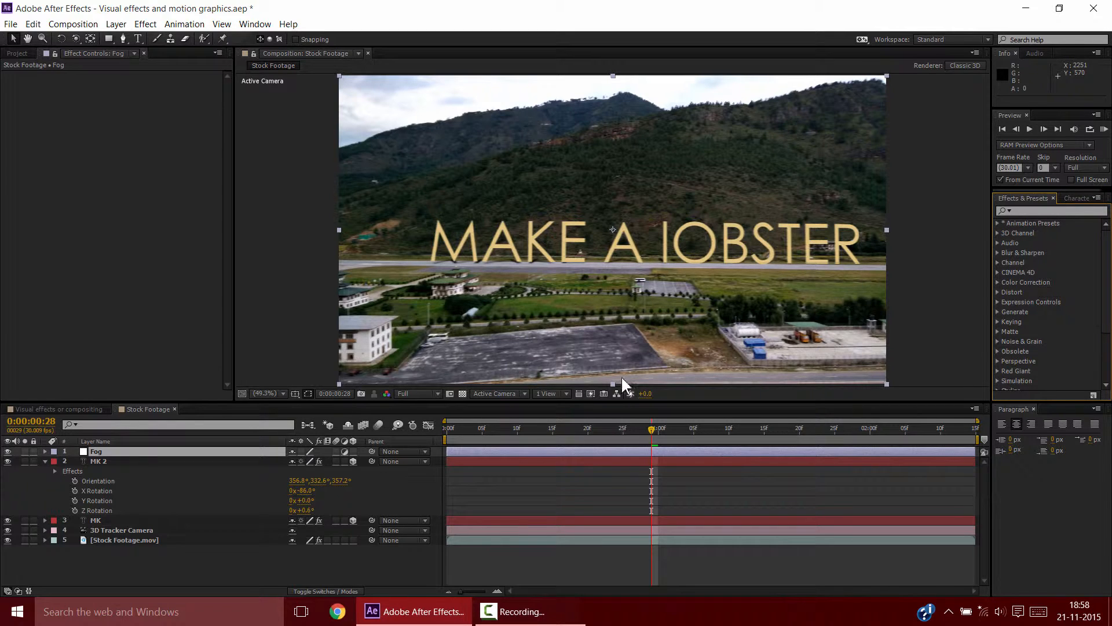
click(1075, 212)
text(particle)
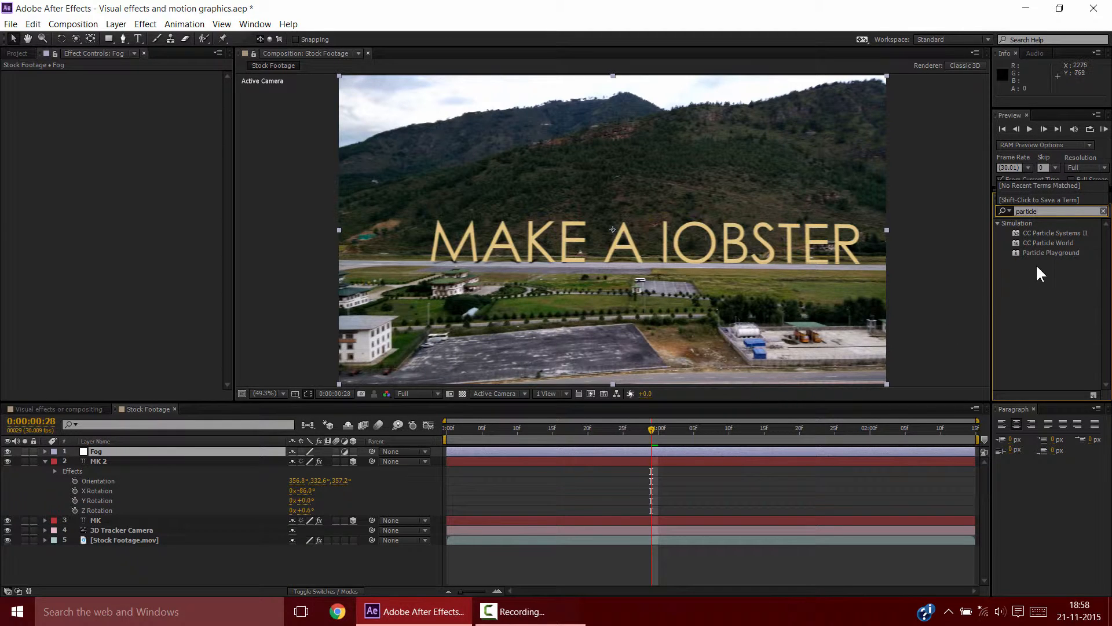
click(1046, 242)
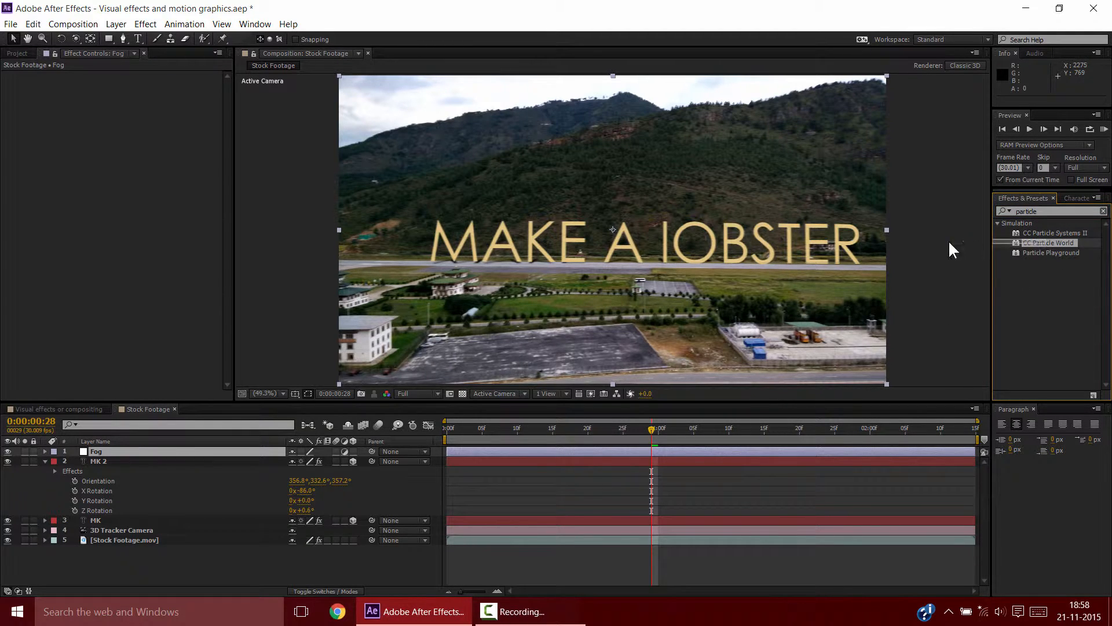
drag(1038, 242, 139, 278)
Scrub through the particle animation and enable Composite With Original in the CC Particle World extras.
key(Home)
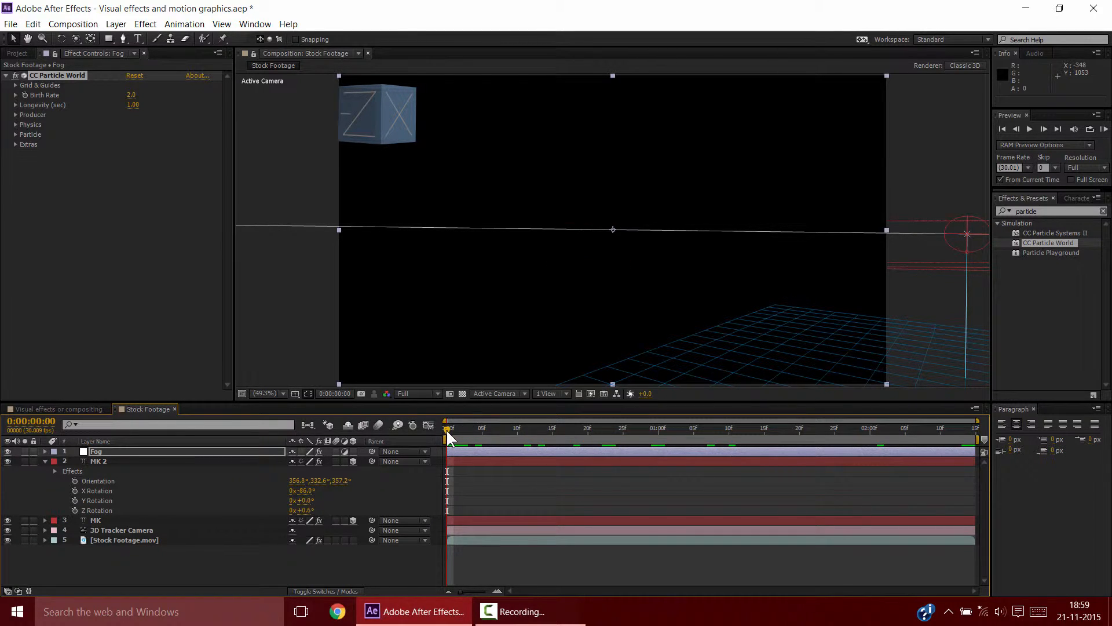
drag(450, 426, 894, 431)
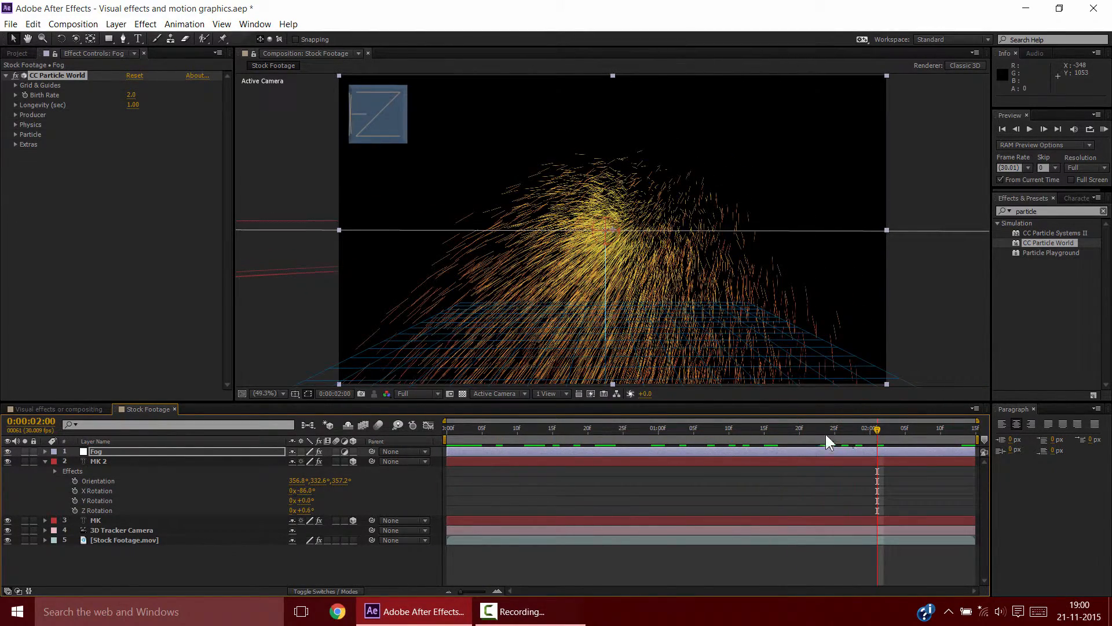
click(15, 145)
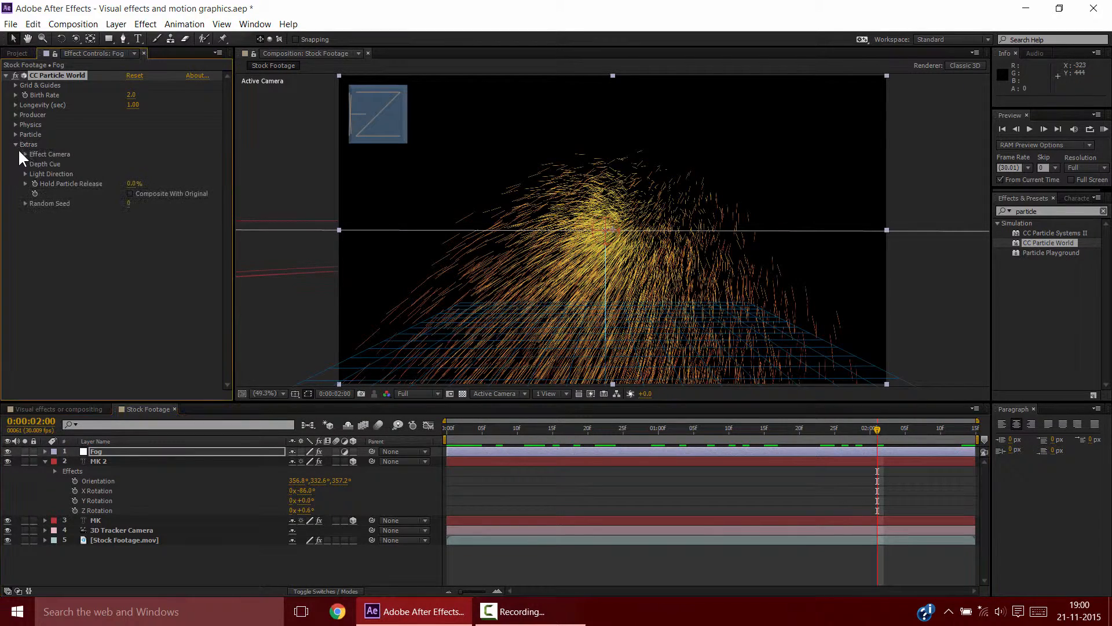
click(130, 193)
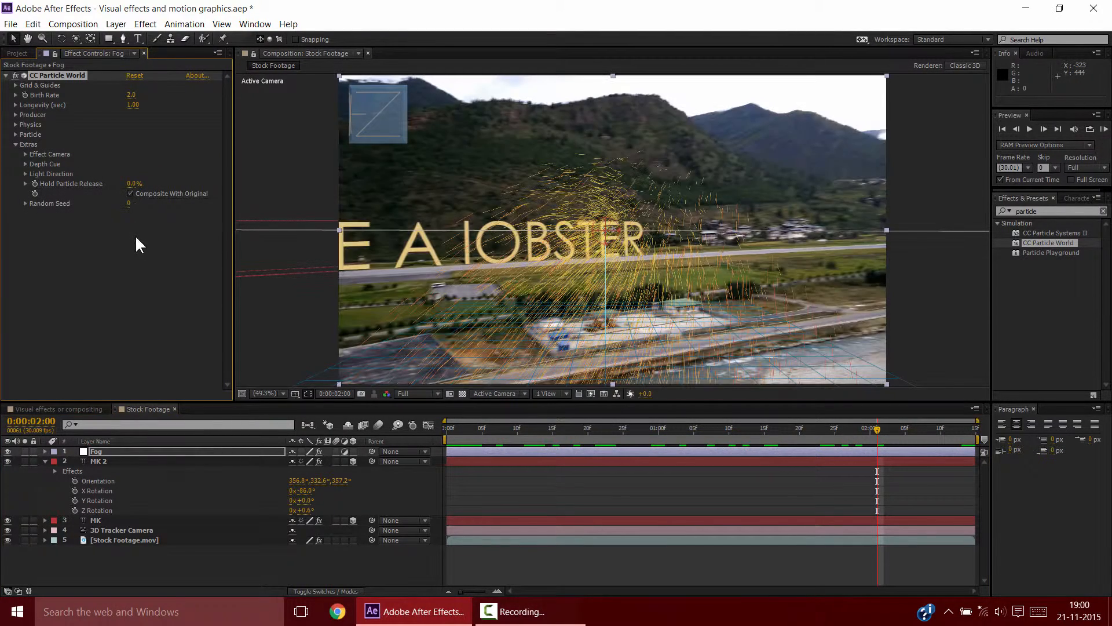
mouse_move(519, 430)
mouse_down()
mouse_move(926, 443)
mouse_move(516, 439)
mouse_up()
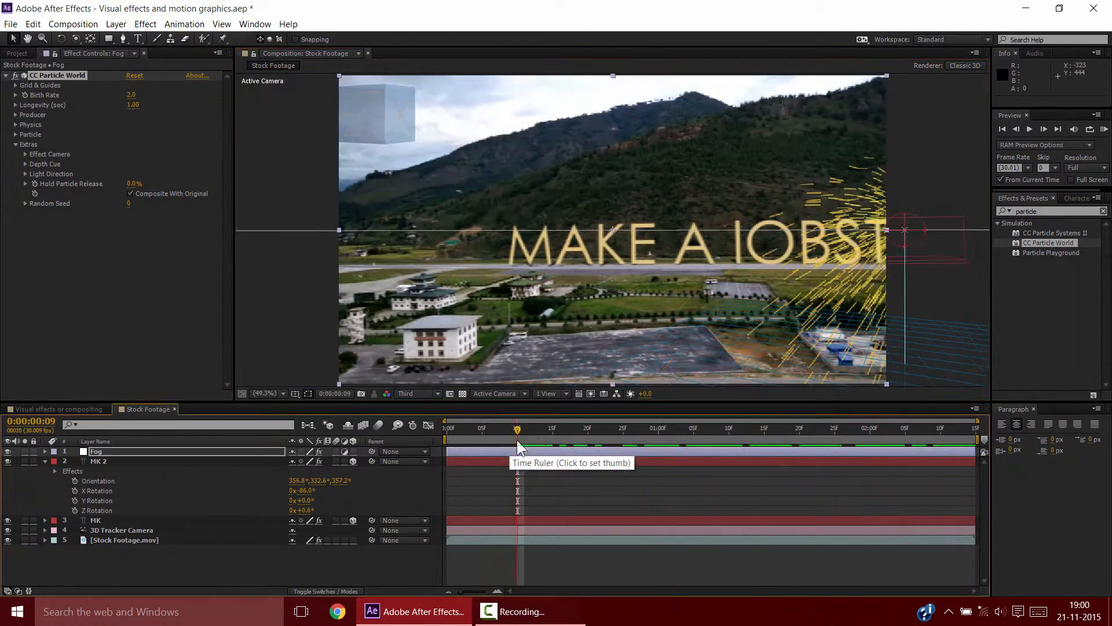
Preview fog.psd, add it below the stock footage layer in the composition, and hide its layer.
click(16, 53)
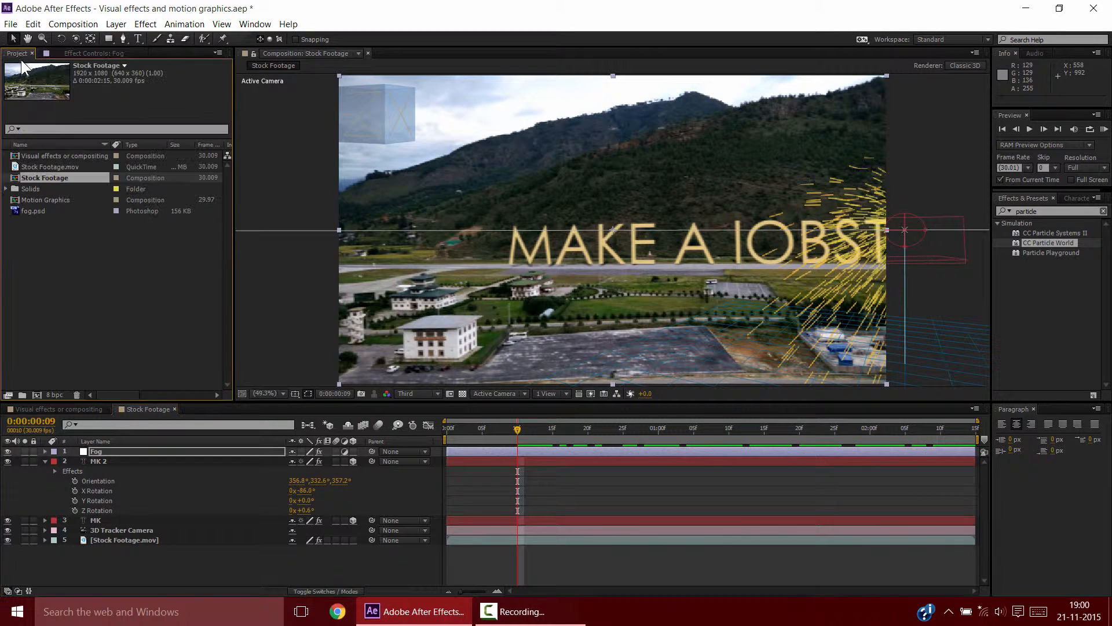
double_click(38, 211)
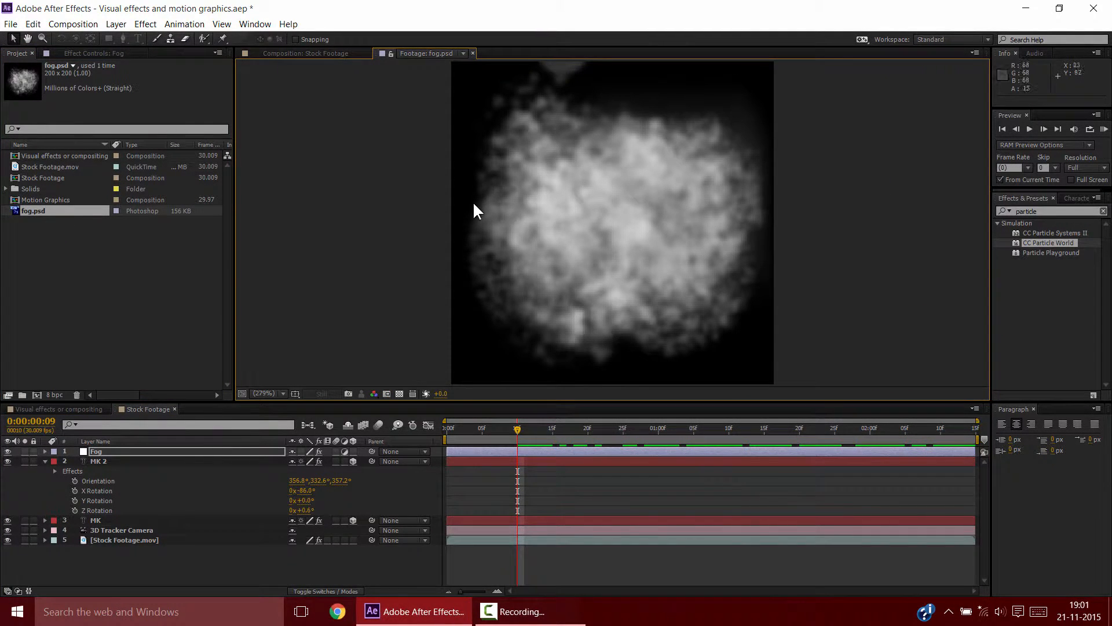
key(ctrl+w)
drag(61, 211, 145, 535)
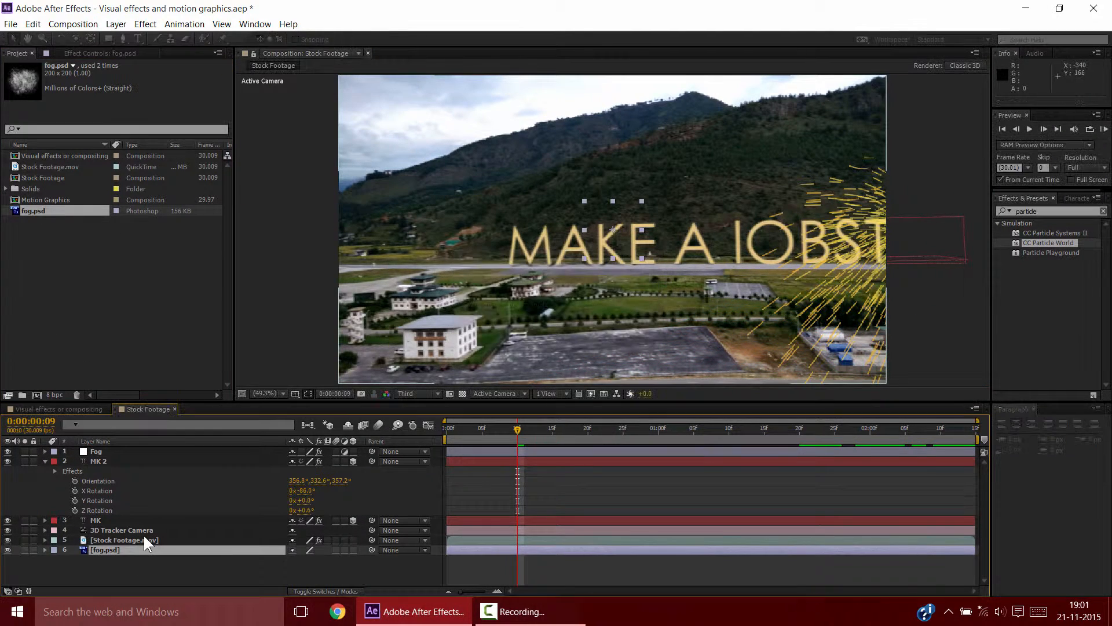
click(7, 550)
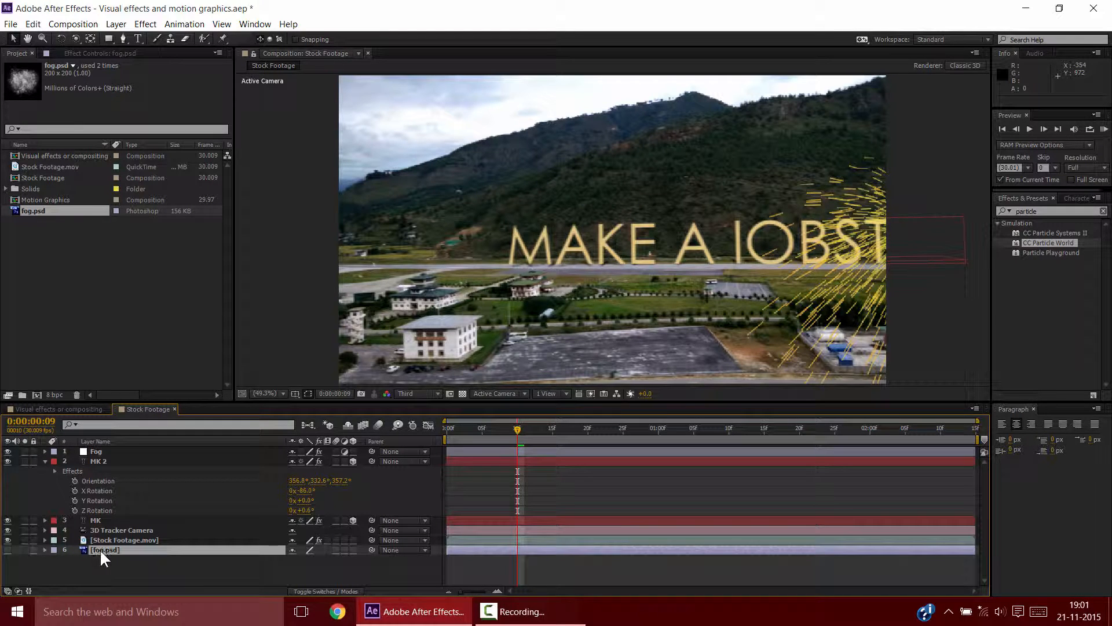
Set the Fog layer's CC Particle World particle type to Textured Disc and use fog.psd as the texture layer.
click(108, 451)
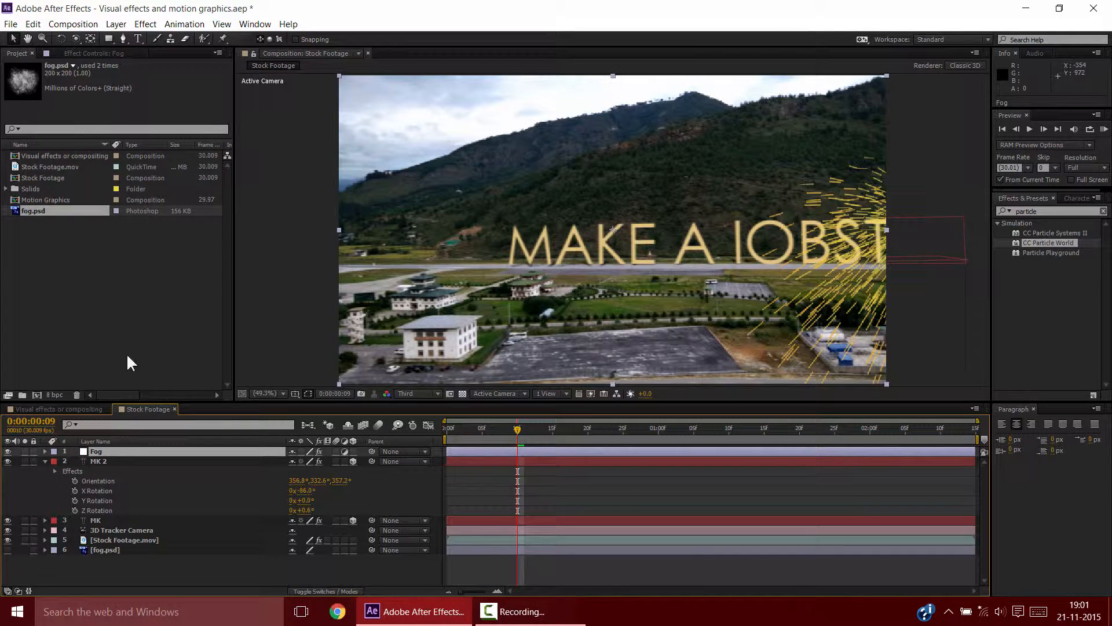
click(104, 54)
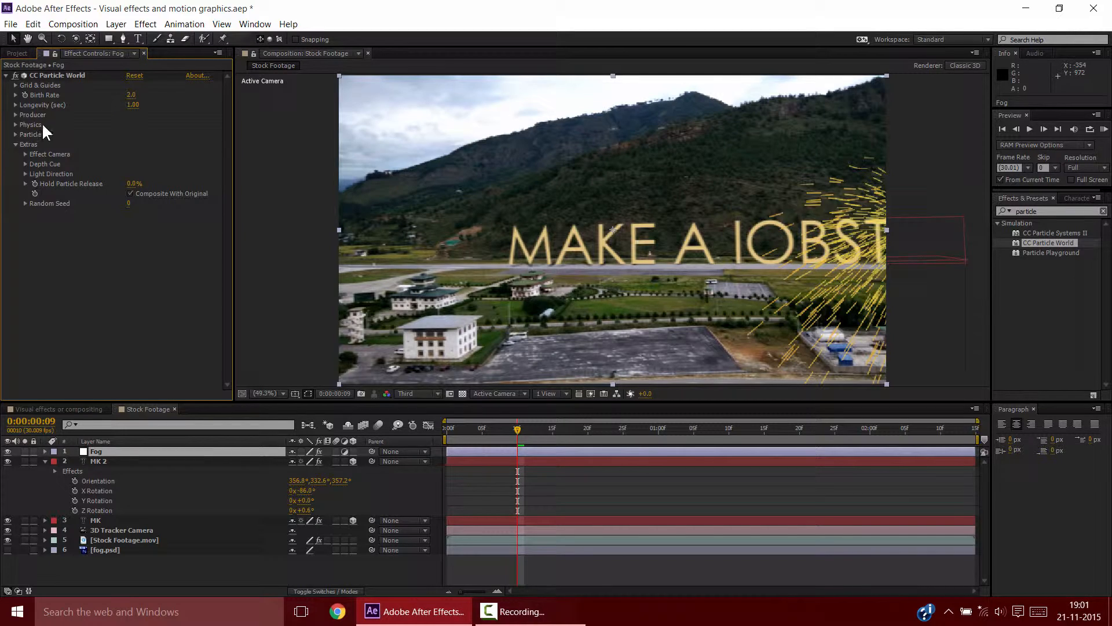
click(16, 134)
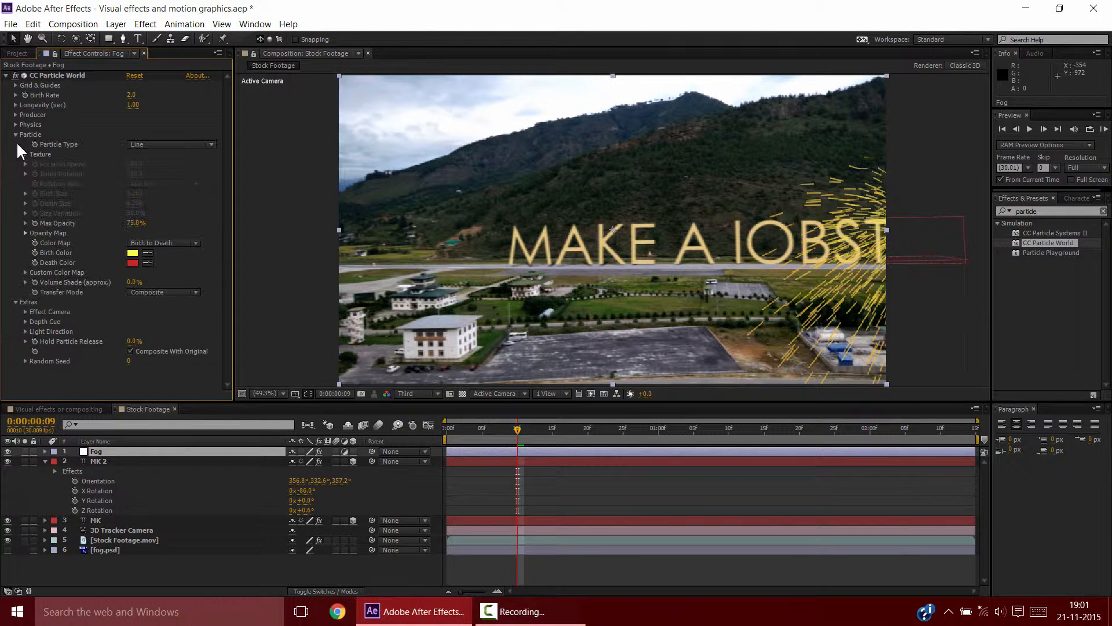
click(164, 144)
click(165, 454)
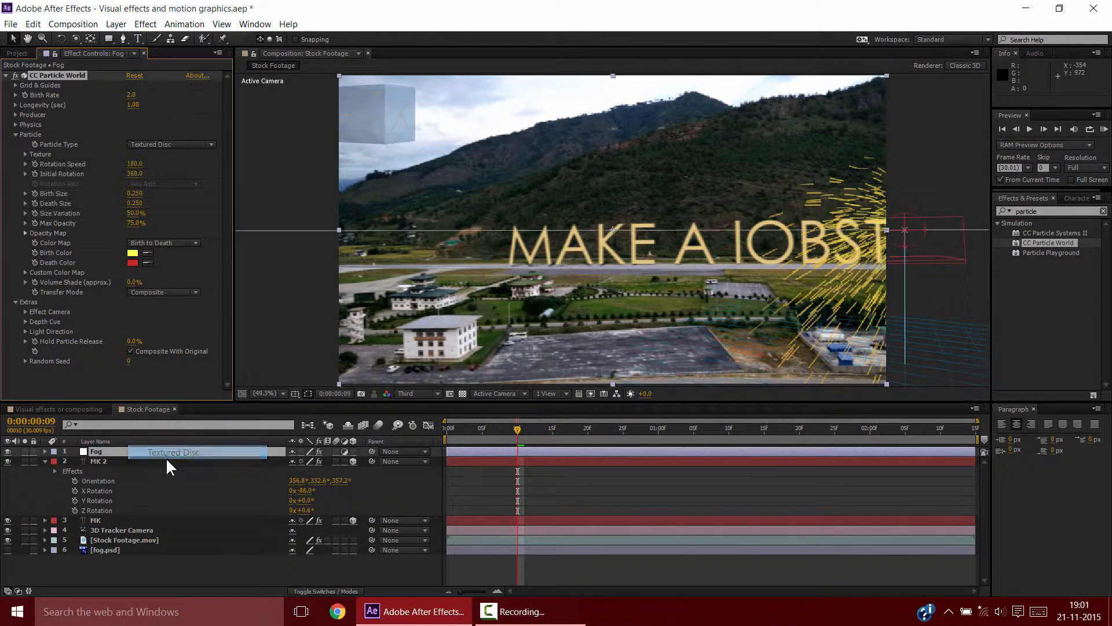
click(25, 155)
click(152, 164)
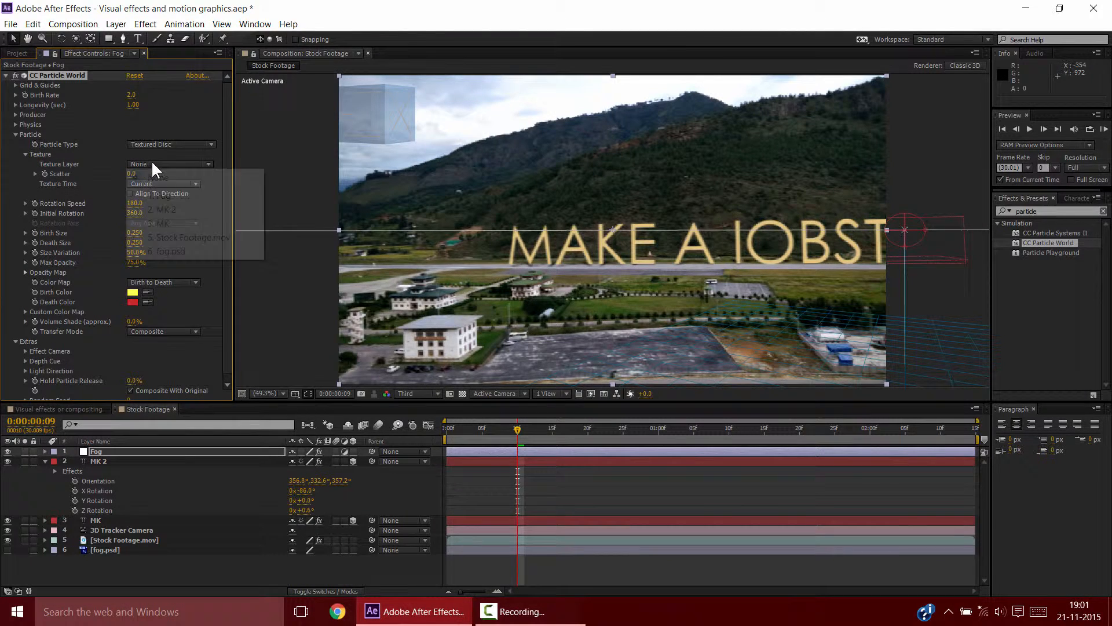
click(161, 251)
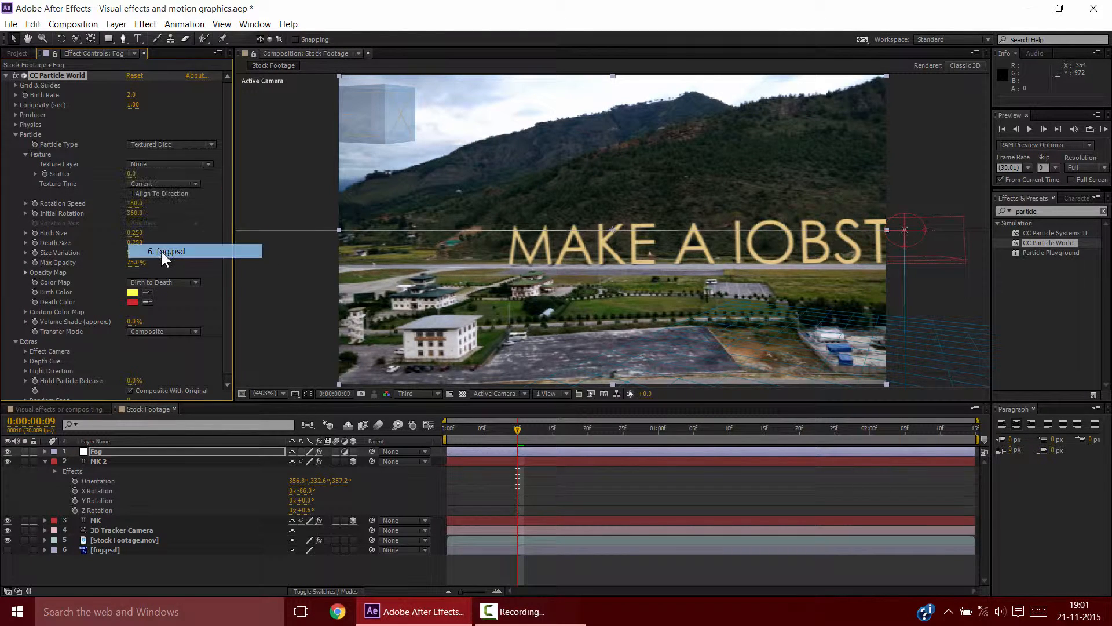
Set both the Birth Color and the Death Color of the fog particles to white (FFFFFF).
click(132, 292)
click(516, 454)
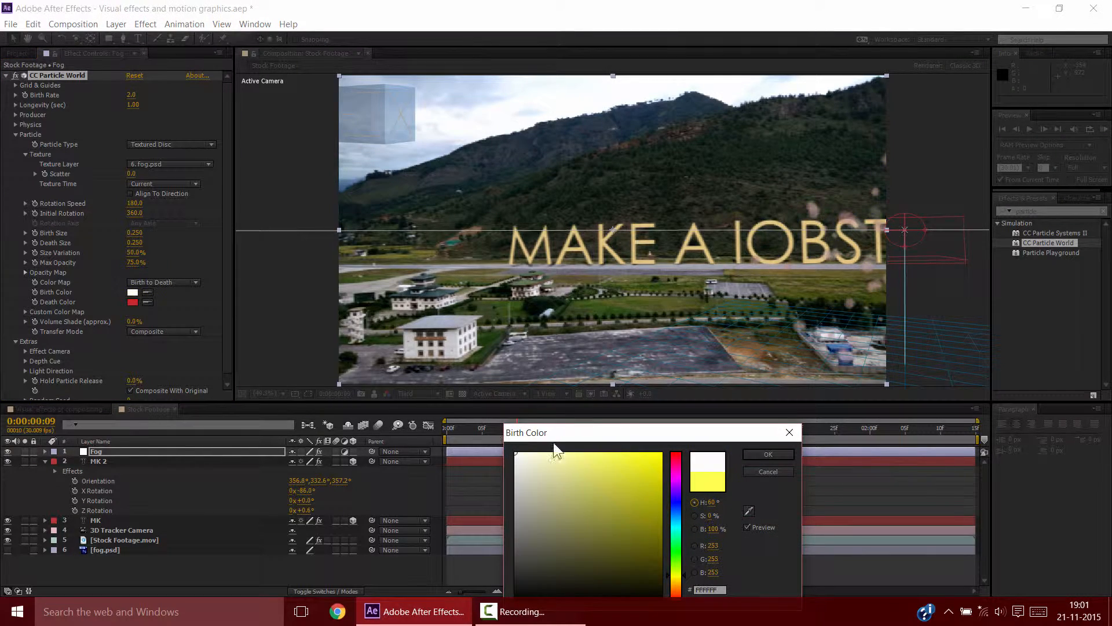
click(748, 453)
click(132, 302)
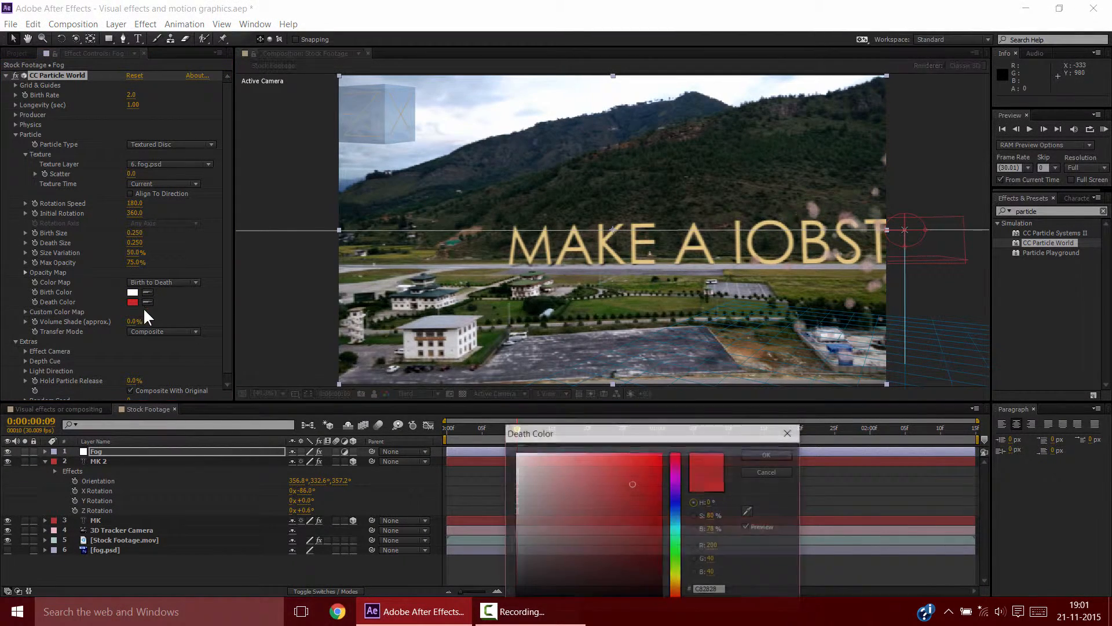
click(515, 453)
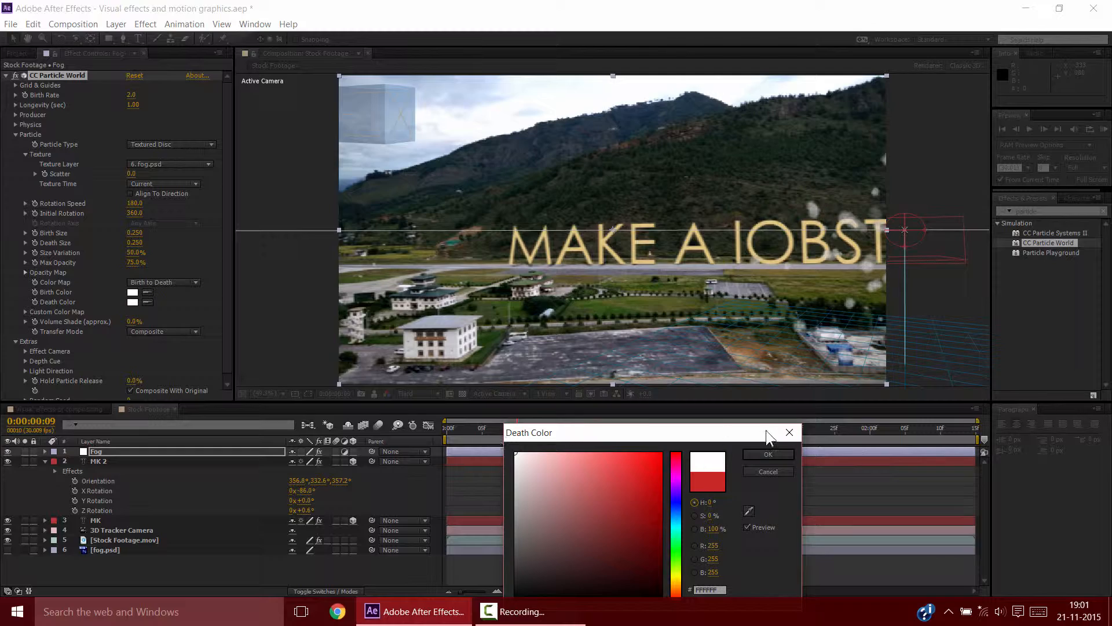
click(765, 454)
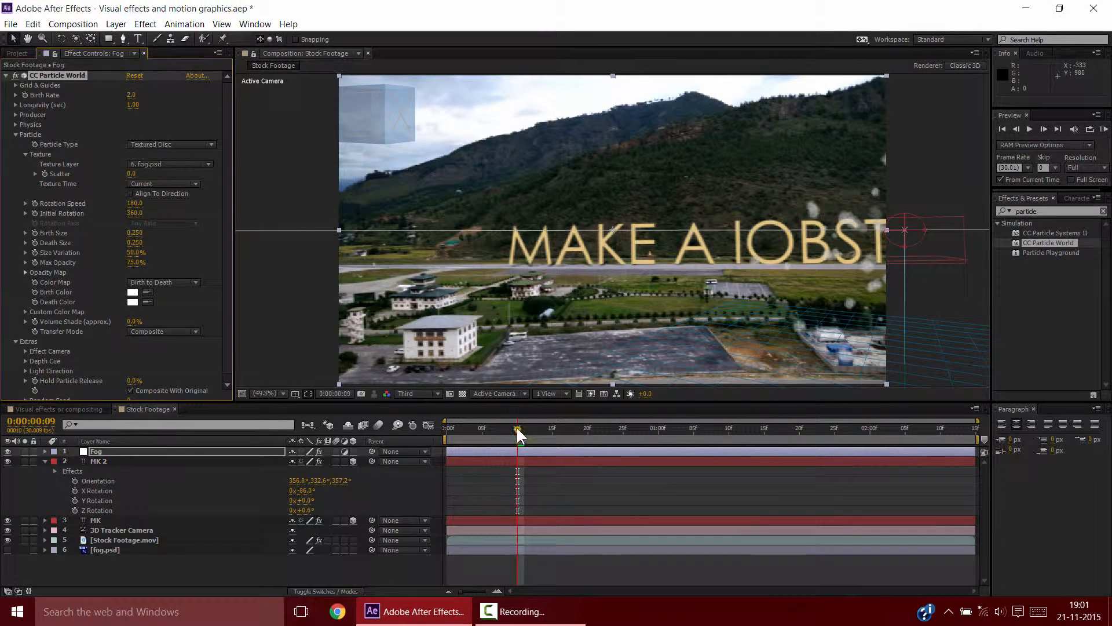
Move to 0:00:01:10 and set the particle physics Velocity and Gravity to 0.
drag(516, 427, 735, 428)
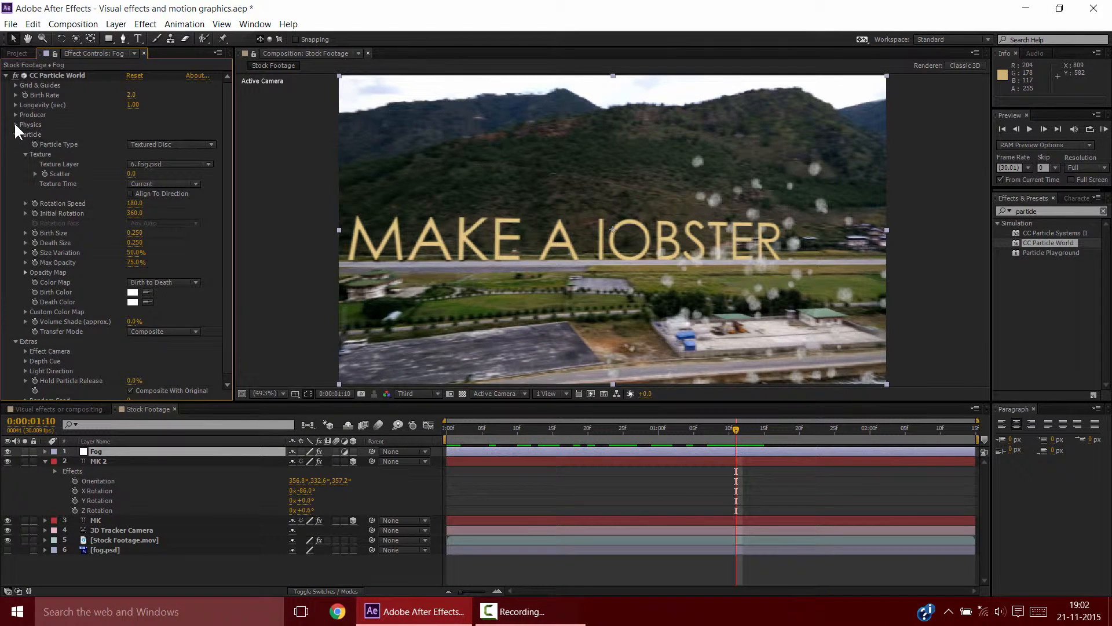
click(16, 125)
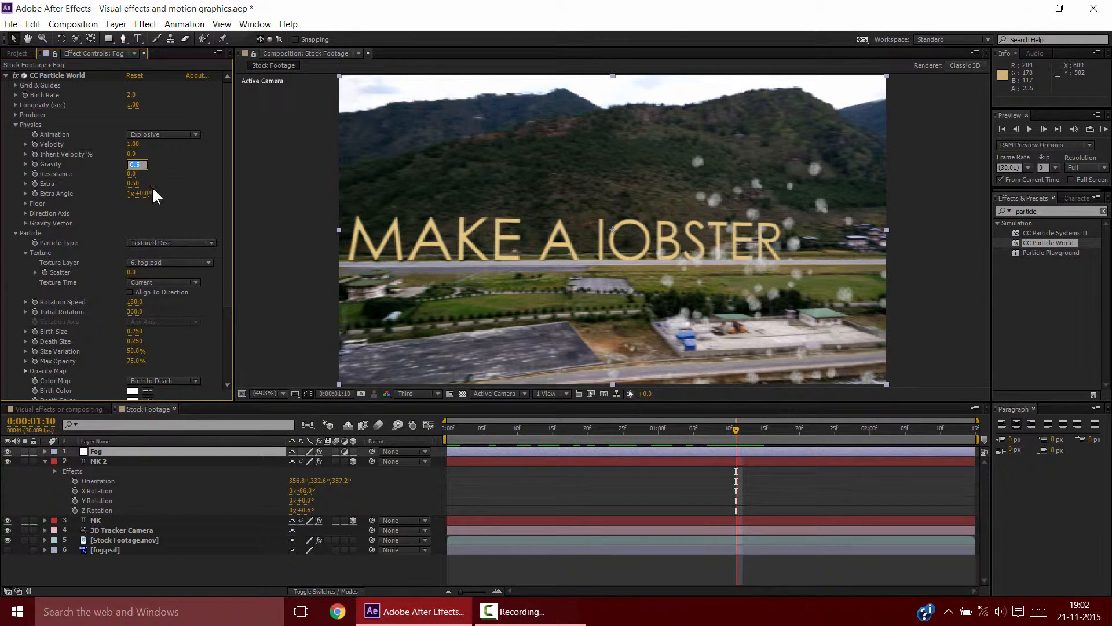
text(000)
key(shift+Tab)
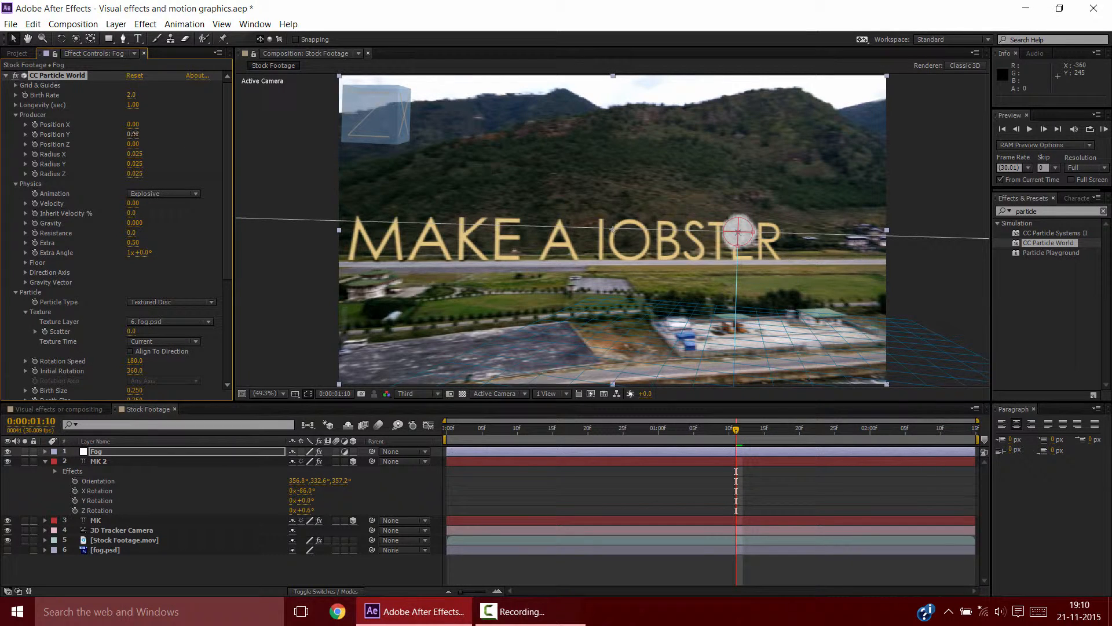
Lower the particle producer beneath the title by setting its Position Y to 0.06.
drag(133, 133, 150, 151)
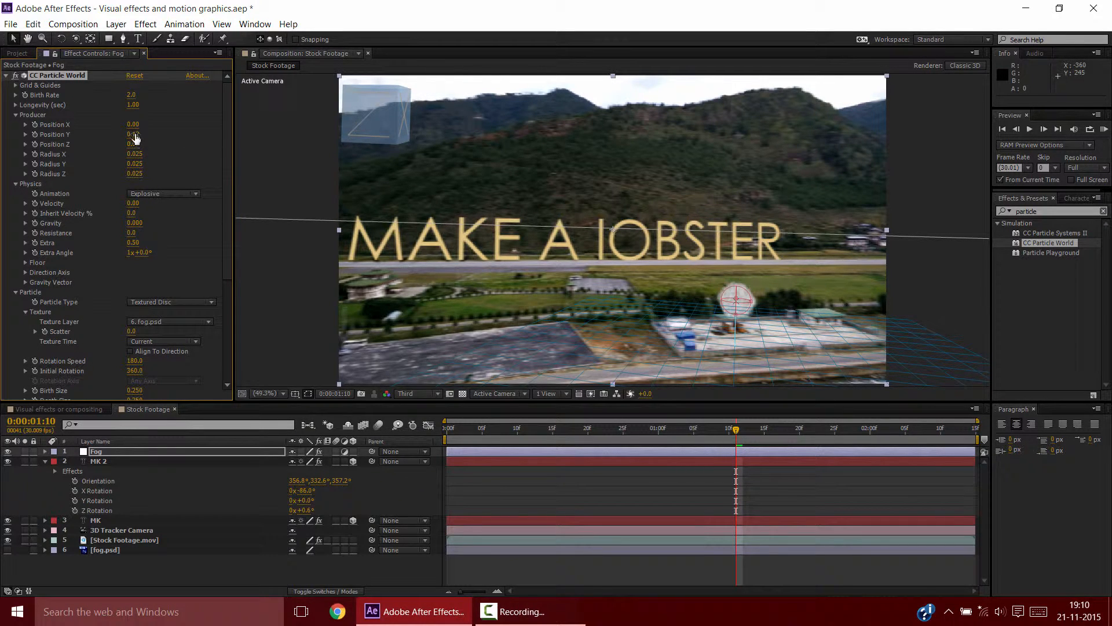
click(136, 134)
text(0.06)
key(Return)
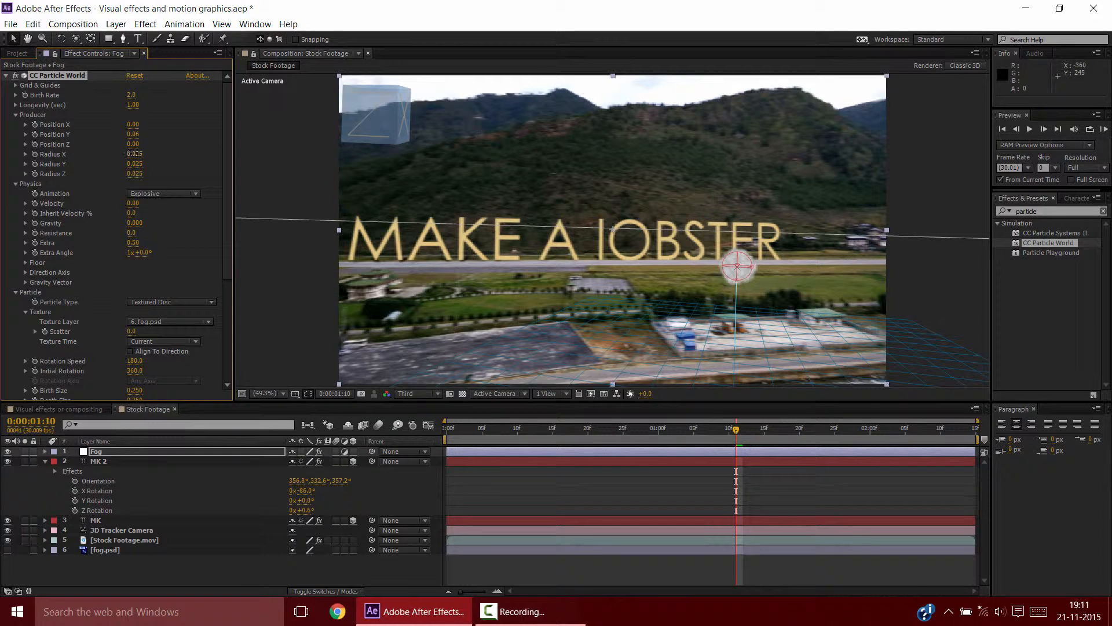
Spread the particle producer across the scene with Radius X 1.000 and Radius Z 1.060.
click(141, 154)
key(Return)
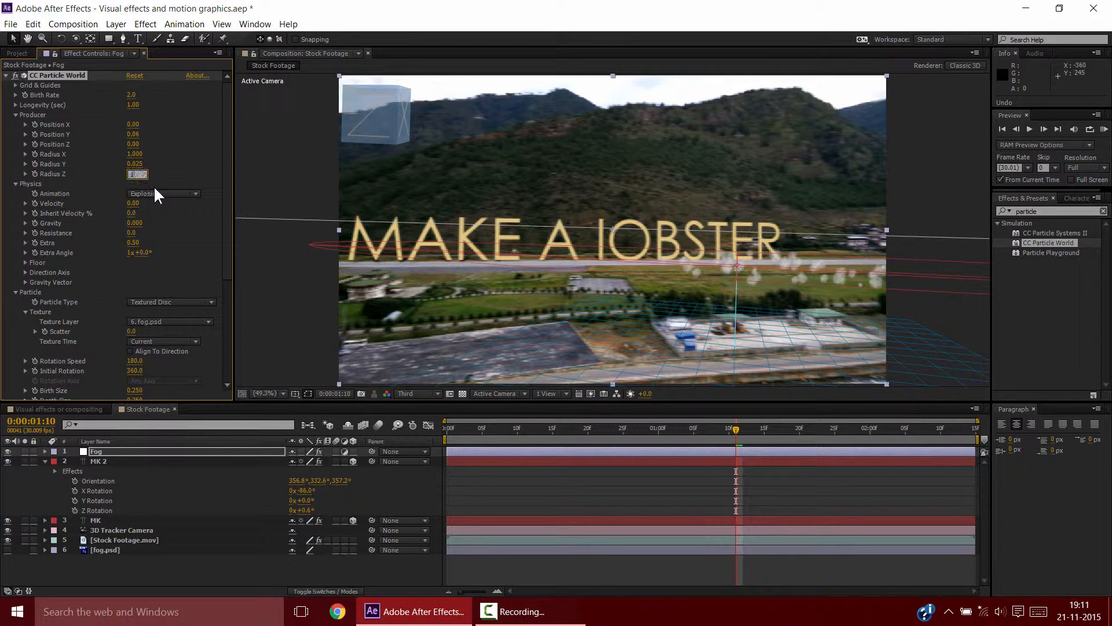
text(1.06)
key(Return)
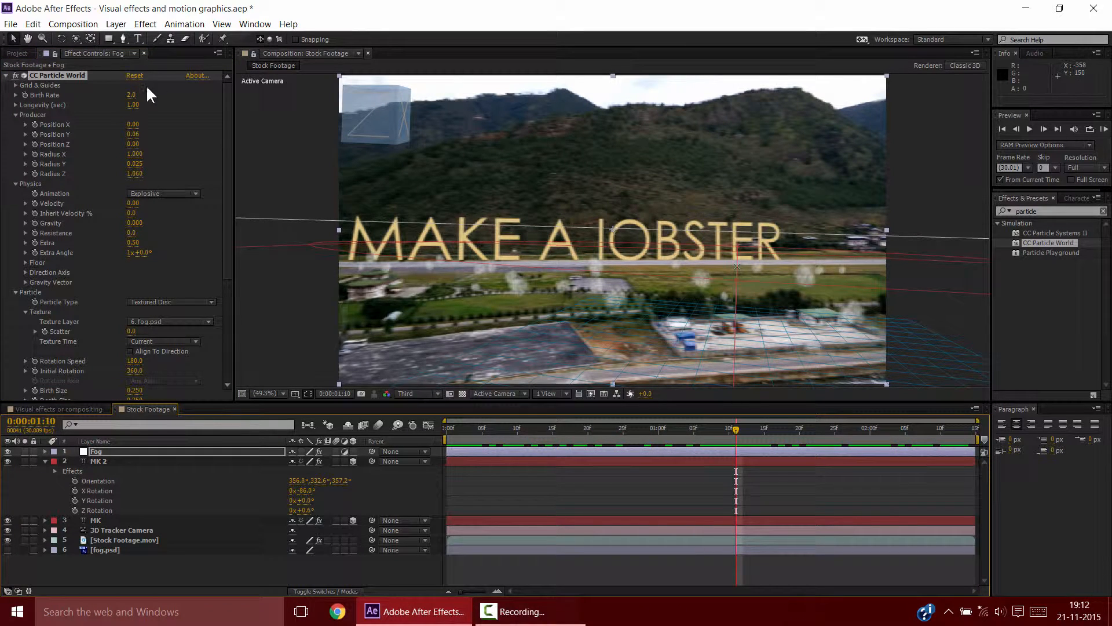
Set the particles' Birth Rate to 4.5 and their Longevity to 10 seconds.
mouse_move(132, 95)
mouse_down()
mouse_move(153, 102)
mouse_move(133, 95)
mouse_up()
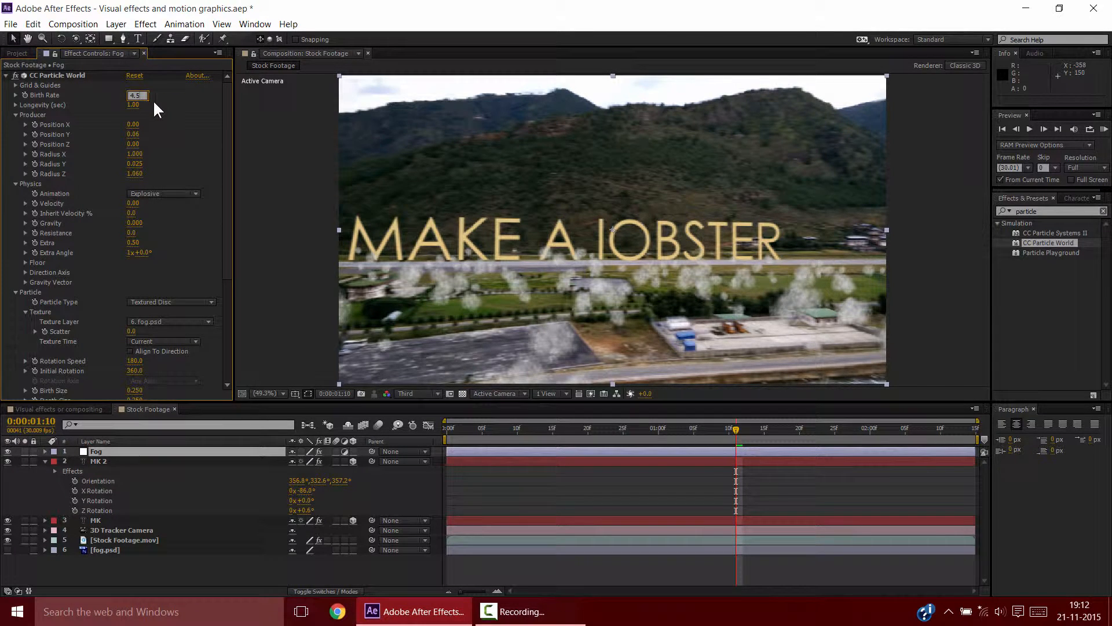
text(5)
key(Return)
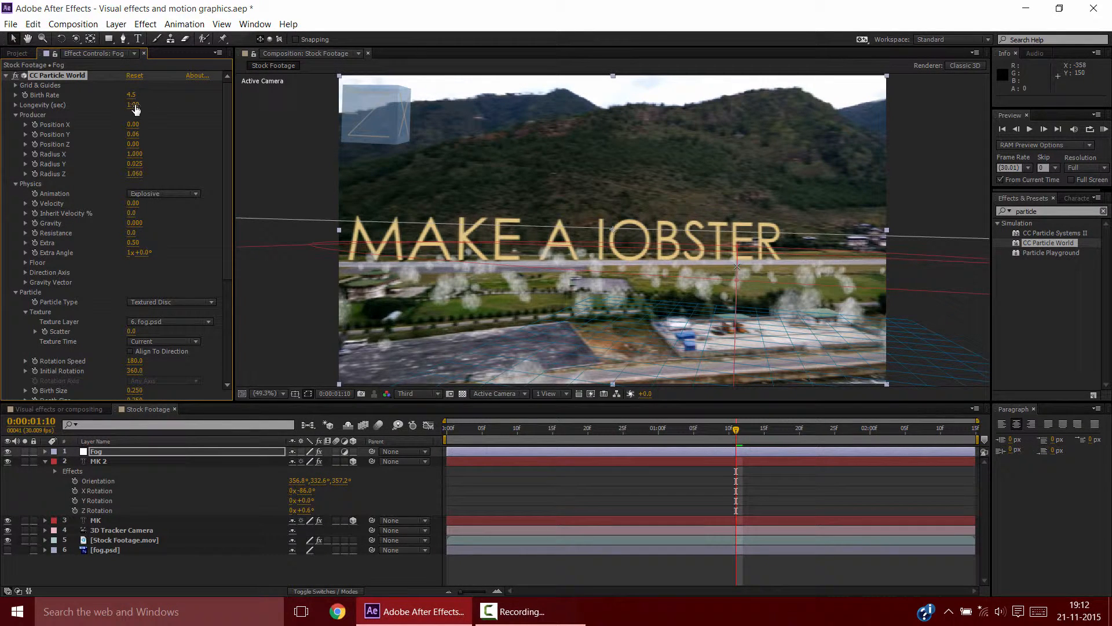
click(134, 105)
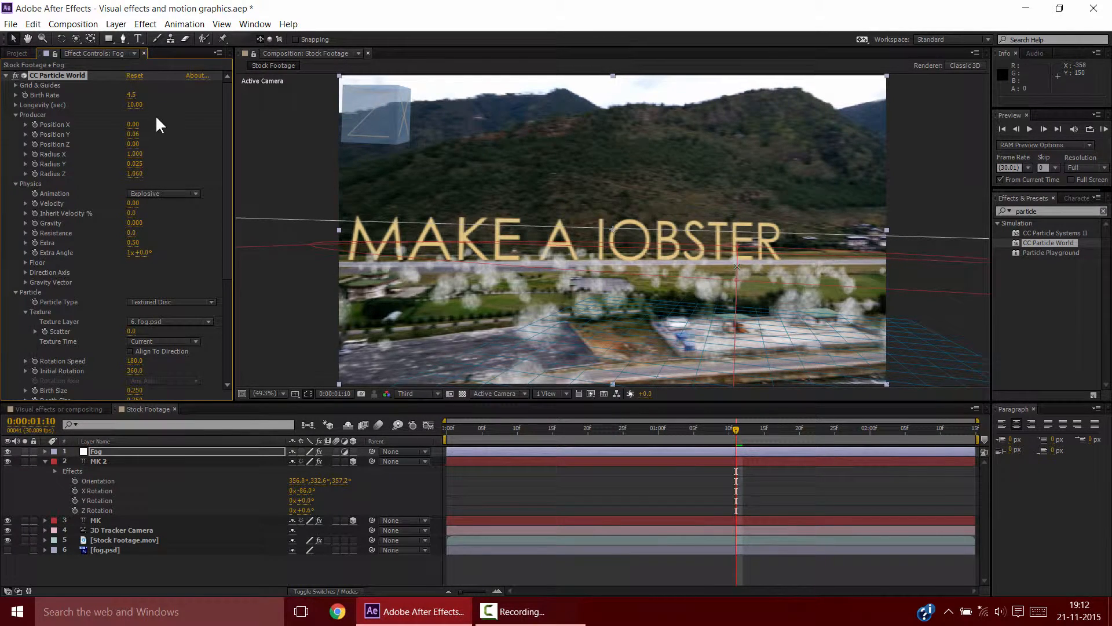
Draw a wavy curve in the particles' Opacity Map and scrub through the fog animation to 0:00:01:26.
scroll(32, 172, down, 5)
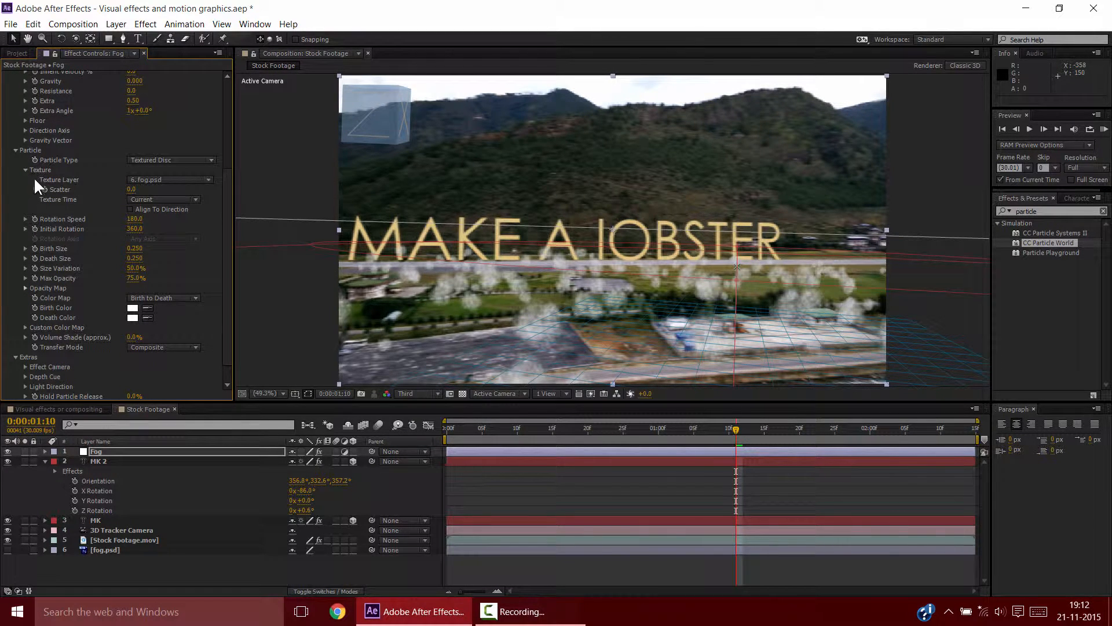
click(24, 287)
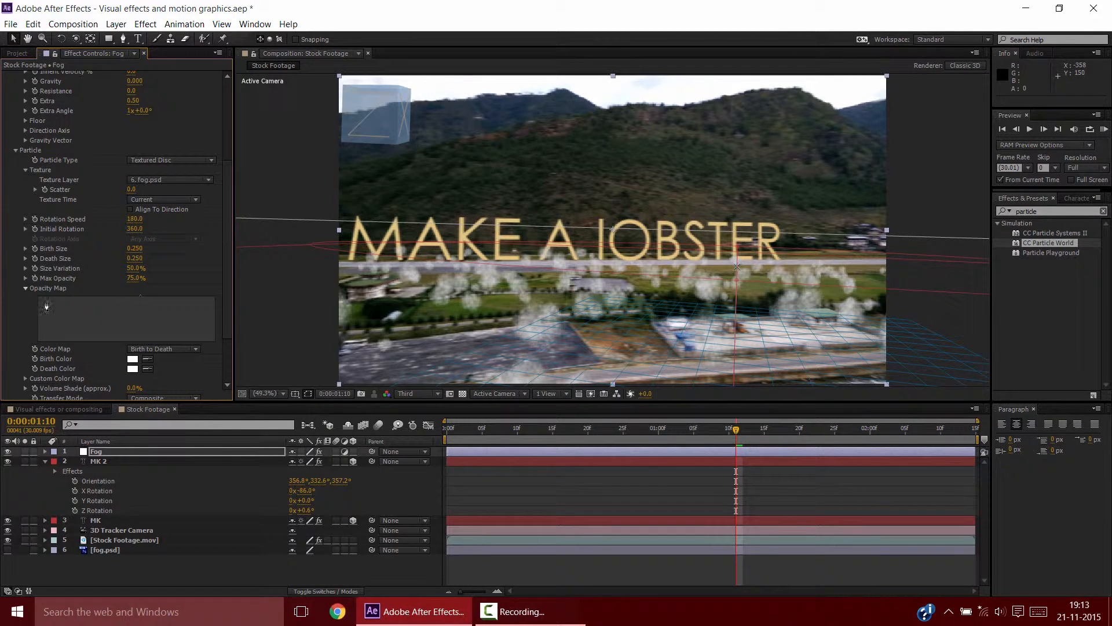
mouse_move(40, 317)
mouse_down()
mouse_move(64, 306)
mouse_move(94, 322)
mouse_move(128, 306)
mouse_move(223, 305)
mouse_move(244, 268)
mouse_up()
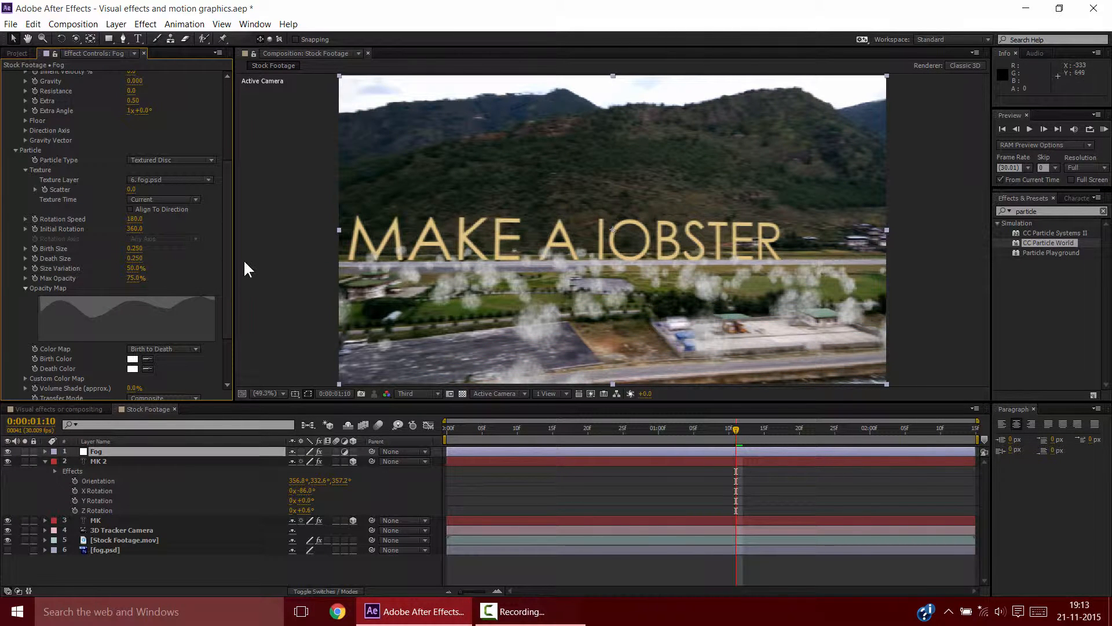
drag(457, 430, 829, 440)
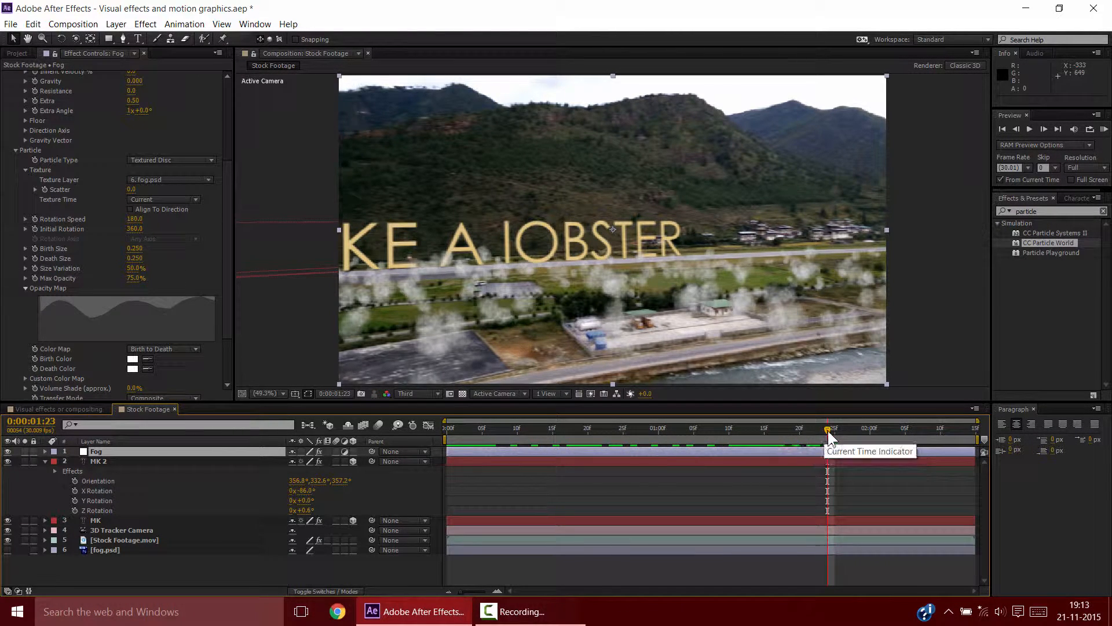
drag(828, 430, 849, 428)
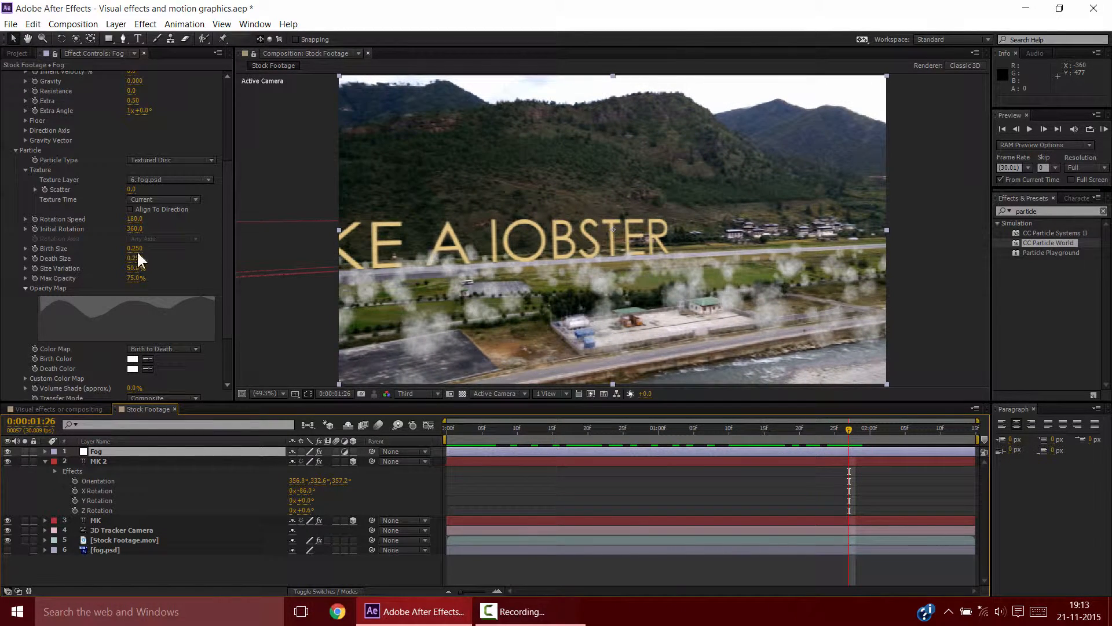
Raise the fog particles' Birth Size to 1.480, lower their Max Opacity, and scrub through the footage to check the fog.
key(Return)
drag(154, 249, 170, 250)
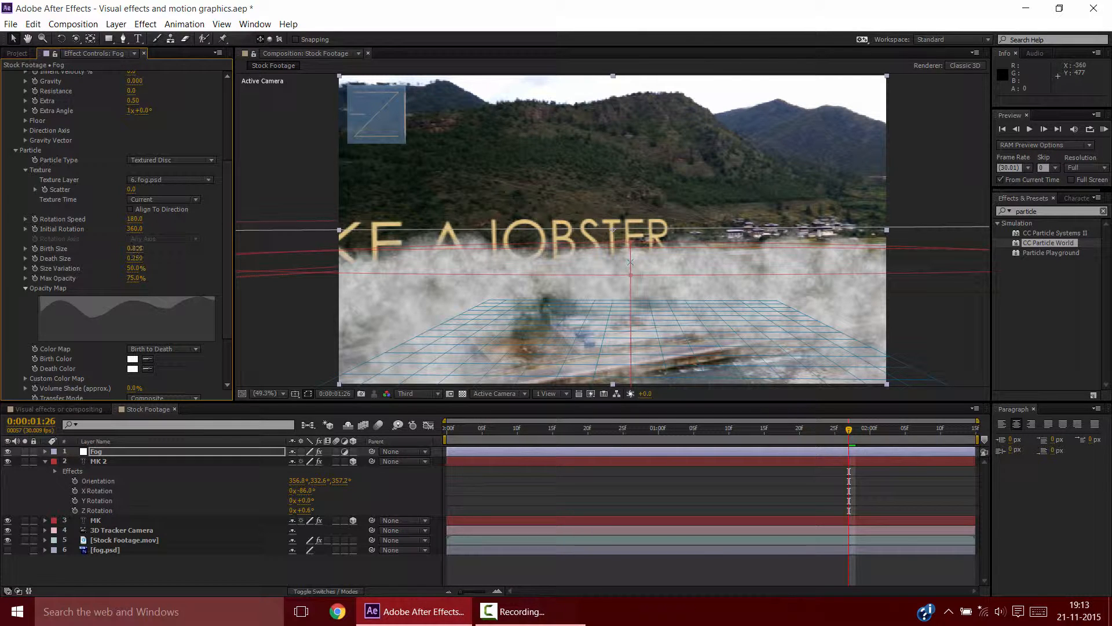
drag(135, 248, 144, 248)
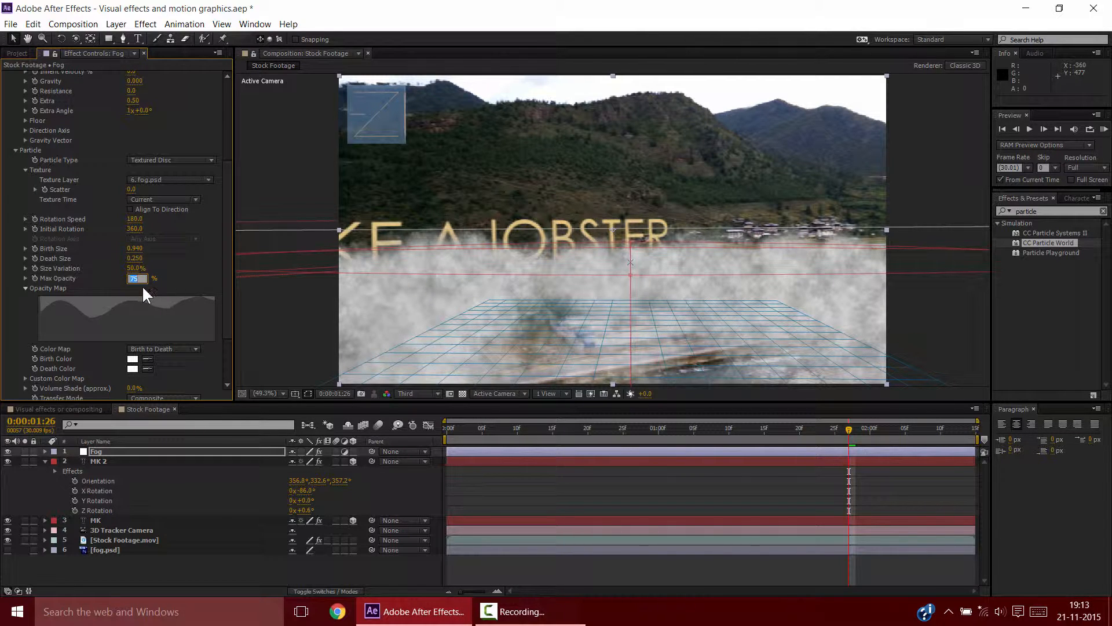
key(Return)
key(apostrophe)
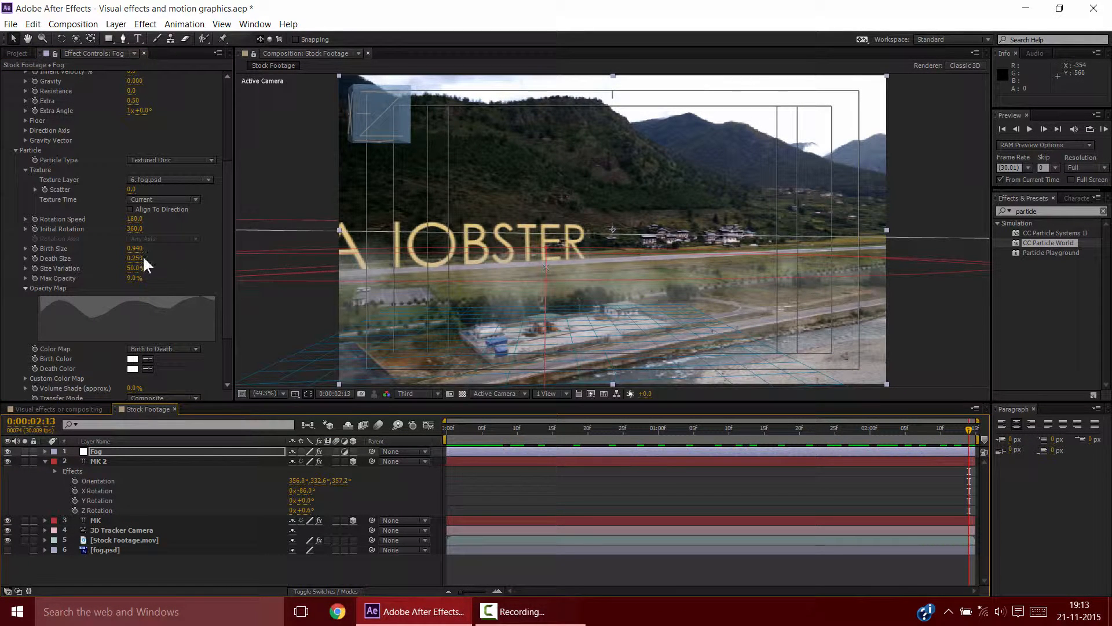
drag(134, 248, 164, 259)
drag(458, 431, 943, 429)
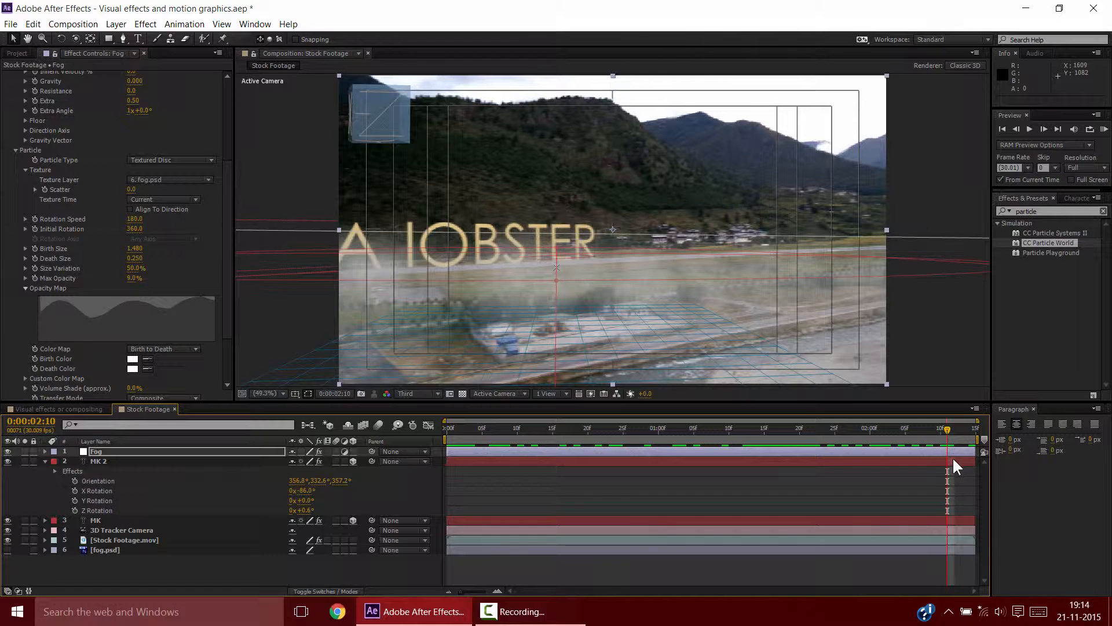
Slide the Fog layer earlier so the fog is already developed at frame 0, and extend its out point to the composition's end.
click(947, 449)
drag(945, 447, 441, 447)
click(448, 425)
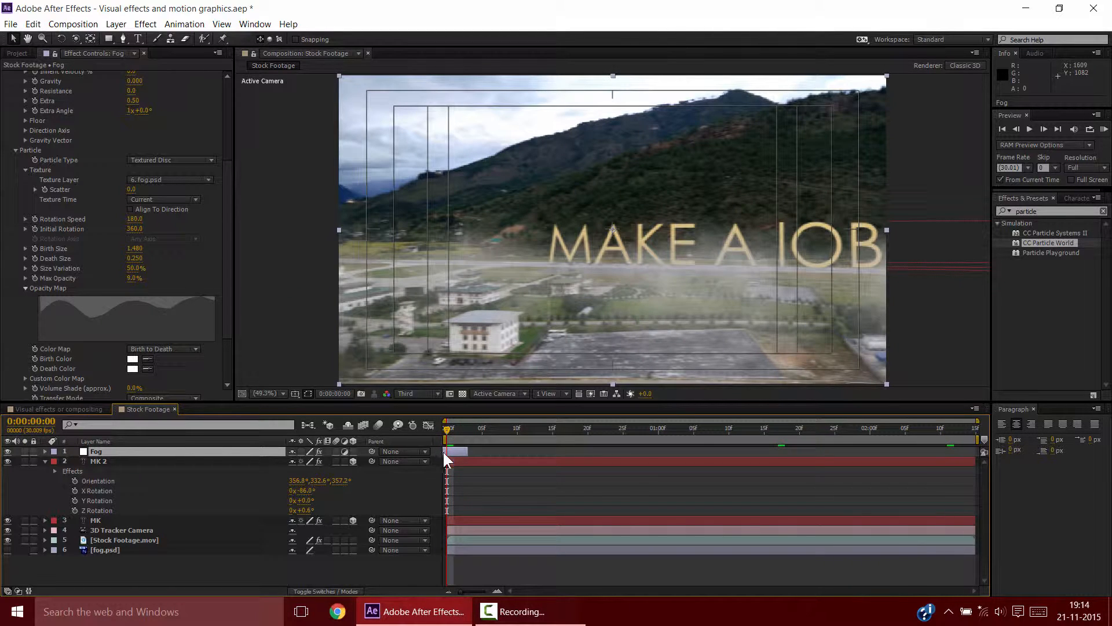
drag(468, 451, 982, 441)
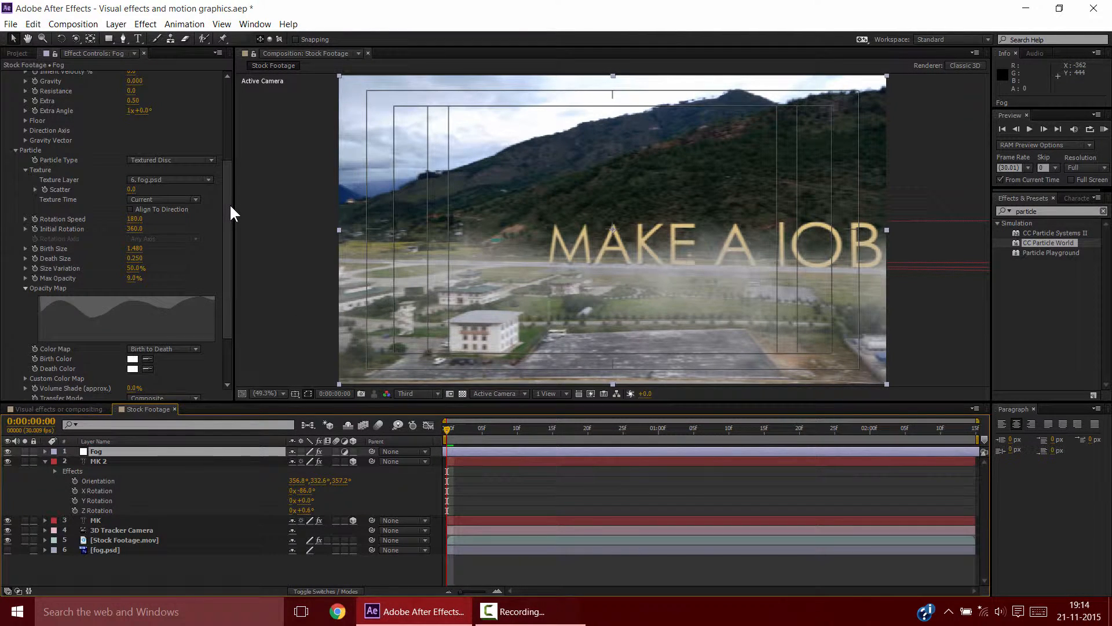
Enable keyframing on the particles' Birth Rate at 0:00:00:00 and reveal the Fog layer's keyframed property in the timeline.
drag(230, 213, 214, 129)
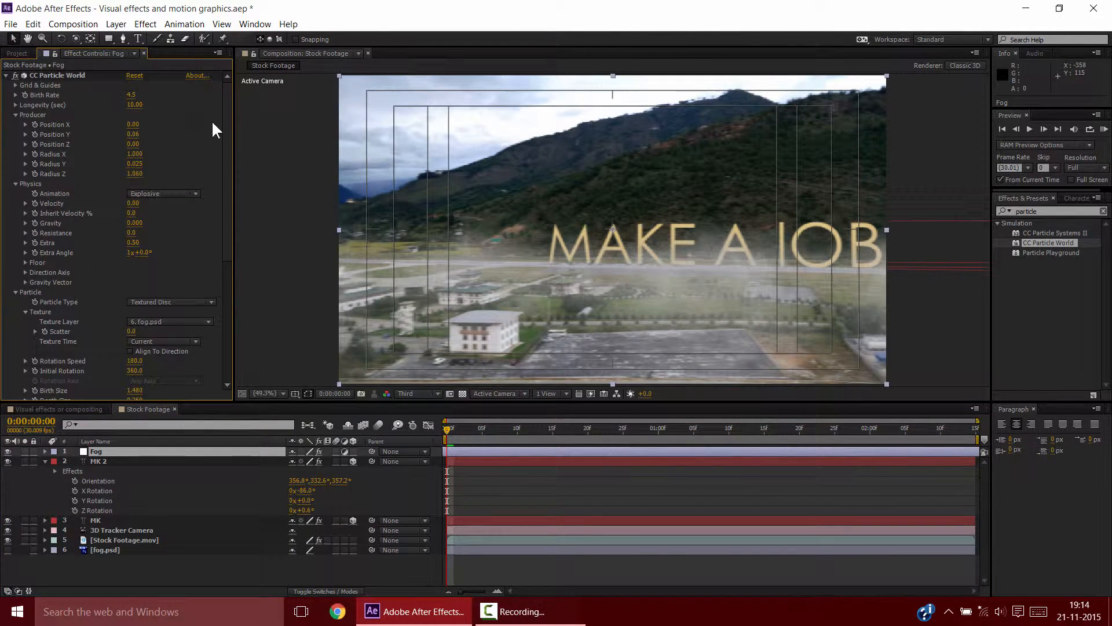
click(22, 93)
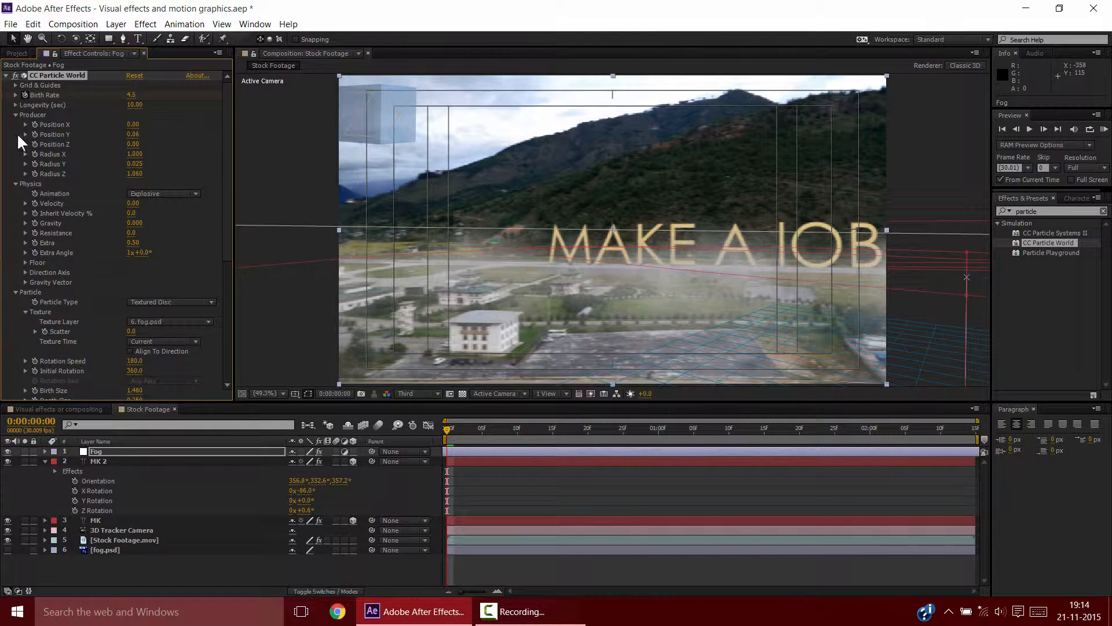
click(142, 455)
key(u)
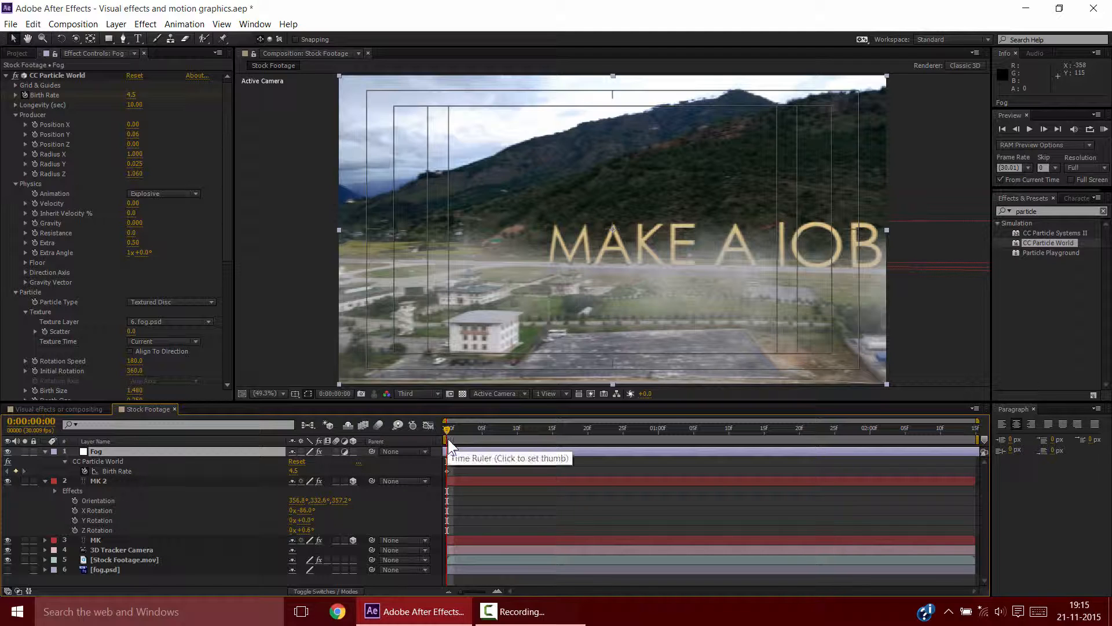
Advance one frame and keyframe the particles' Birth Rate at 0.
key(Page_Down)
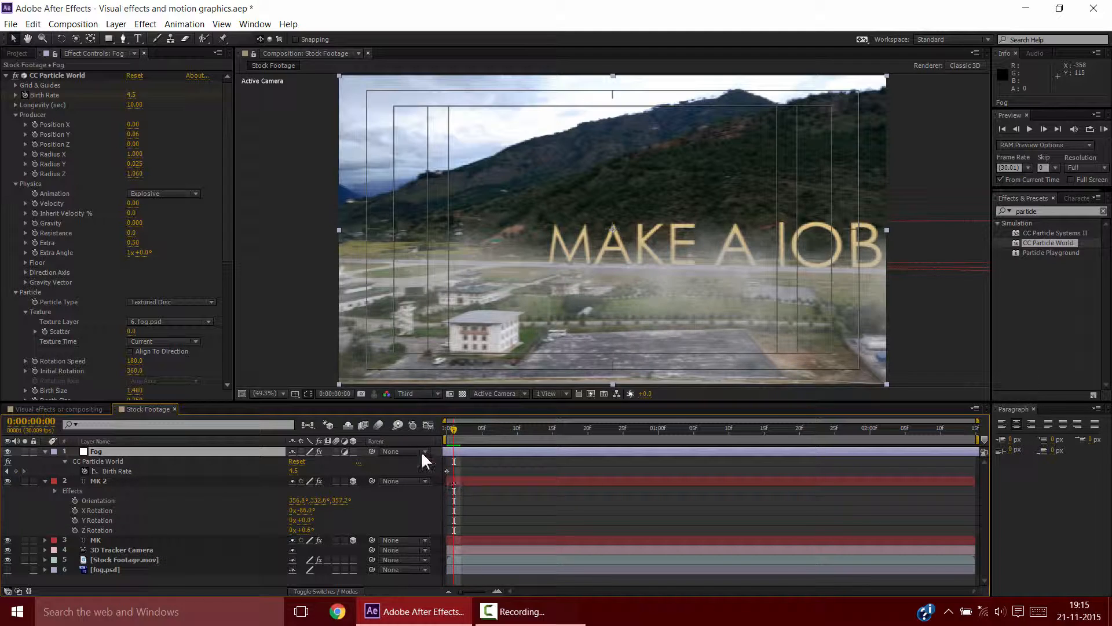
click(133, 94)
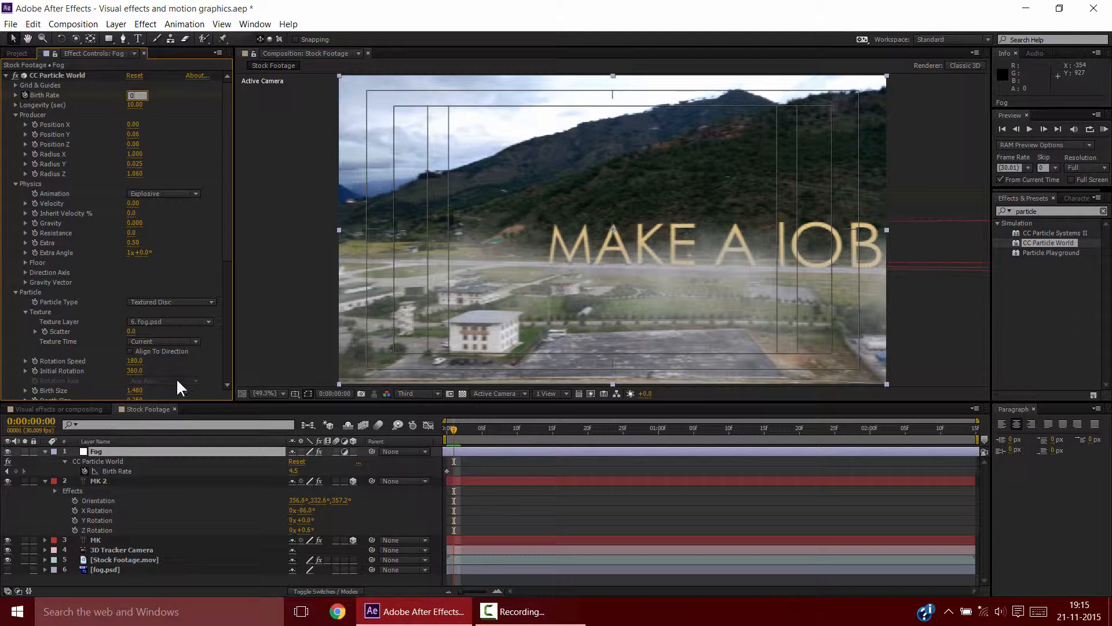
text(0)
key(Return)
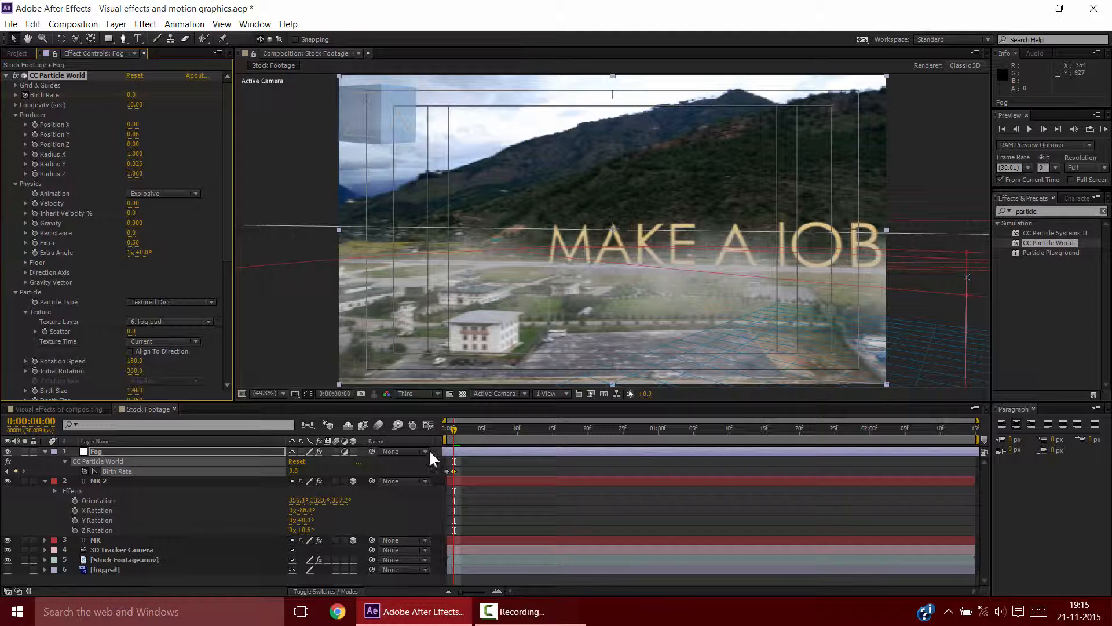
Shift the Fog layer one frame earlier so the zero Birth Rate keyframe sits at frame 0, and scrub through the footage to check the fog.
click(471, 452)
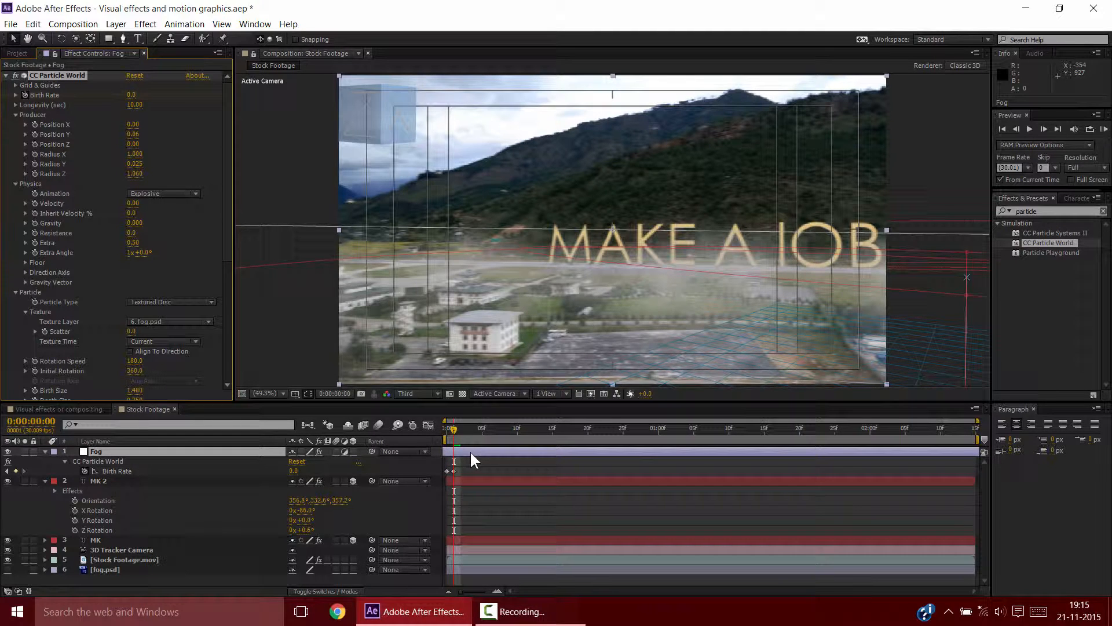
click(469, 458)
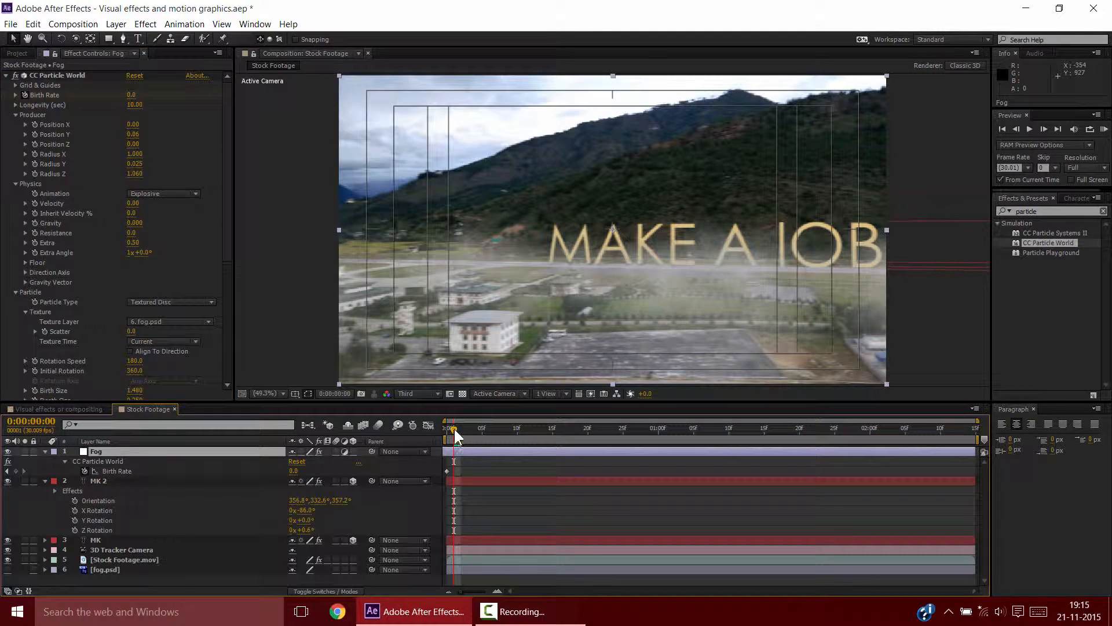
drag(454, 429, 703, 443)
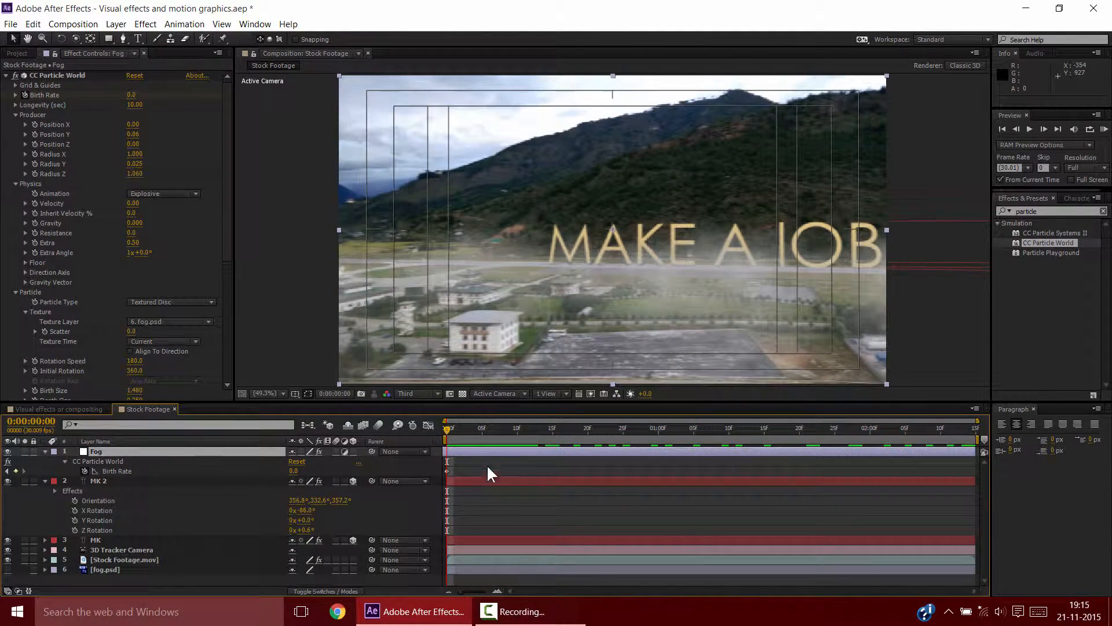
drag(454, 426, 947, 454)
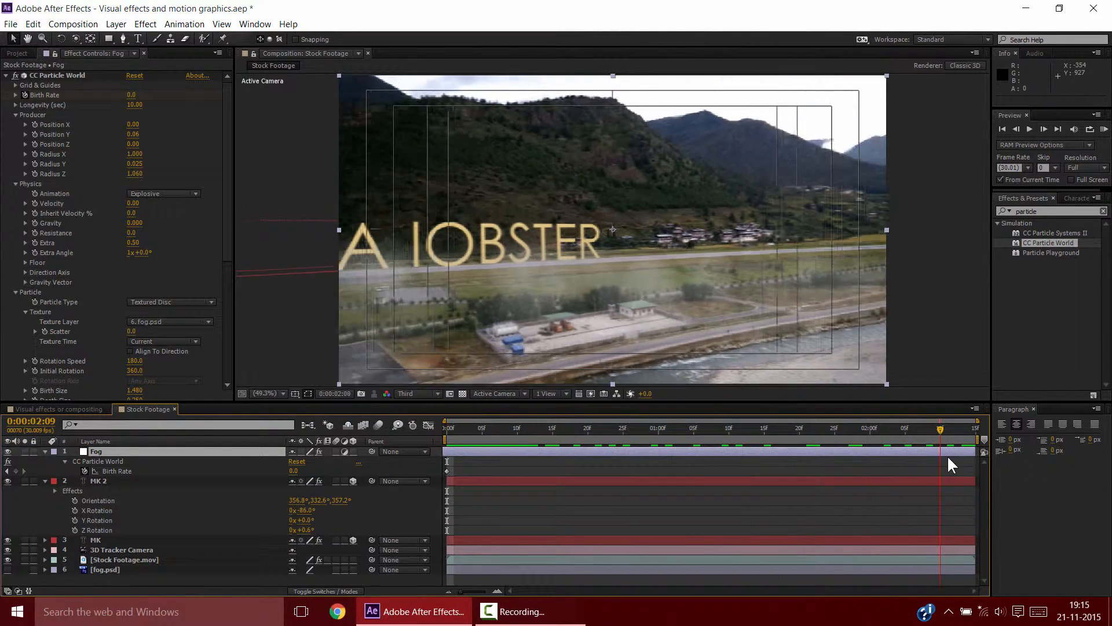
Set the fog particles' Max Opacity to 11% and preview the footage.
drag(226, 191, 224, 262)
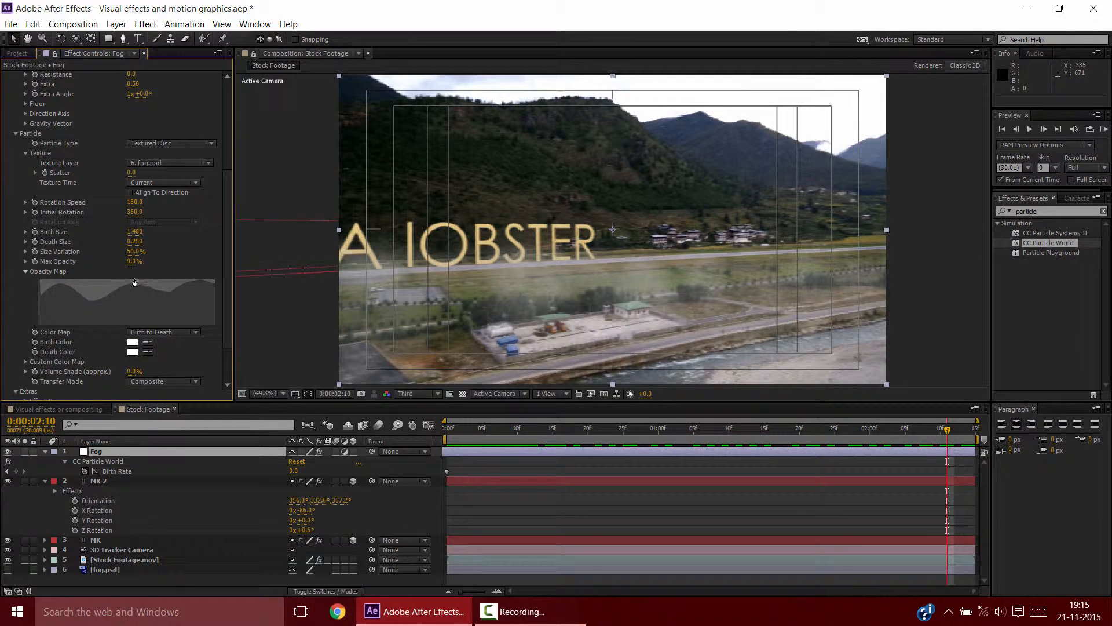
click(133, 261)
key(Return)
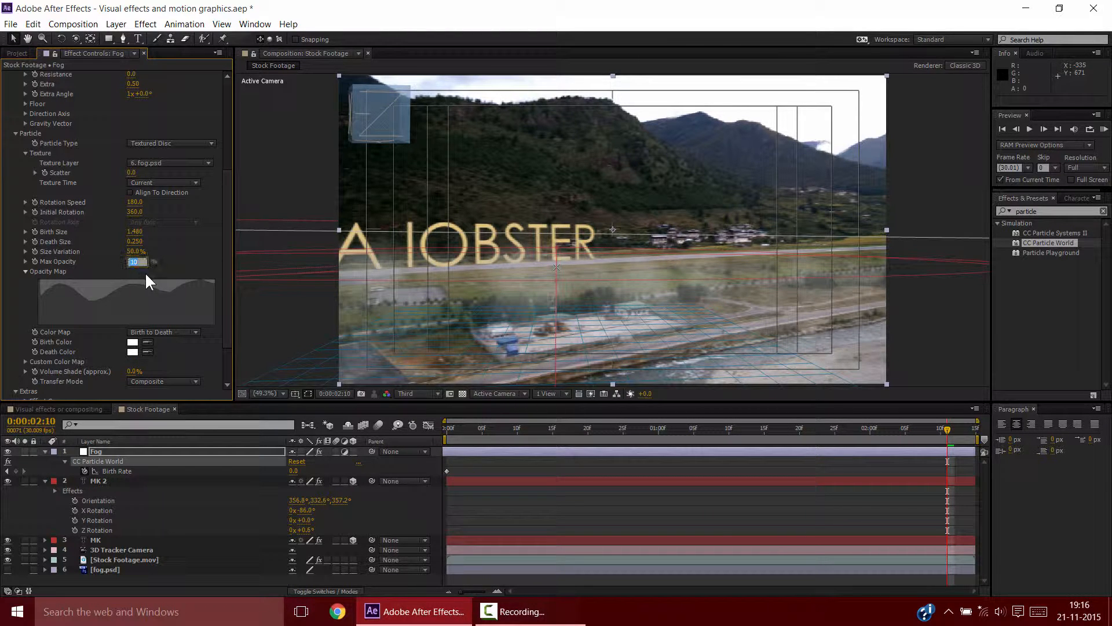
key(Return)
click(674, 432)
key(space)
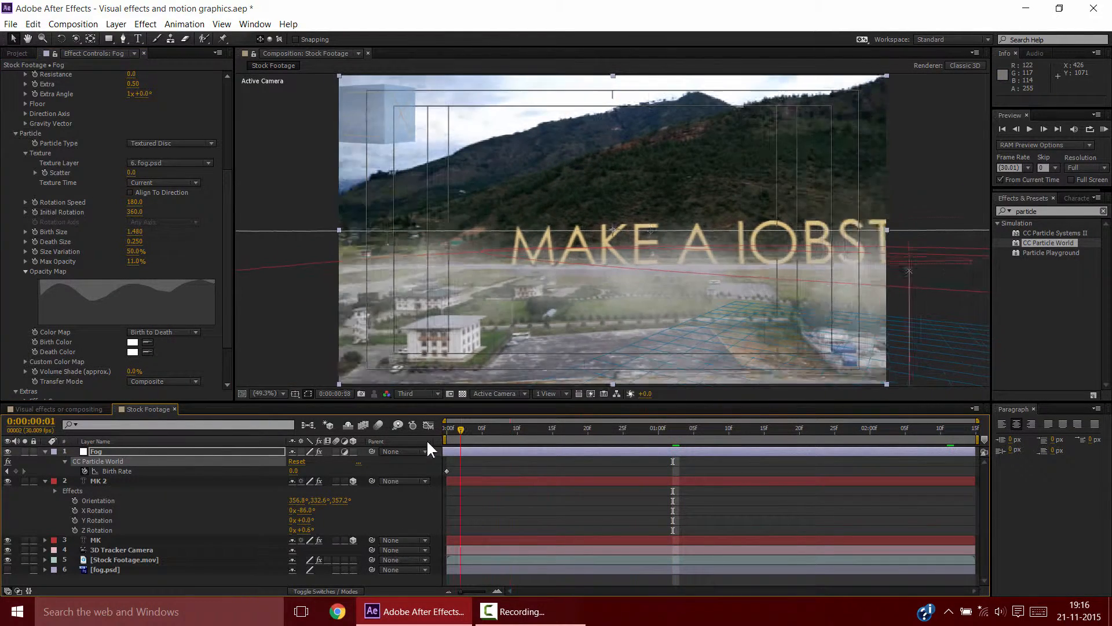
Collapse the Fog and MK 2 layers' properties in the timeline and scrub to 0:00:00:17.
click(122, 491)
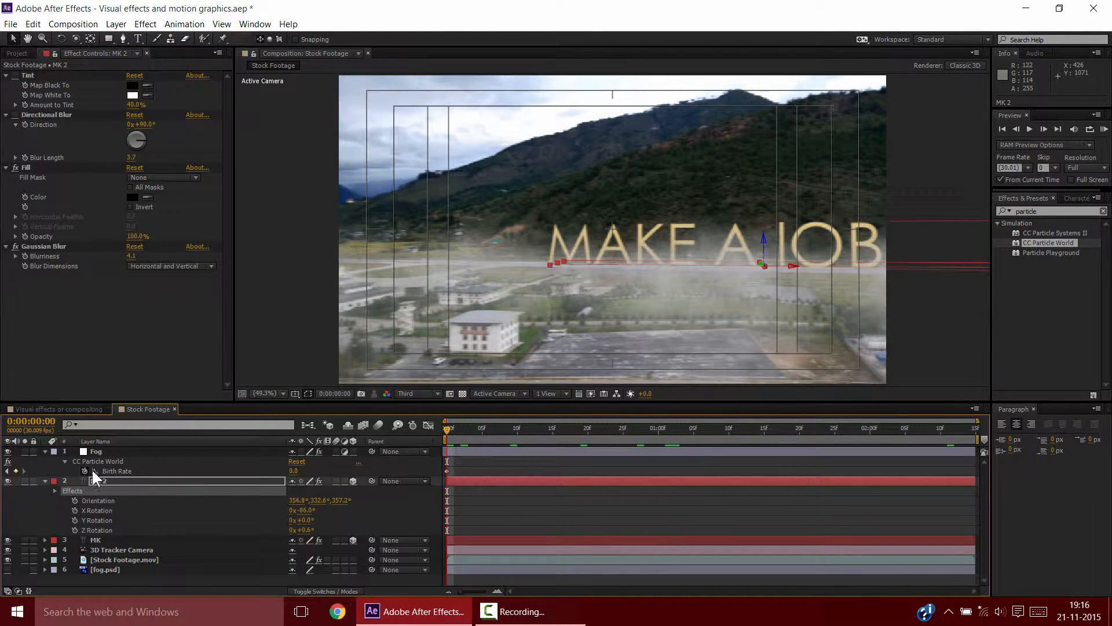
click(45, 451)
click(45, 461)
click(190, 537)
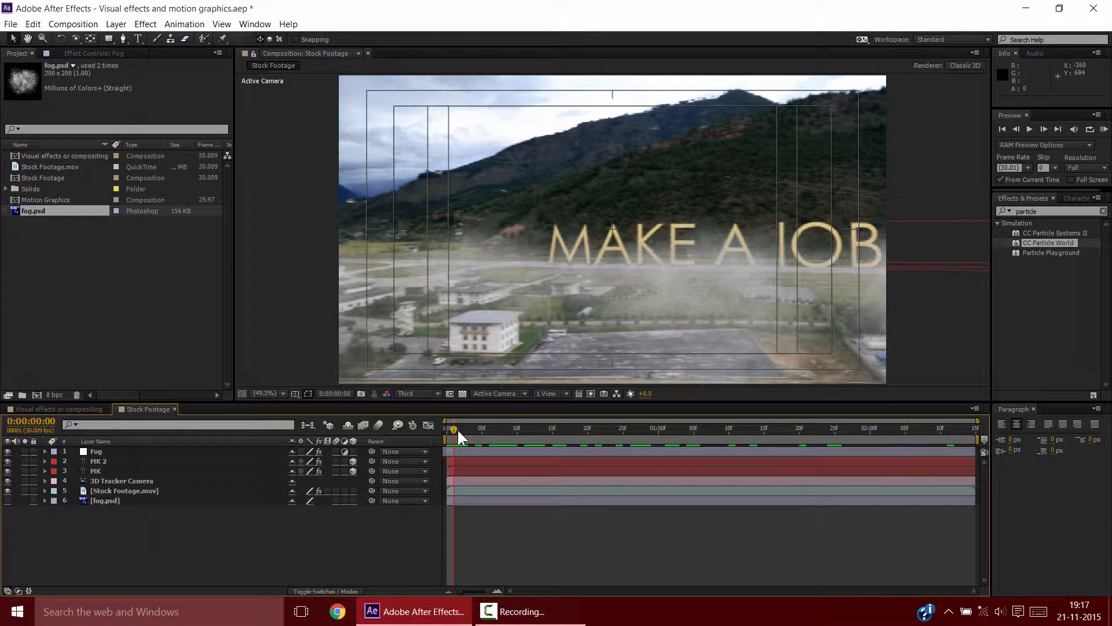
drag(457, 429, 573, 429)
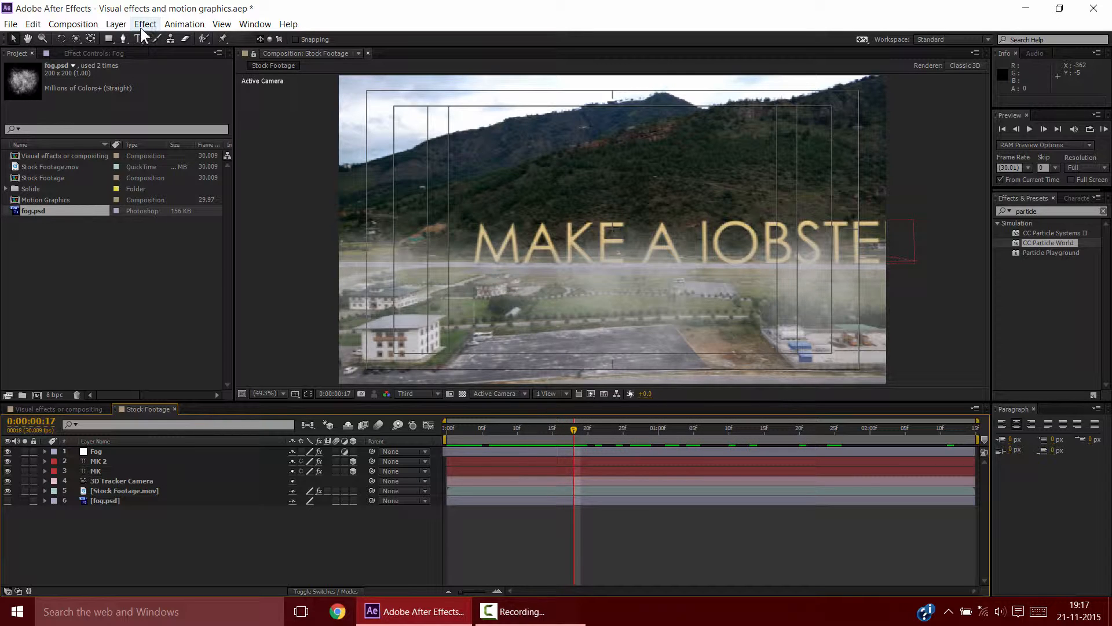
Add a new adjustment layer above the other layers and apply the Curves effect to it.
click(122, 25)
mouse_move(135, 40)
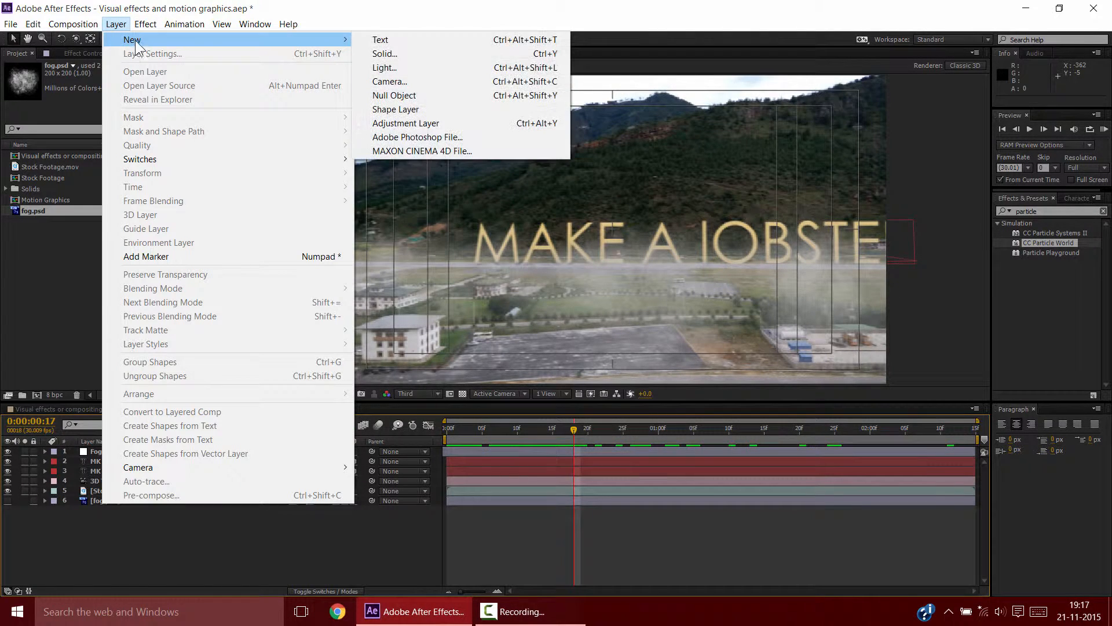
click(405, 123)
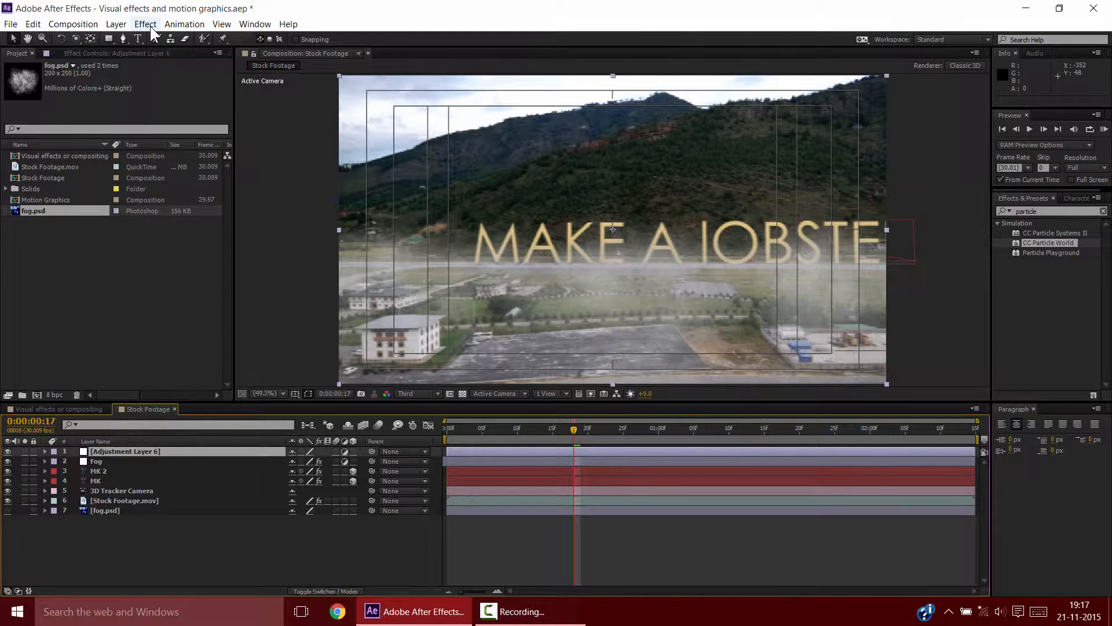
click(1102, 211)
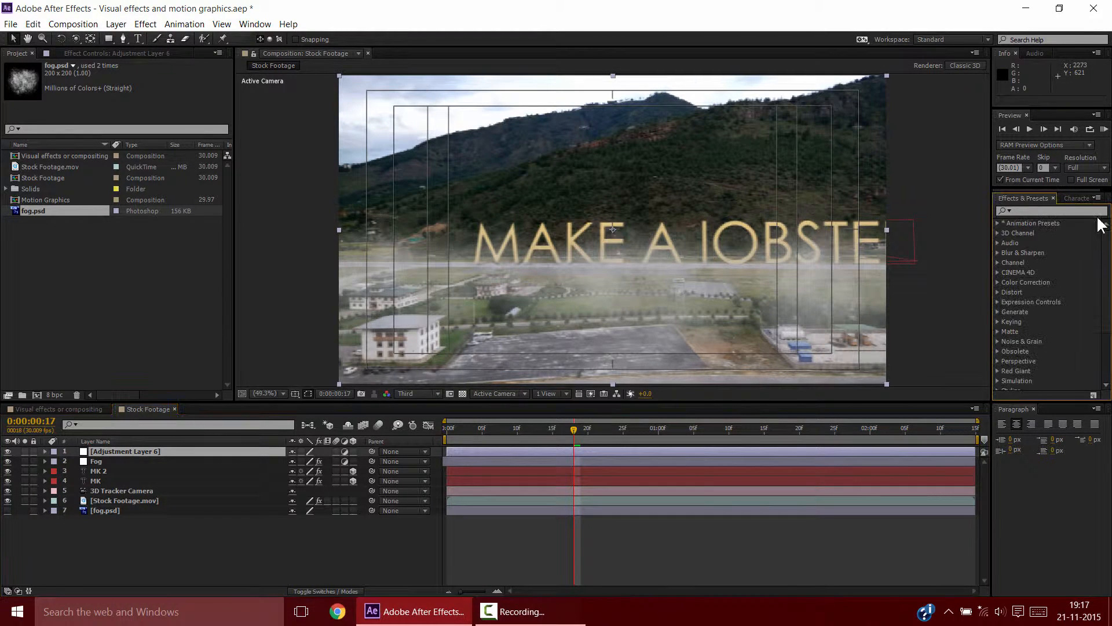
click(1043, 212)
text(curve)
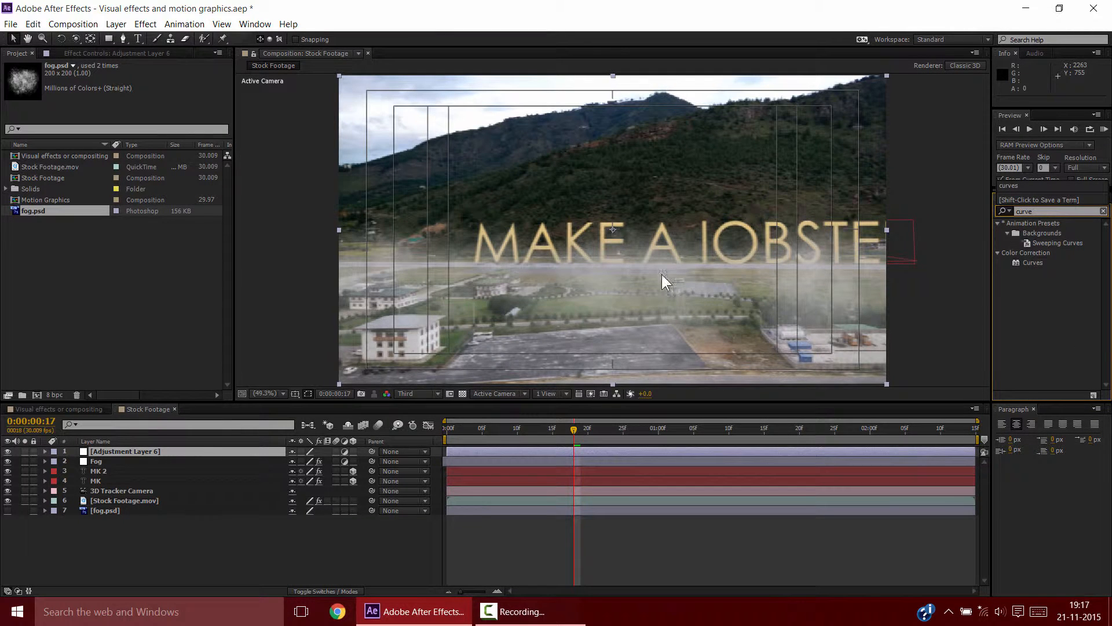
double_click(1033, 262)
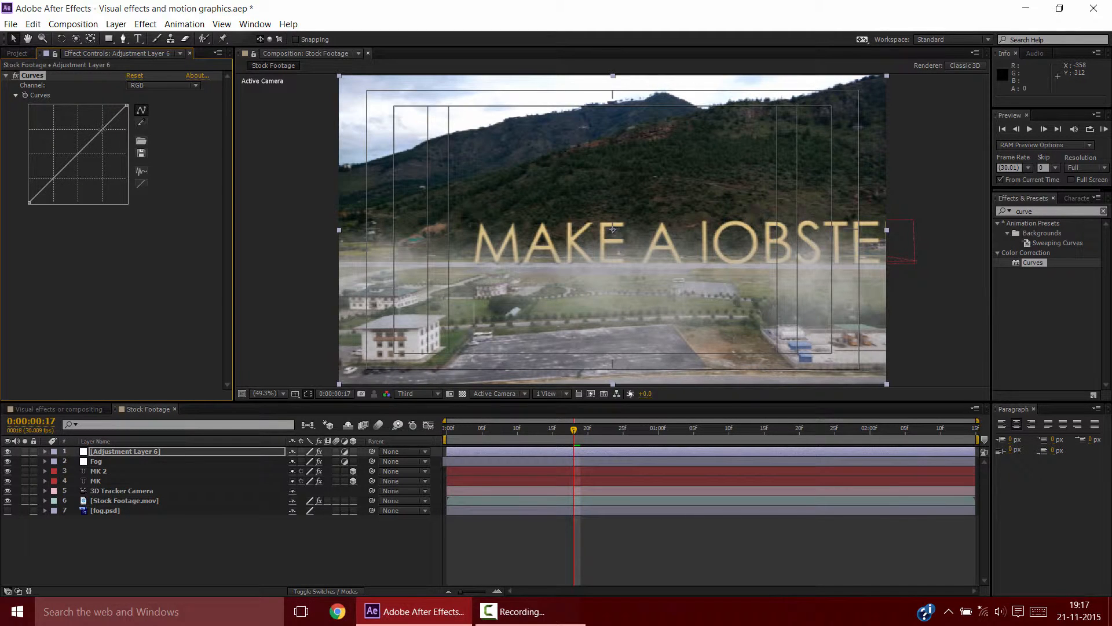
Shape the RGB curve into a gentle S for more contrast and add a control point near the middle of the Red curve.
drag(101, 129, 101, 124)
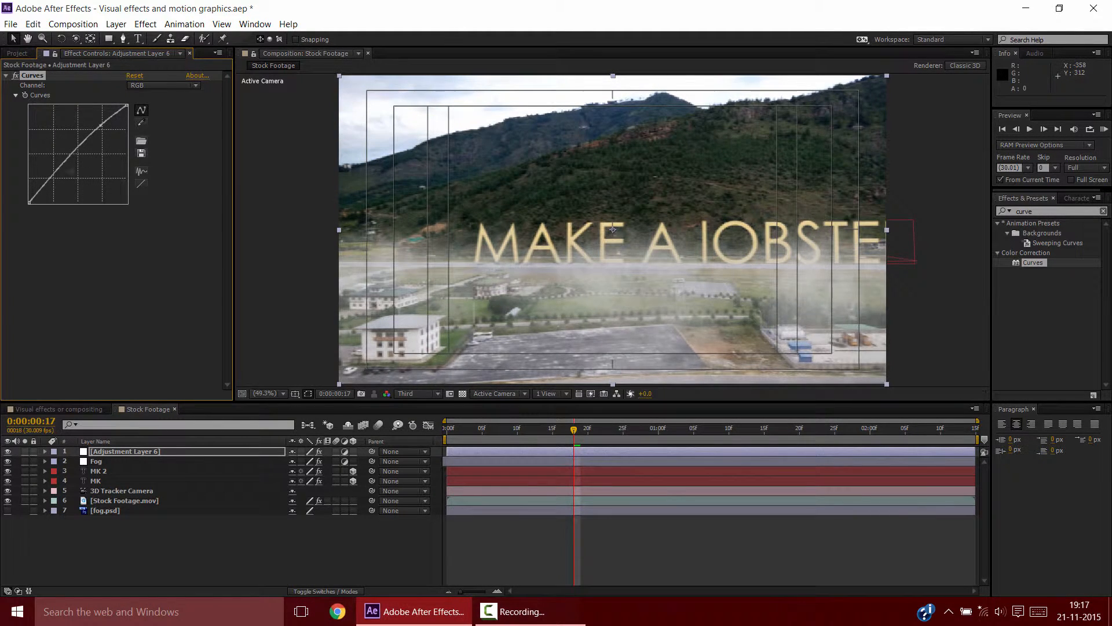
drag(62, 167, 61, 173)
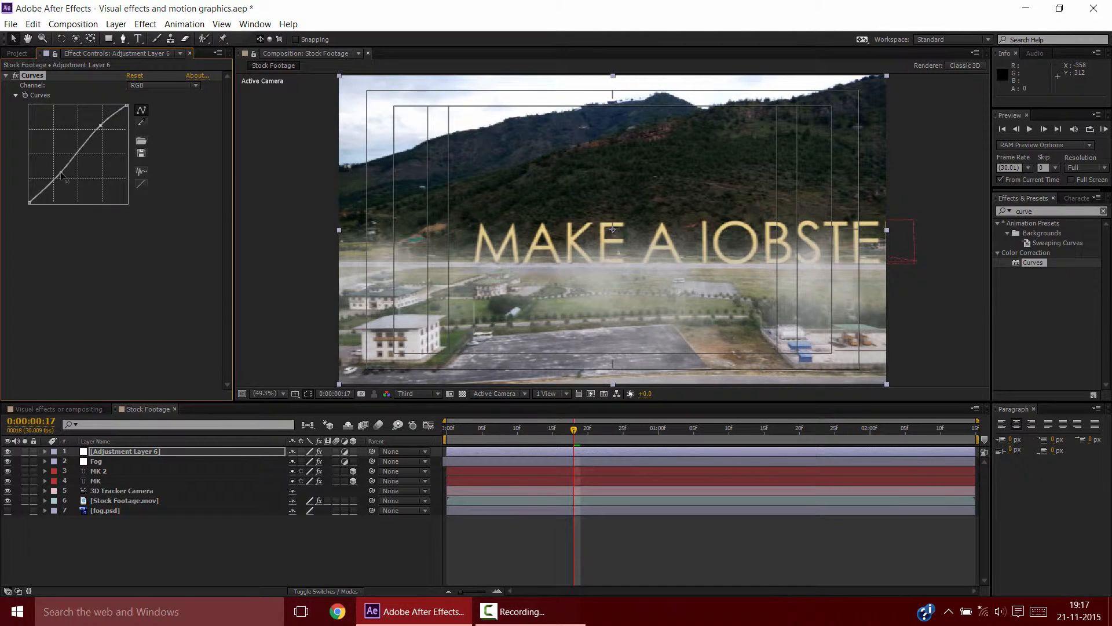
click(156, 85)
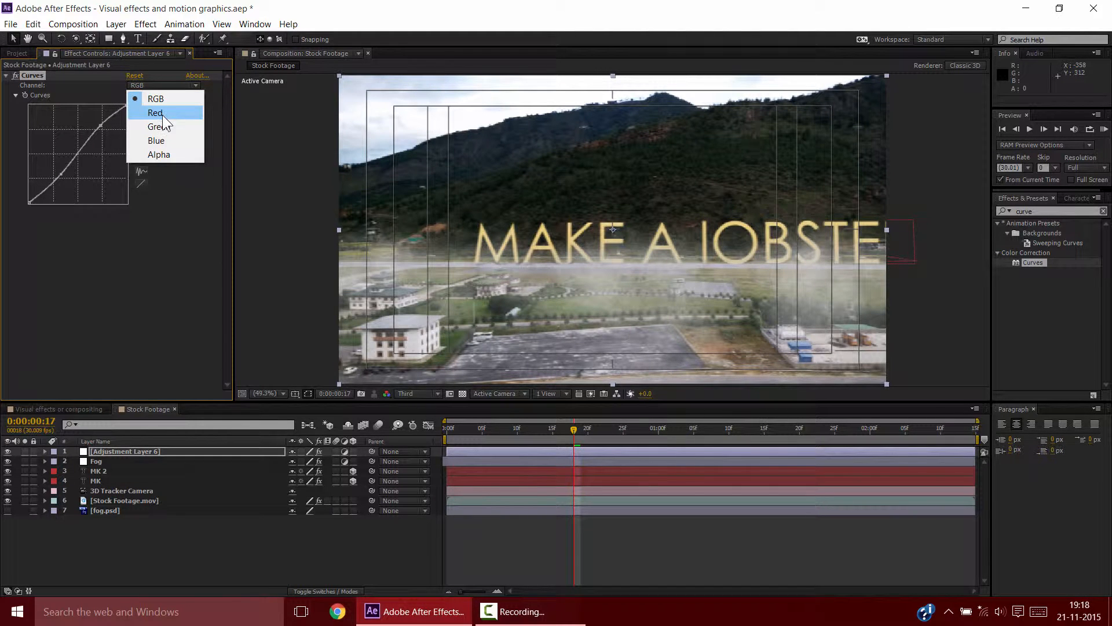
click(162, 113)
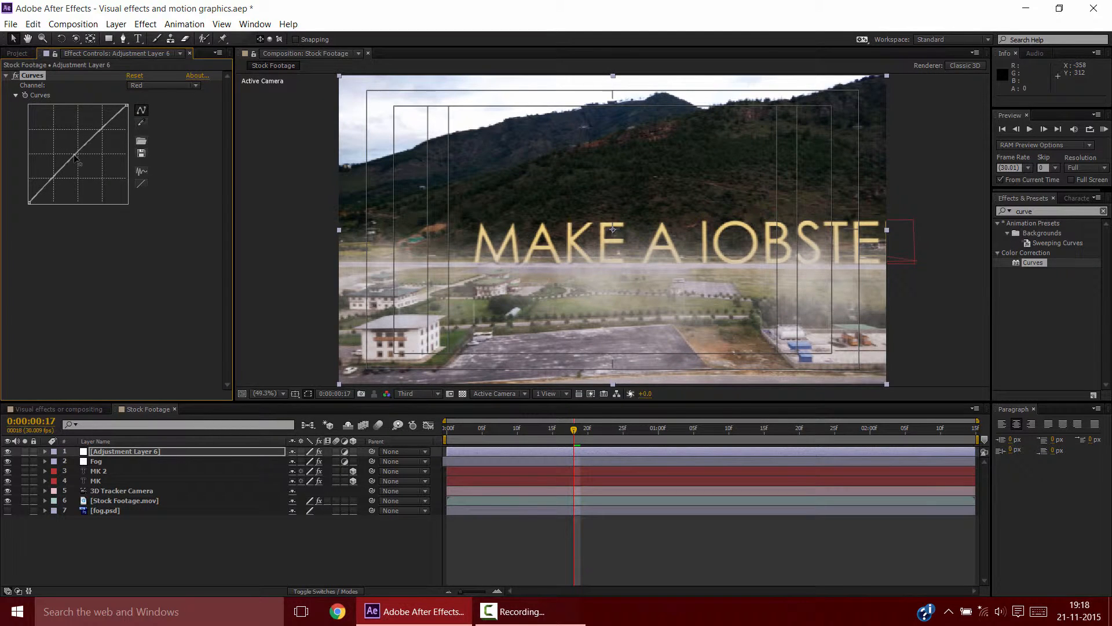
click(74, 155)
Bend the Blue curve to lift the midtones and slightly lower the highlights, and scrub to 0:00:00:22 to check the grade.
click(166, 86)
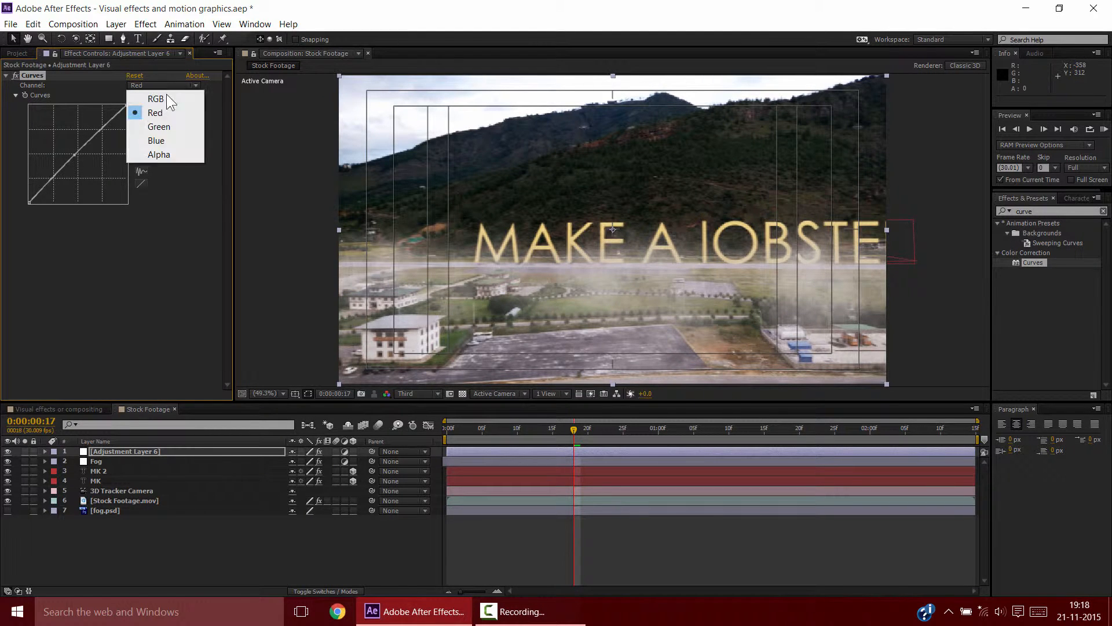
click(161, 140)
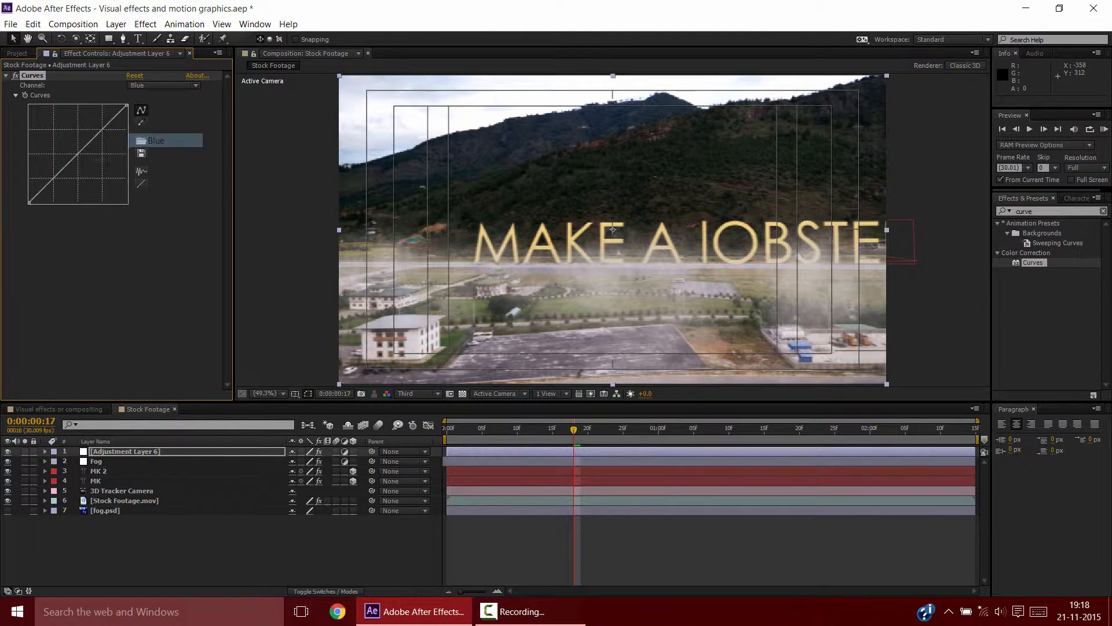
click(101, 129)
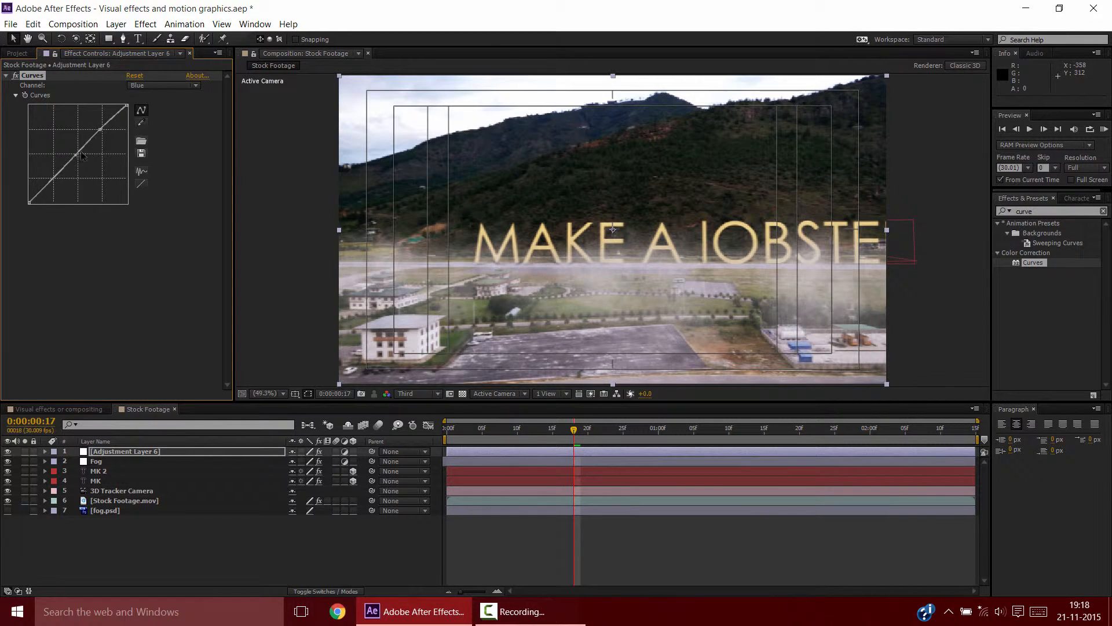
click(76, 154)
drag(100, 129, 77, 152)
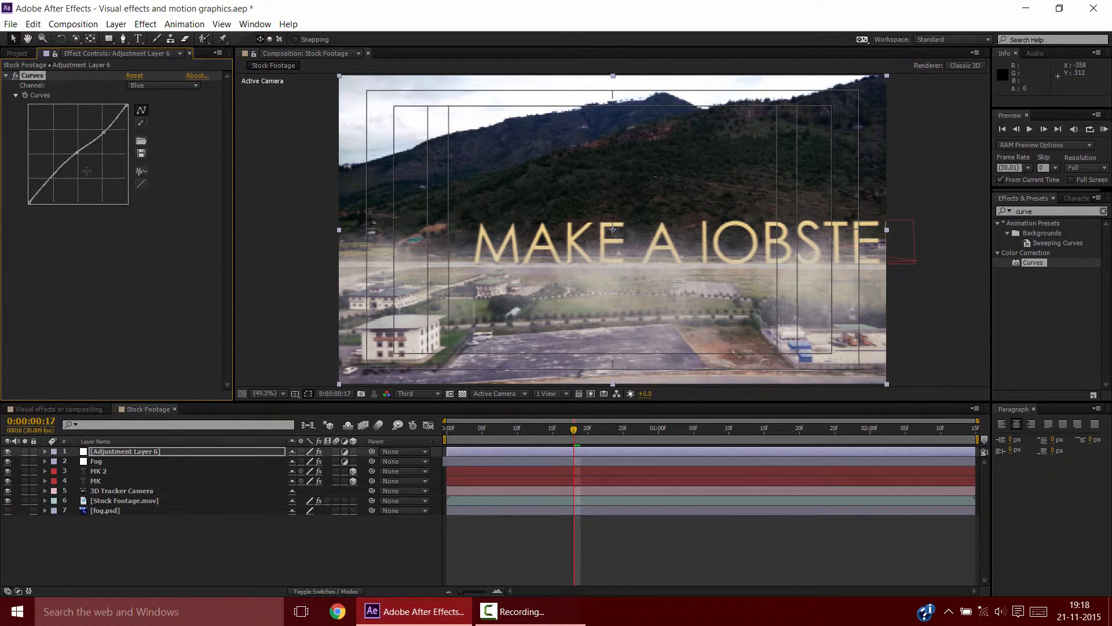
click(586, 427)
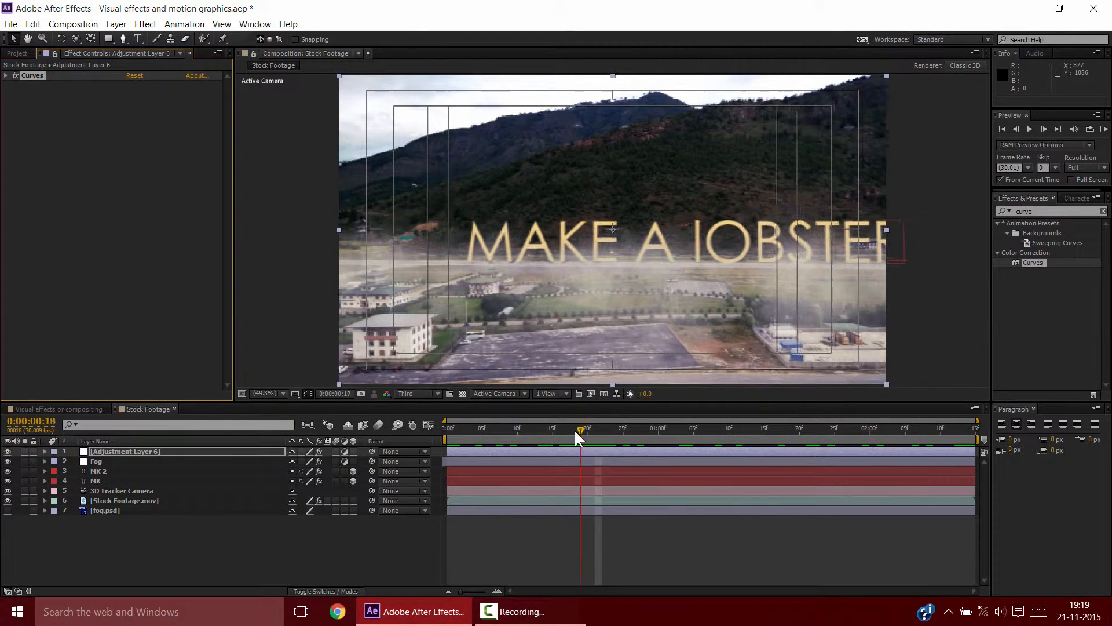
drag(593, 427, 607, 469)
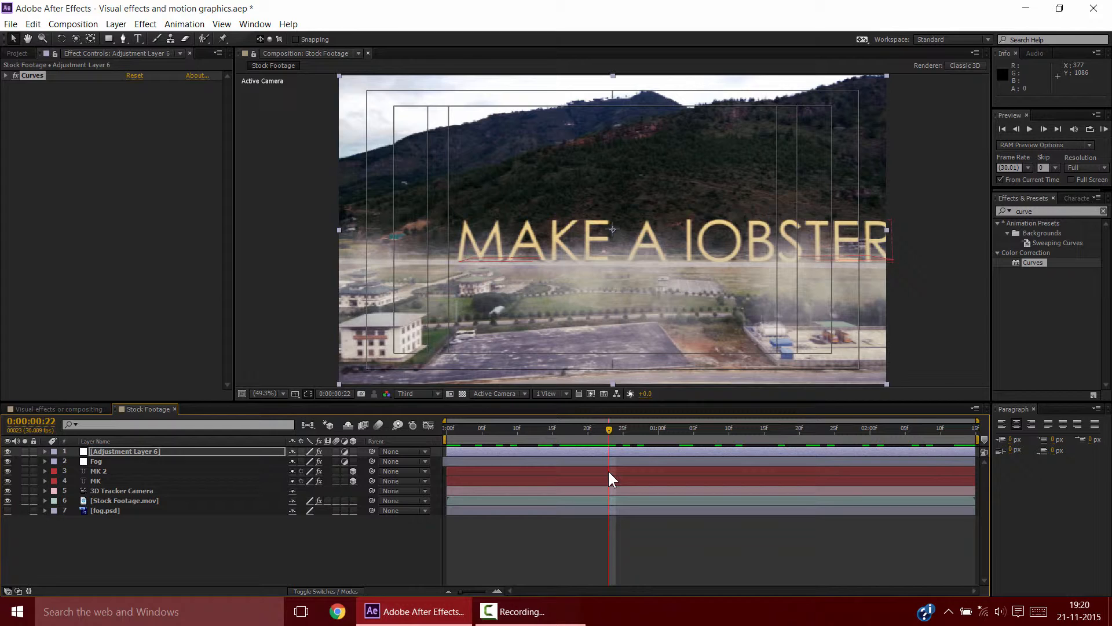